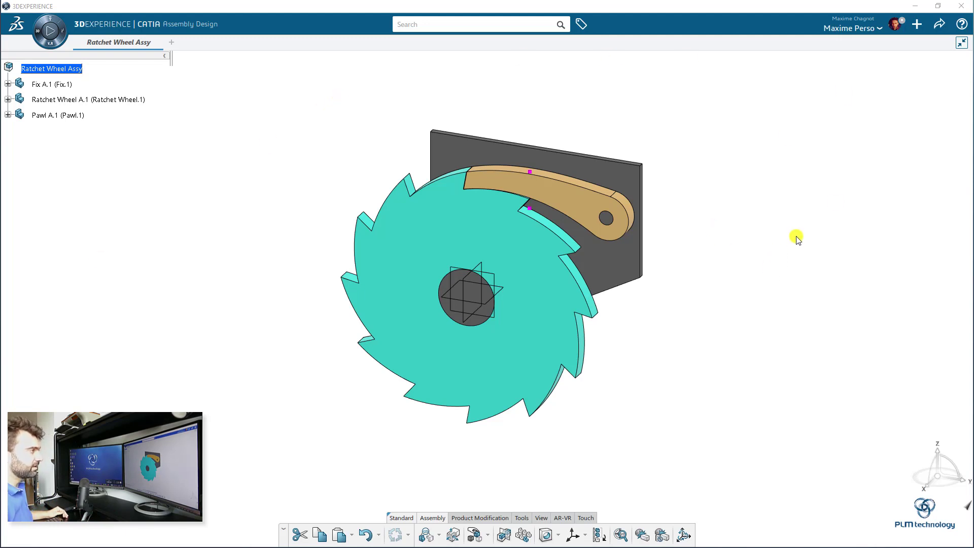
Step: Examine the ratchet wheel, pawl and fixed plate from the front and the back
middle_click_drag(798, 250, 811, 226)
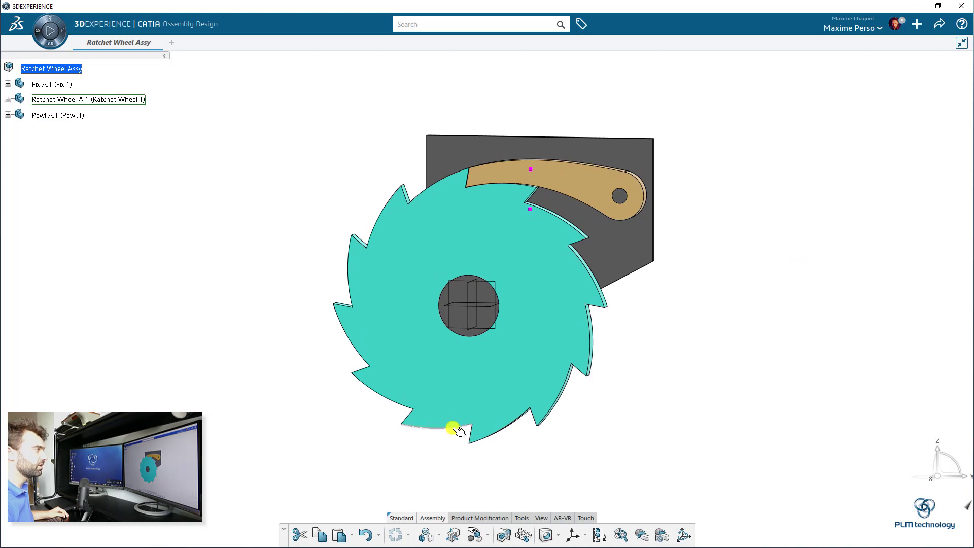
middle_click_drag(442, 232, 496, 239)
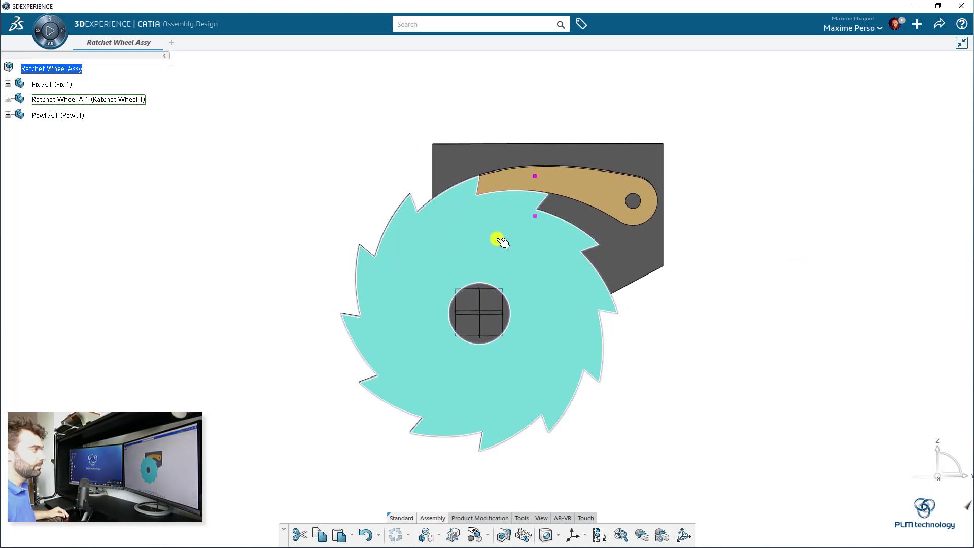
middle_click_drag(546, 184, 439, 182)
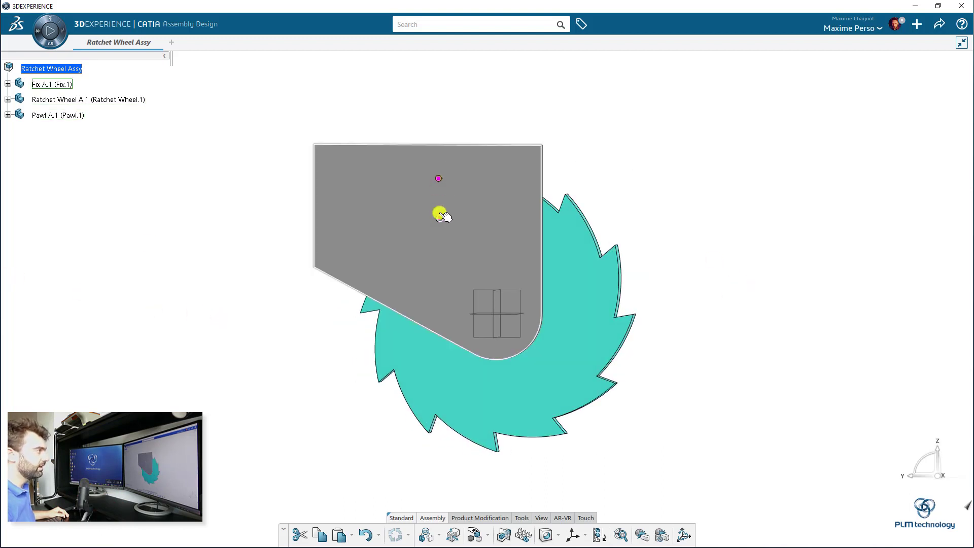
middle_click_drag(380, 243, 700, 309)
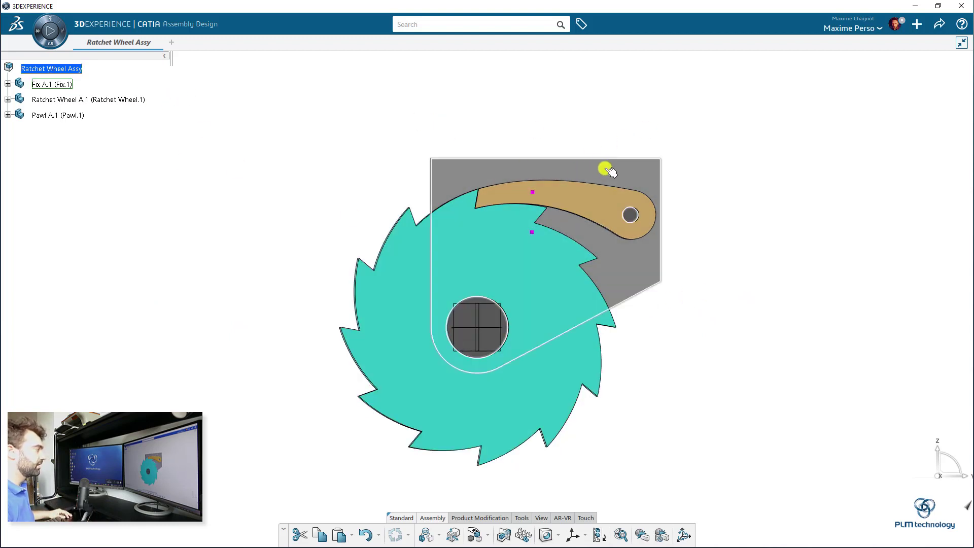
middle_click_drag(516, 139, 493, 123)
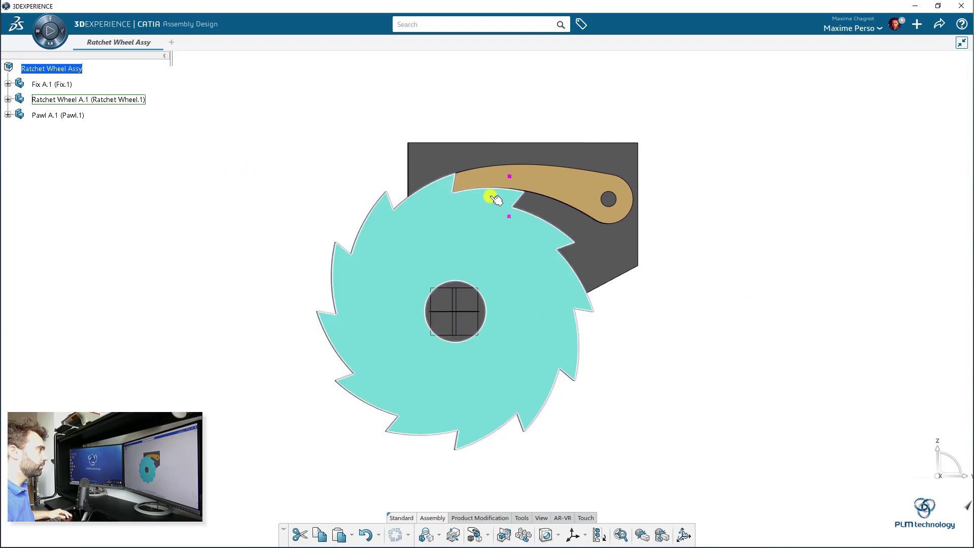
left_click(510, 178)
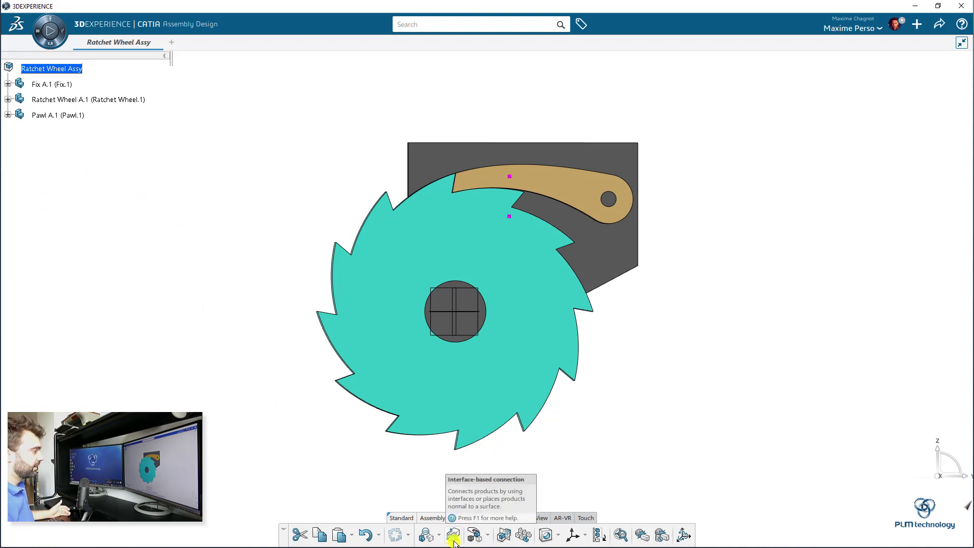
Step: Create a Fix engineering connection on the Fix A.1 component and expand the Engineering Connections node
left_click(426, 535)
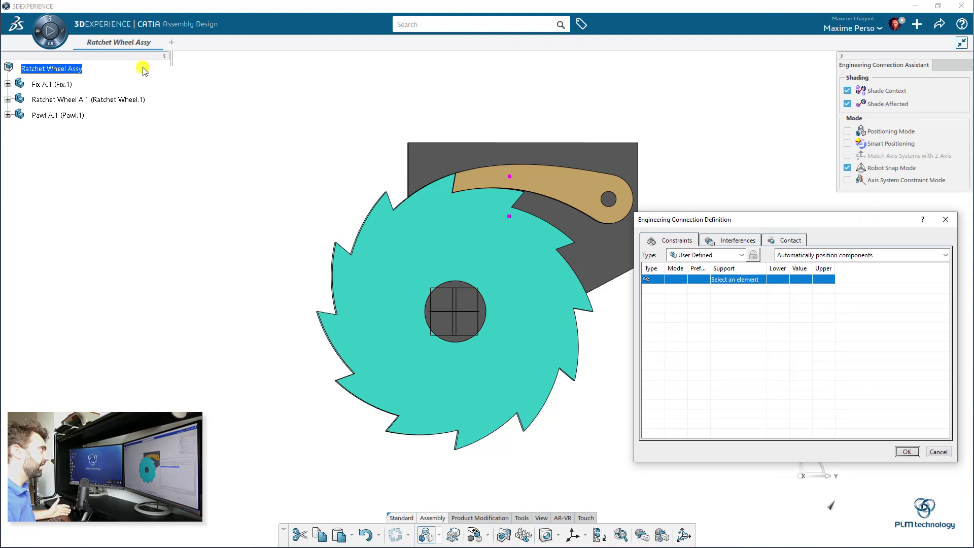
left_click(51, 84)
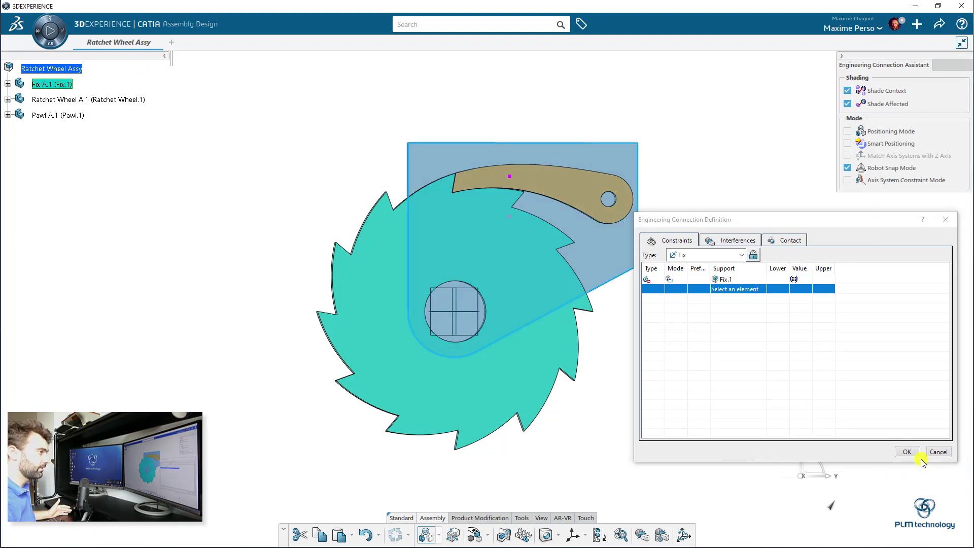
left_click(905, 451)
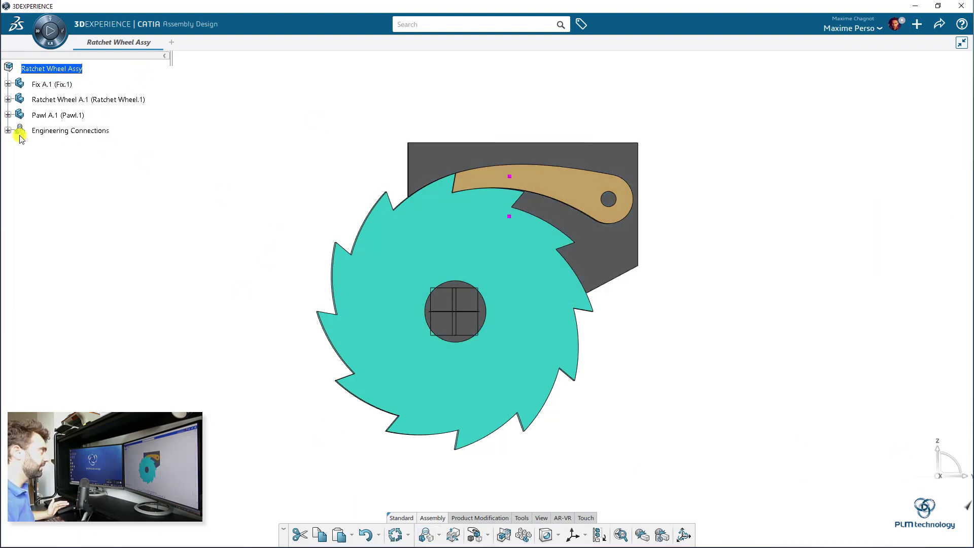
left_click(8, 131)
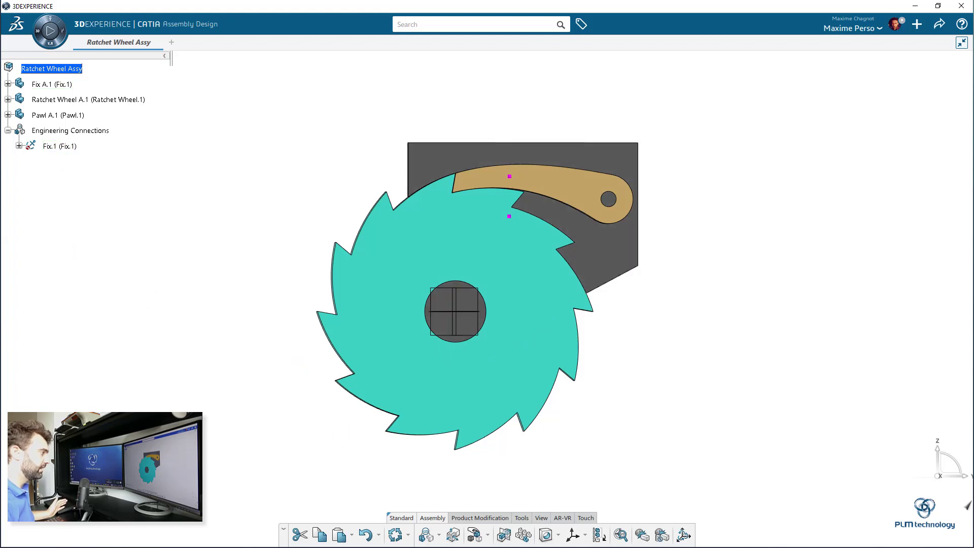
Step: Hide the Pawl A.1 component
right_click(29, 118)
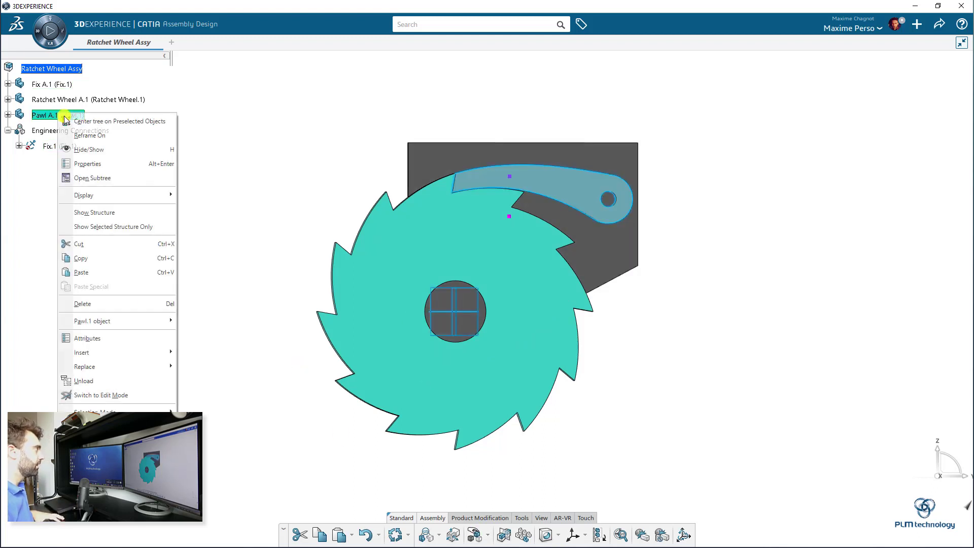
left_click(90, 148)
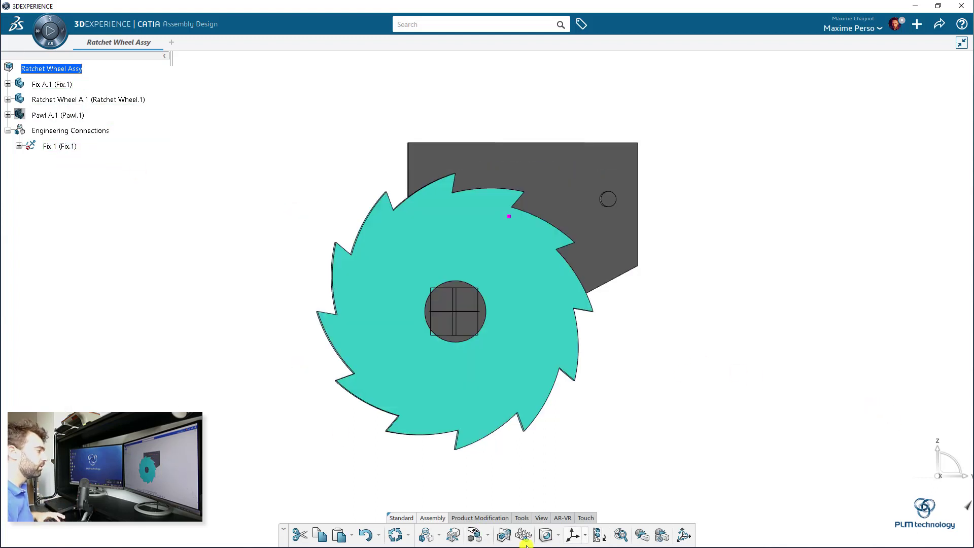
left_click(426, 535)
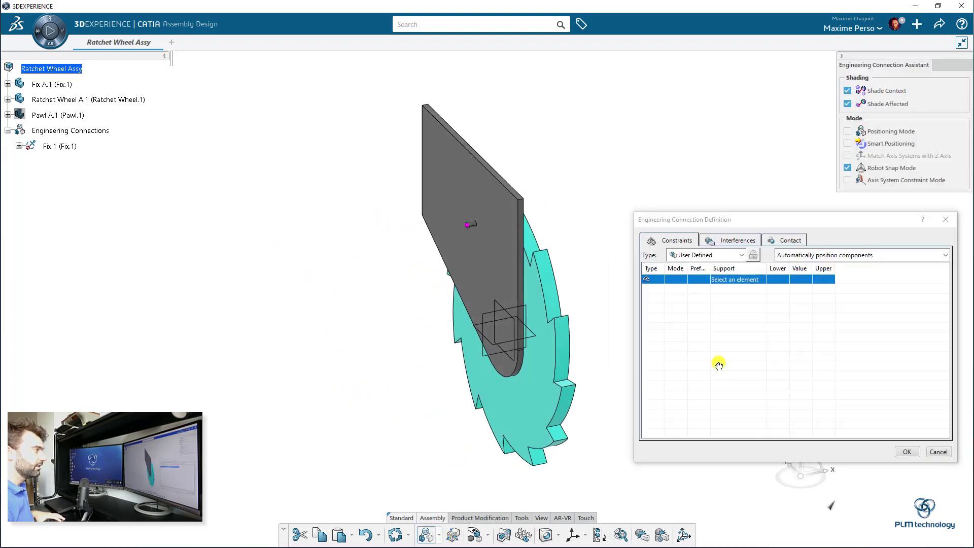
middle_click_drag(719, 364, 520, 288)
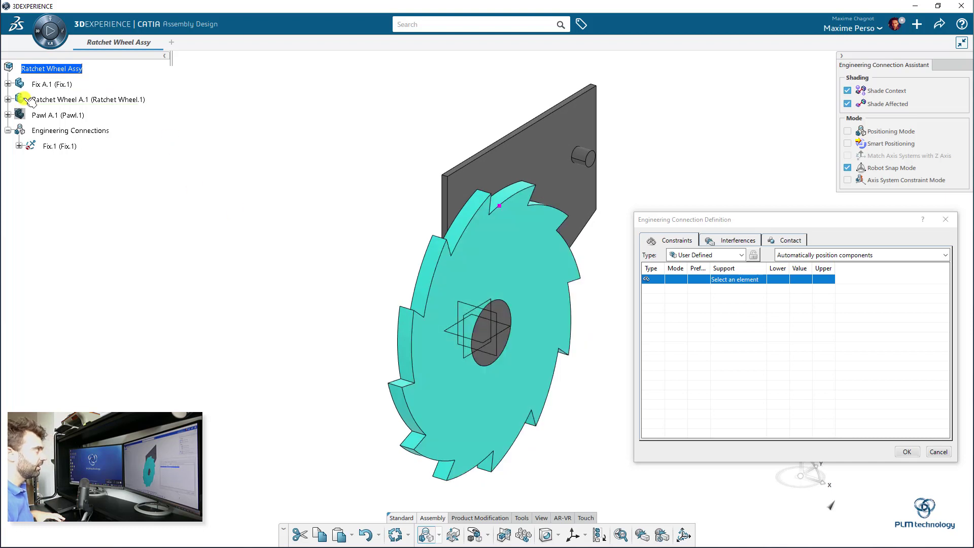
left_click(939, 452)
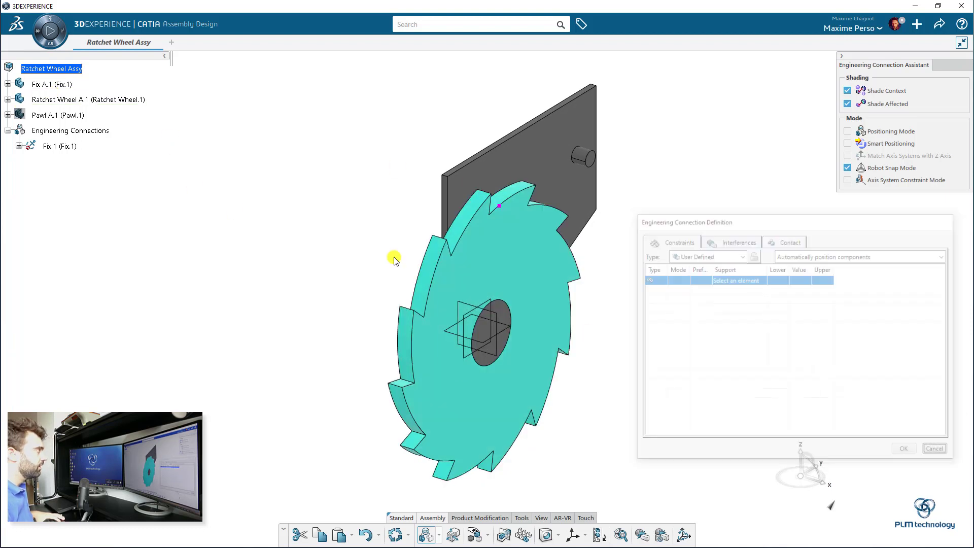
Step: Hide the ratchet wheel and pick the axis of the fixed plate's large boss for a new engineering connection
left_click(82, 99)
key("space")
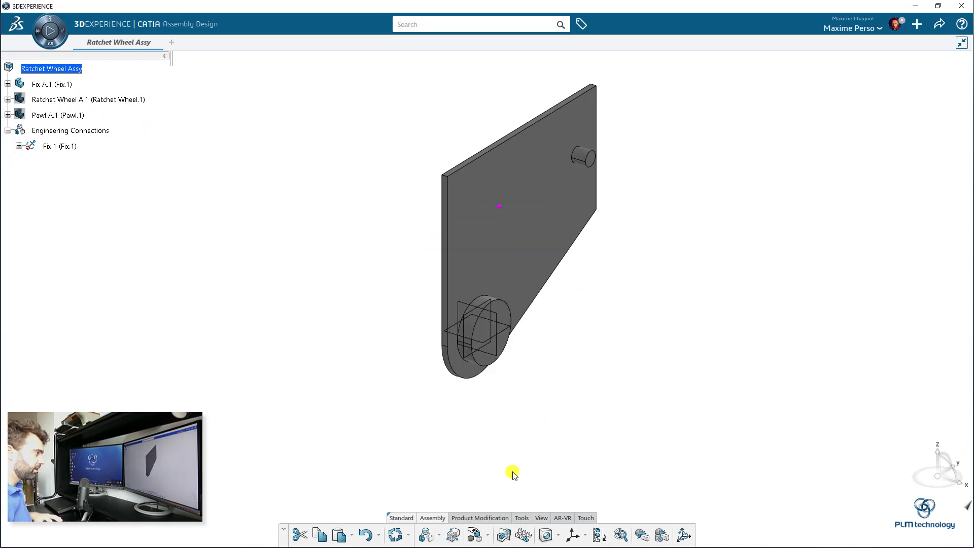
middle_click_drag(462, 330, 550, 320)
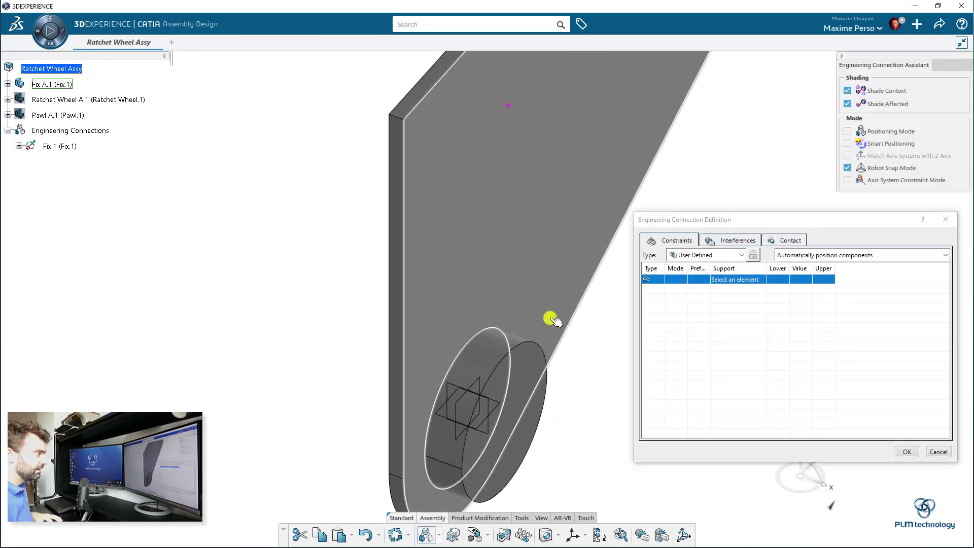
left_click(501, 351)
middle_click_drag(479, 345, 437, 301)
Step: Show the ratchet wheel and pick its bore axis to make it coincident with the boss axis
right_click(75, 102)
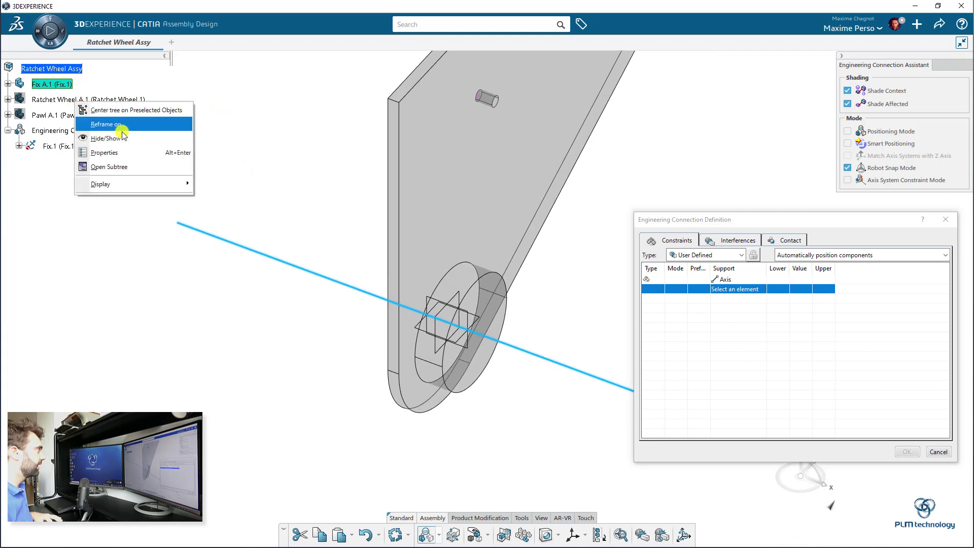
left_click(123, 136)
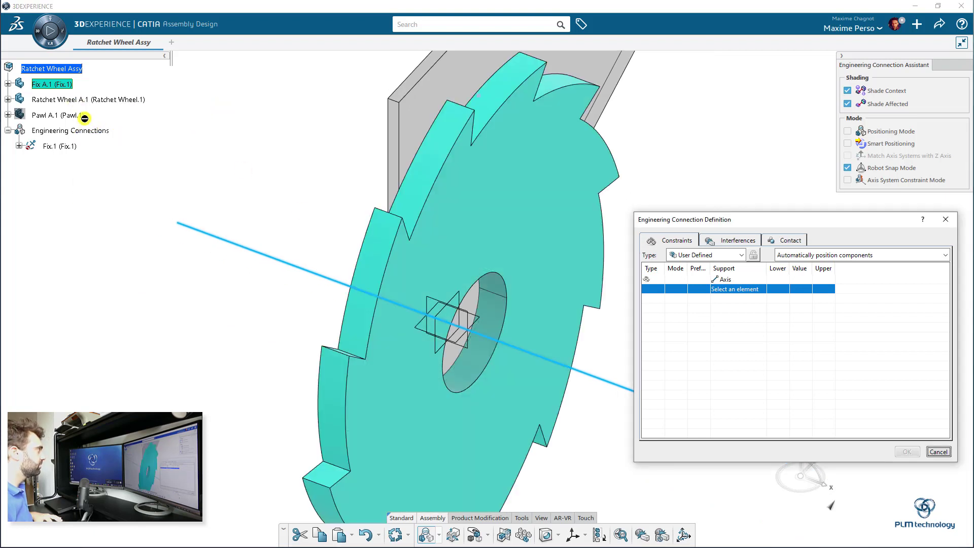
left_click(495, 307)
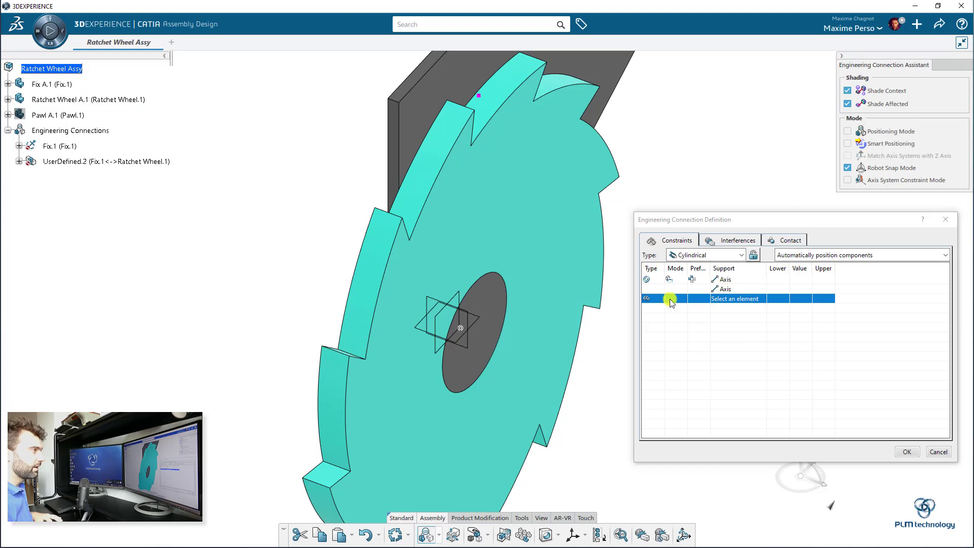
Step: Add a face contact between the ratchet wheel's back face and the fixed plate's front face to the connection
middle_click_drag(427, 274, 705, 279)
left_click(680, 169)
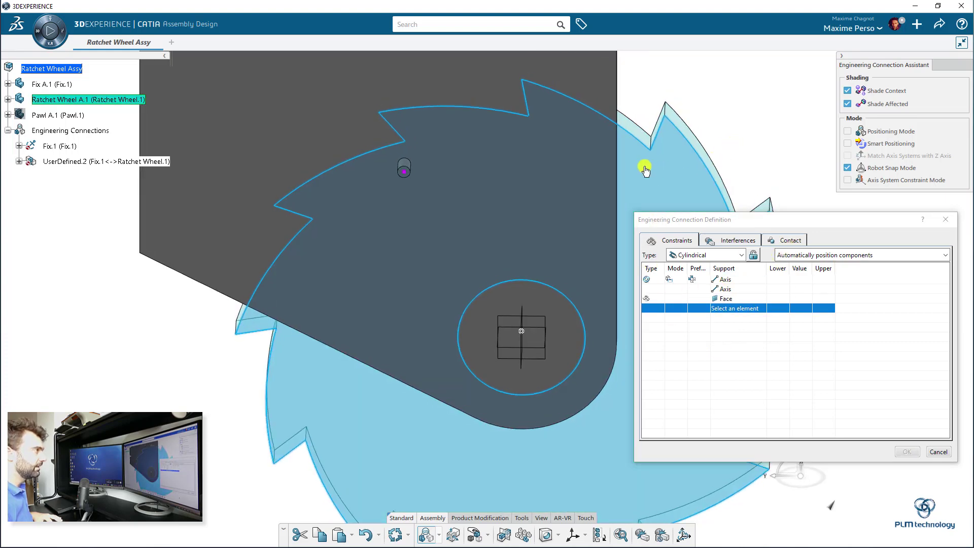
middle_click_drag(646, 166, 402, 91)
left_click(517, 178)
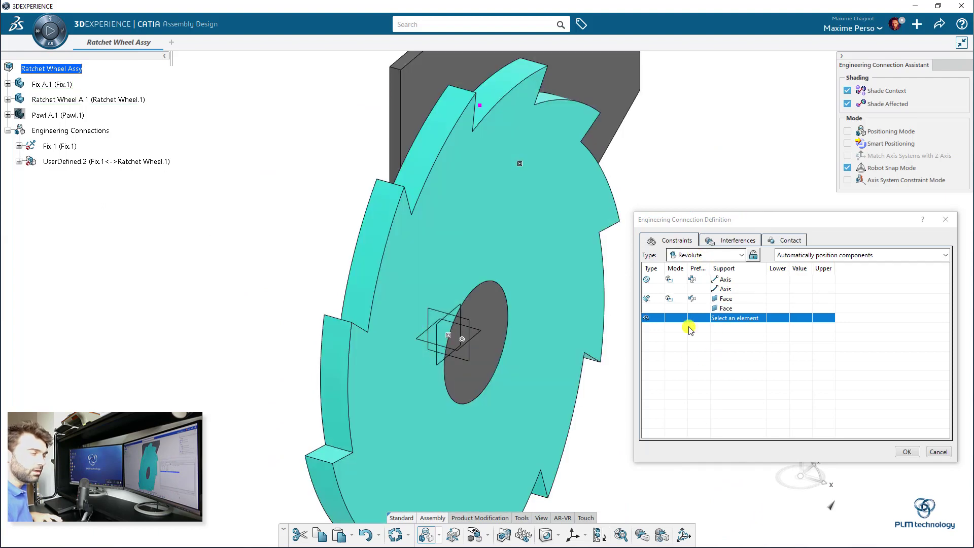
Step: Insert an Angle constraint into the revolute connection
middle_click_drag(492, 441, 513, 350)
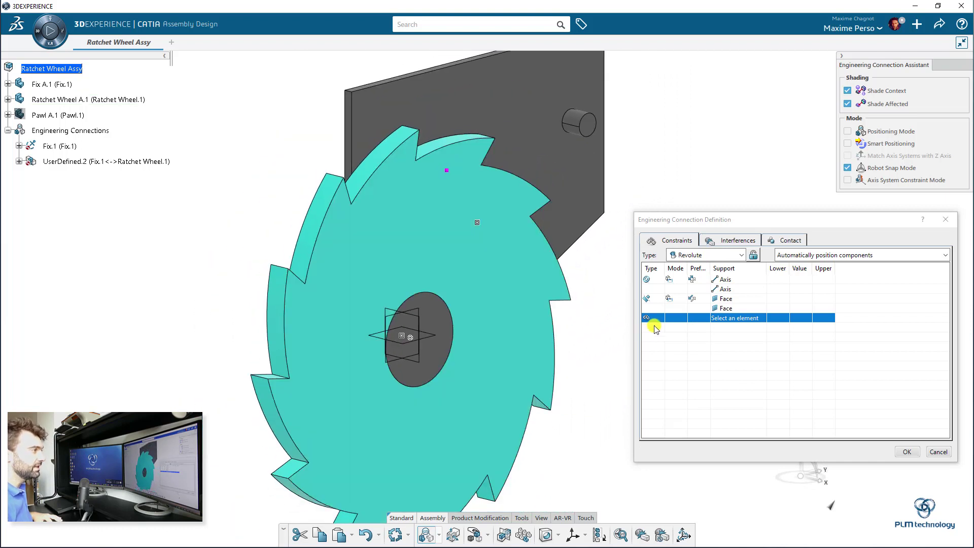
left_click(651, 319)
mouse_move(674, 328)
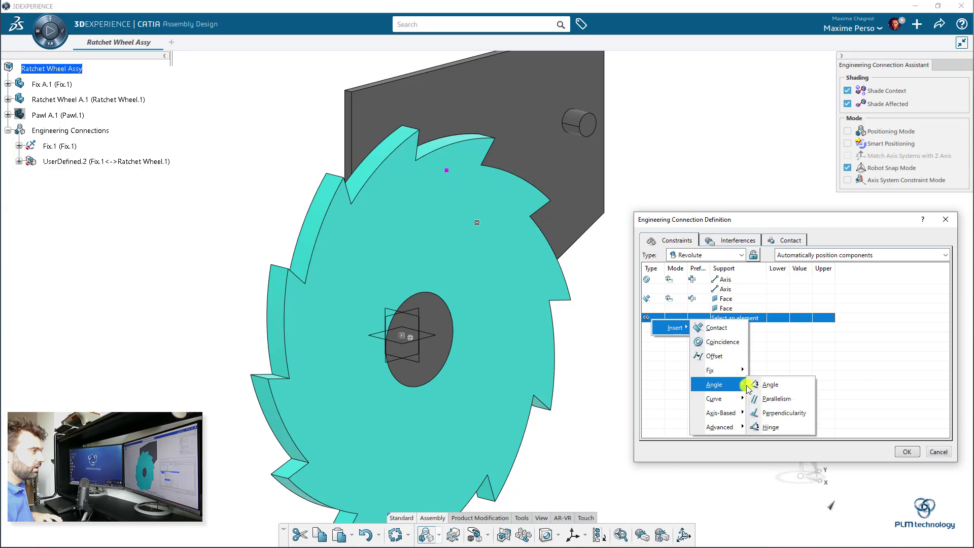
left_click(771, 386)
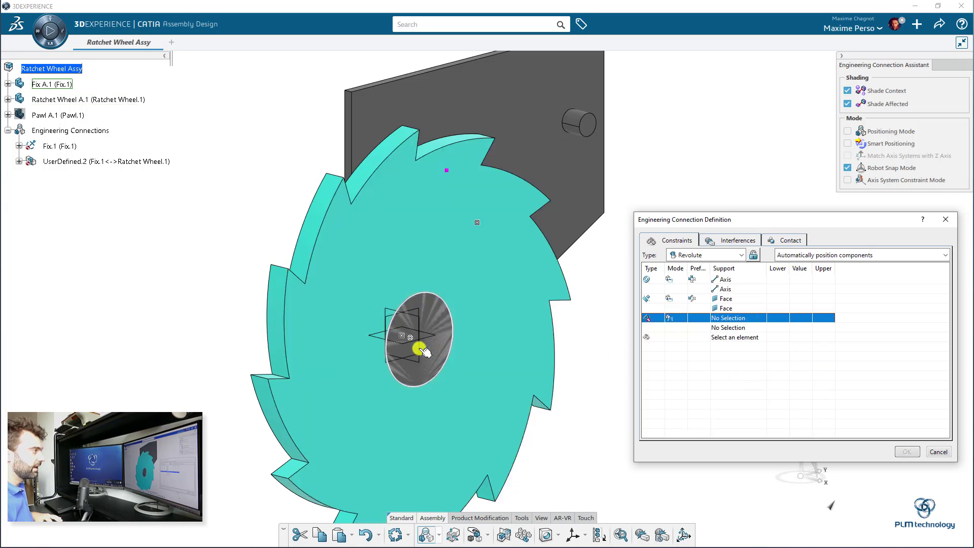
Step: Assign the xy planes of Fix A.1 and Ratchet Wheel A.1 as the angle constraint's supports
left_click(8, 100)
left_click(8, 83)
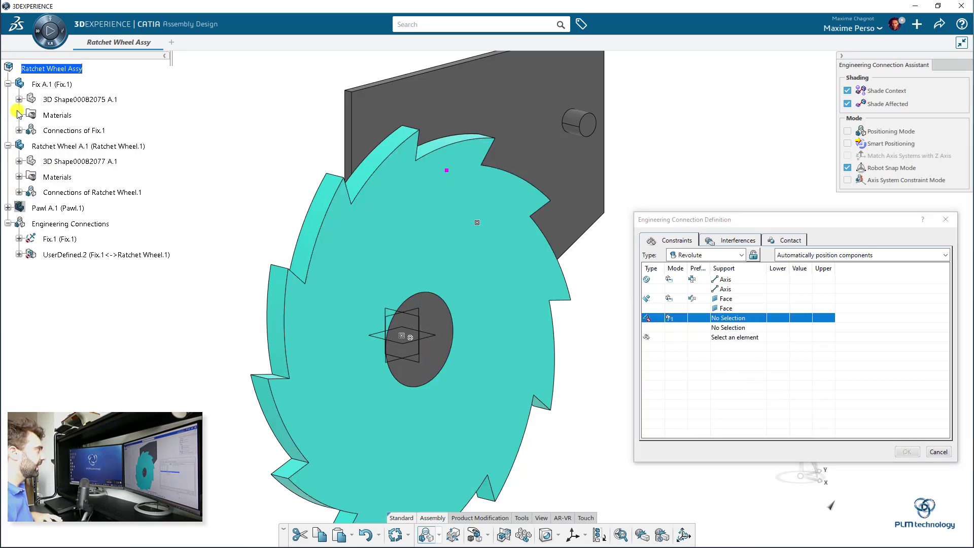
left_click(18, 100)
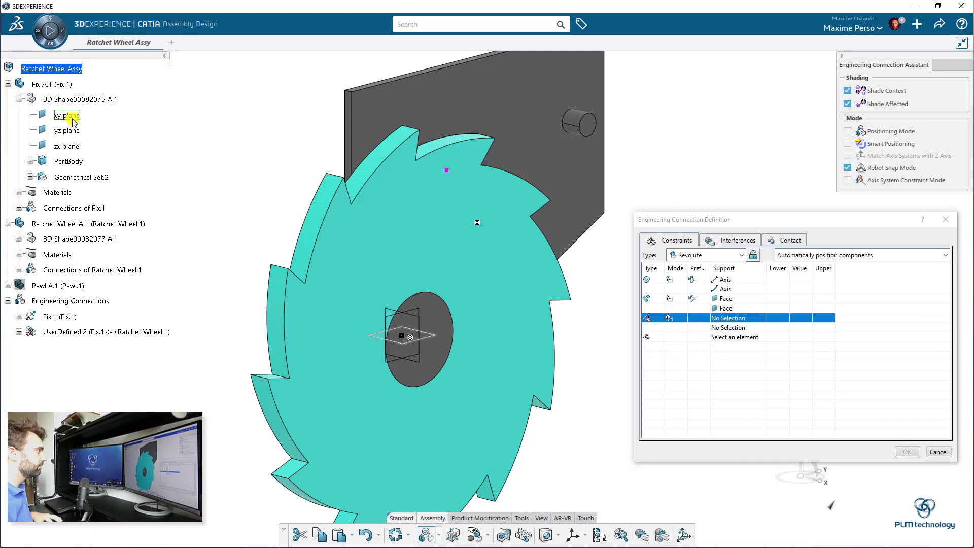
left_click(74, 119)
left_click(18, 239)
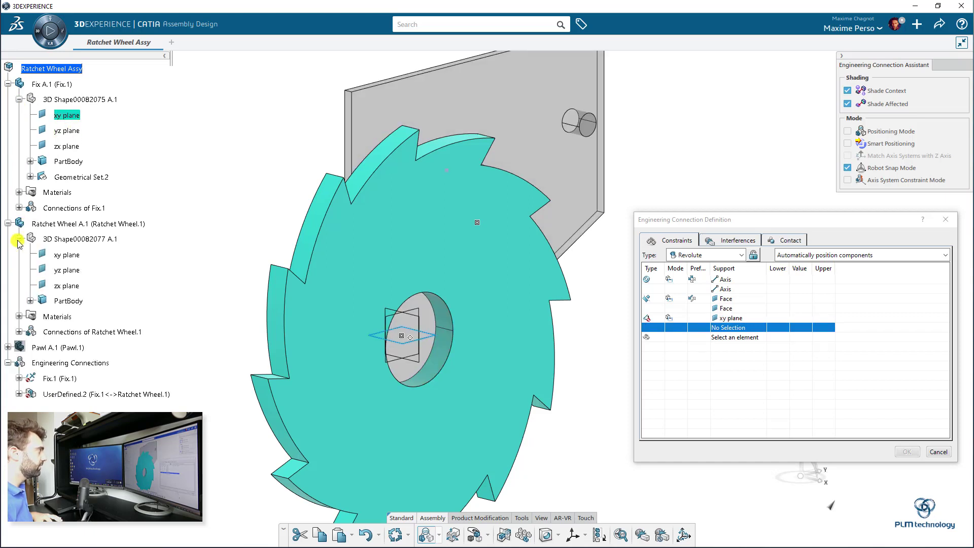
left_click(74, 257)
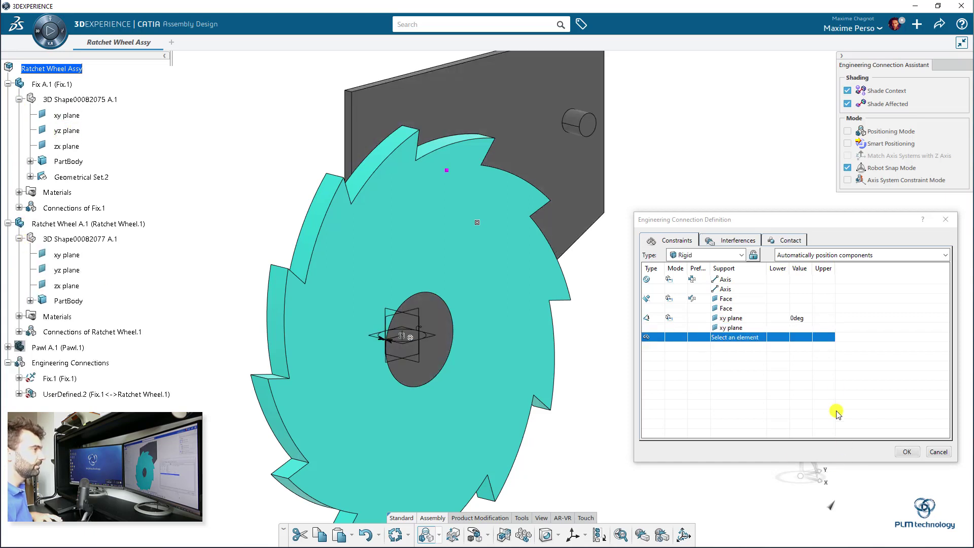
Step: Set the angle constraint's mode to Controlled and create the revolute connection without the no-clash check specification
left_click(676, 315)
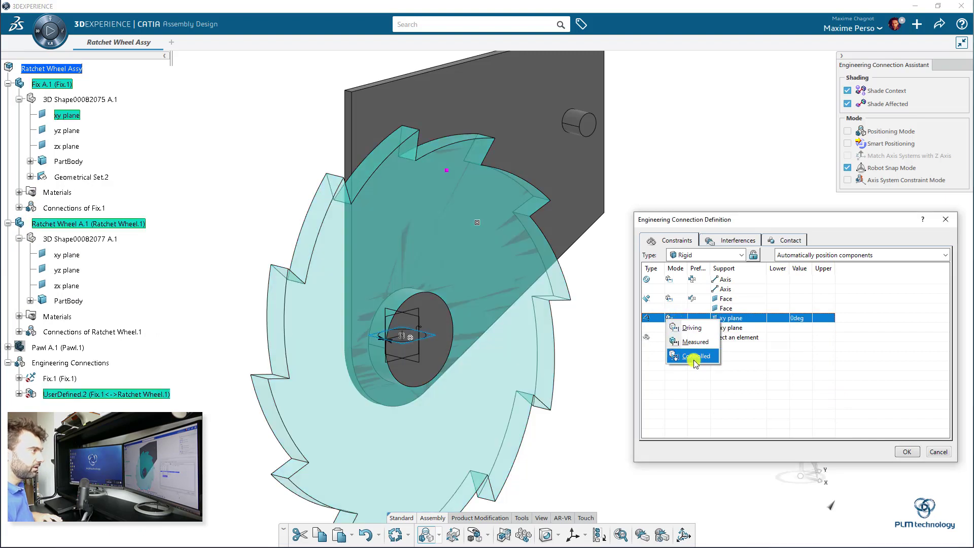
left_click(693, 356)
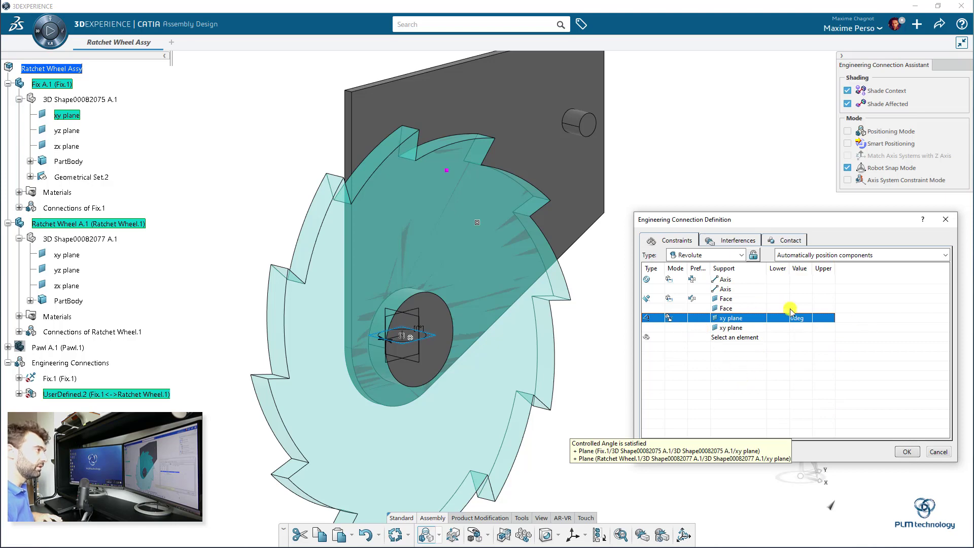
left_click(907, 452)
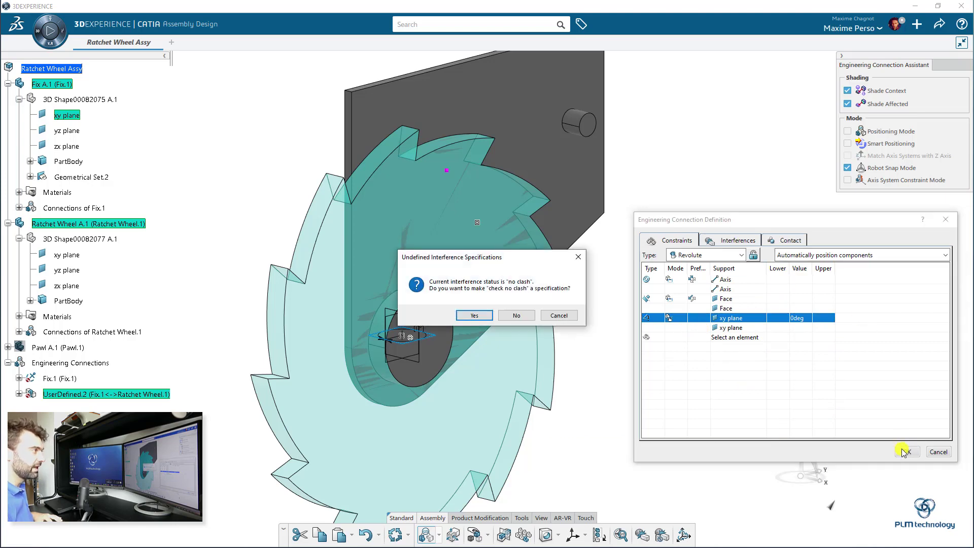
left_click(519, 315)
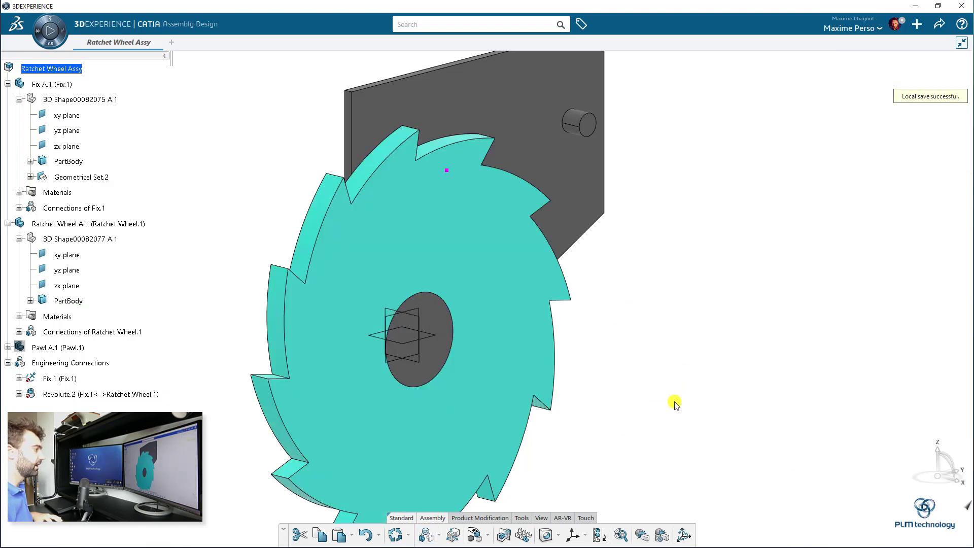
Step: Update the assembly and collapse the 3D shape of Fix A.1 in the tree
scroll(610, 374, "up", 2)
middle_click_drag(610, 373, 603, 391)
left_click(395, 535)
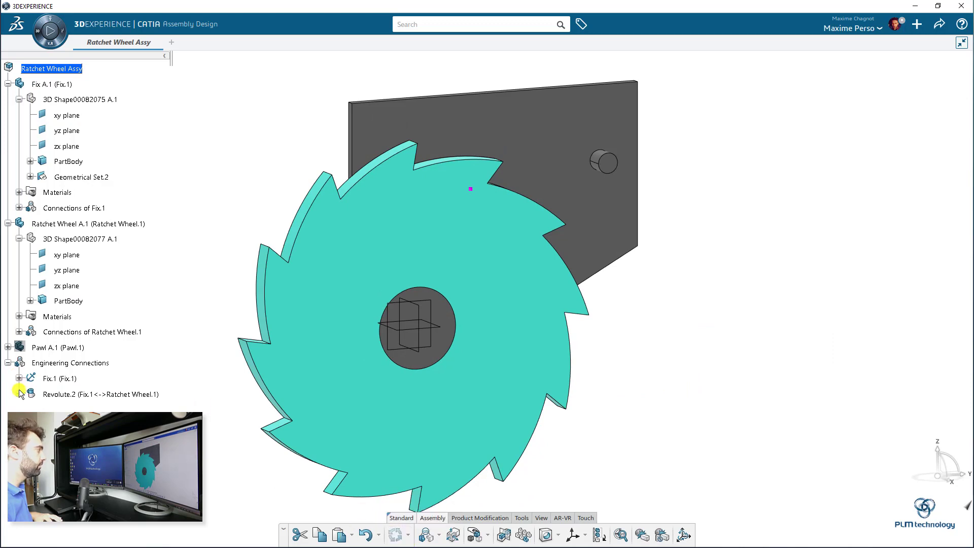
left_click(19, 100)
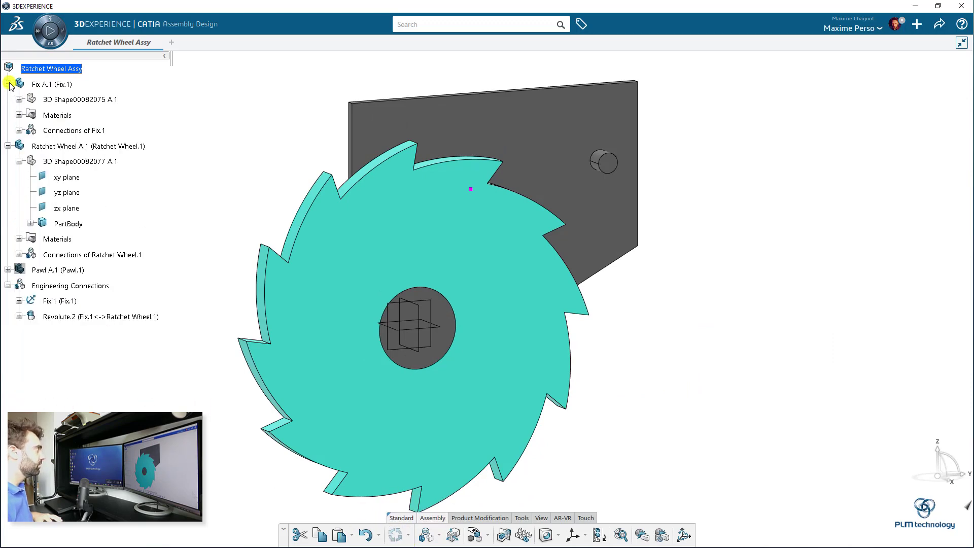
Step: Collapse the Fix A.1 and Ratchet Wheel A.1 branches in the tree
left_click(7, 84)
left_click(19, 115)
left_click(7, 99)
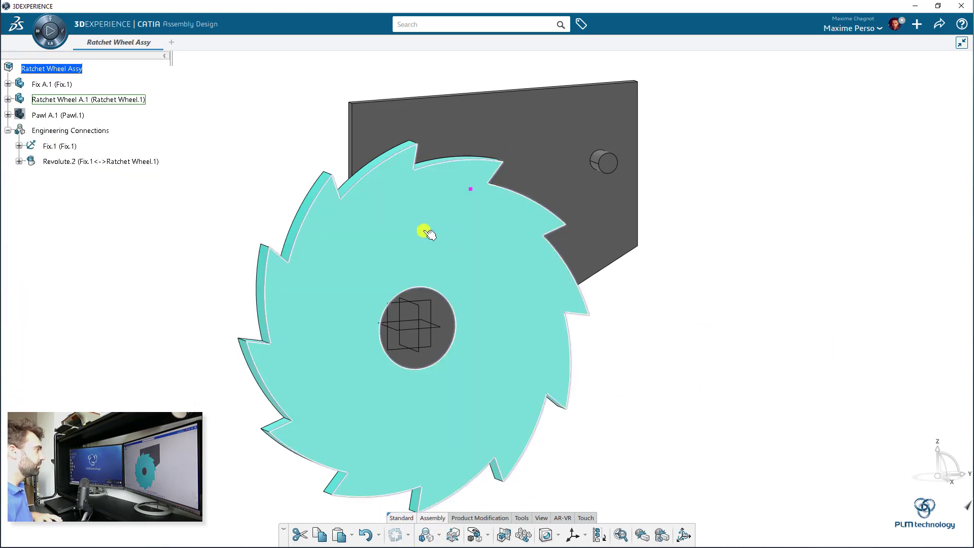
Step: Show Pawl A.1 and hide Ratchet Wheel A.1
left_click(48, 115)
key("space")
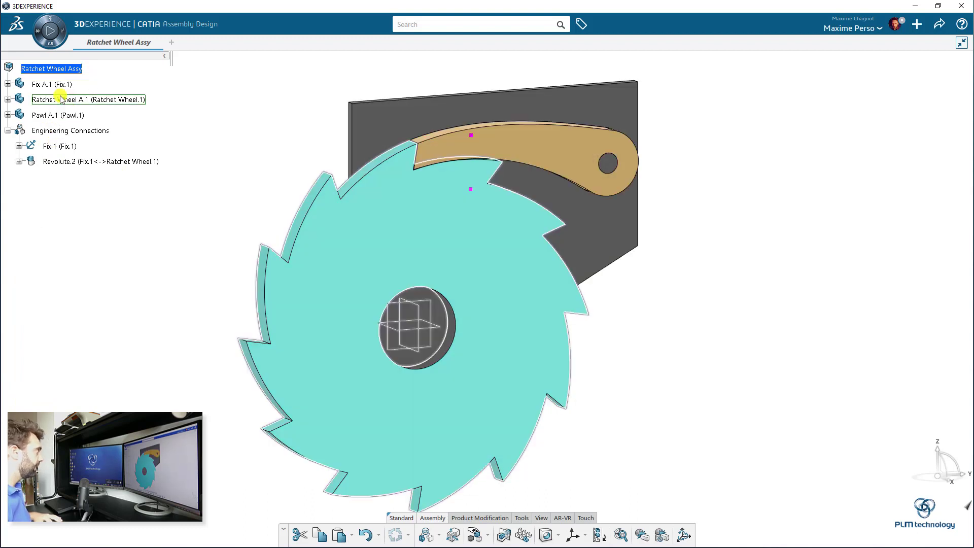
left_click(58, 100)
key("space")
Step: Start an engineering connection that aligns the pawl's hole axis with the axis of the plate's small pin
middle_click_drag(137, 223, 626, 473)
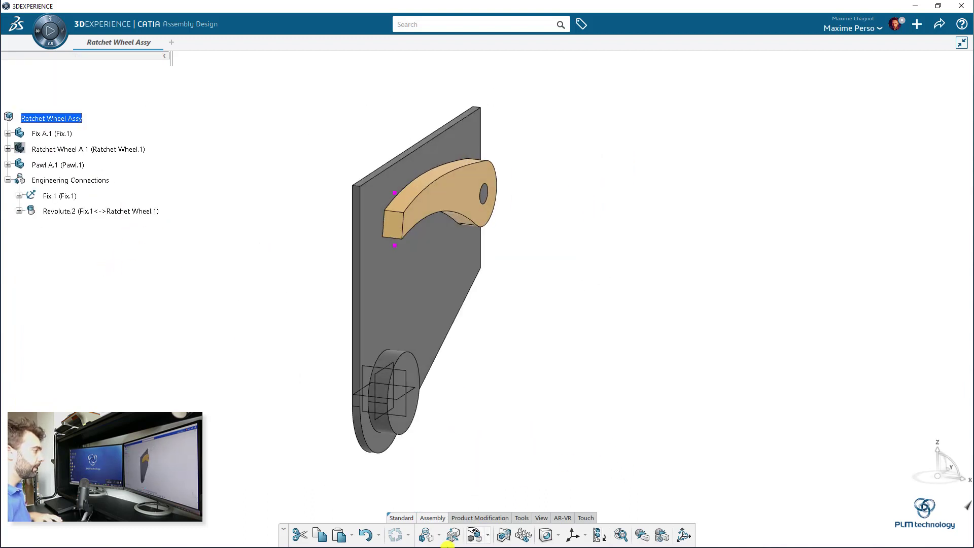
left_click(426, 535)
middle_click_drag(630, 196, 239, 187)
scroll(246, 192, "up", 5)
left_click(252, 197)
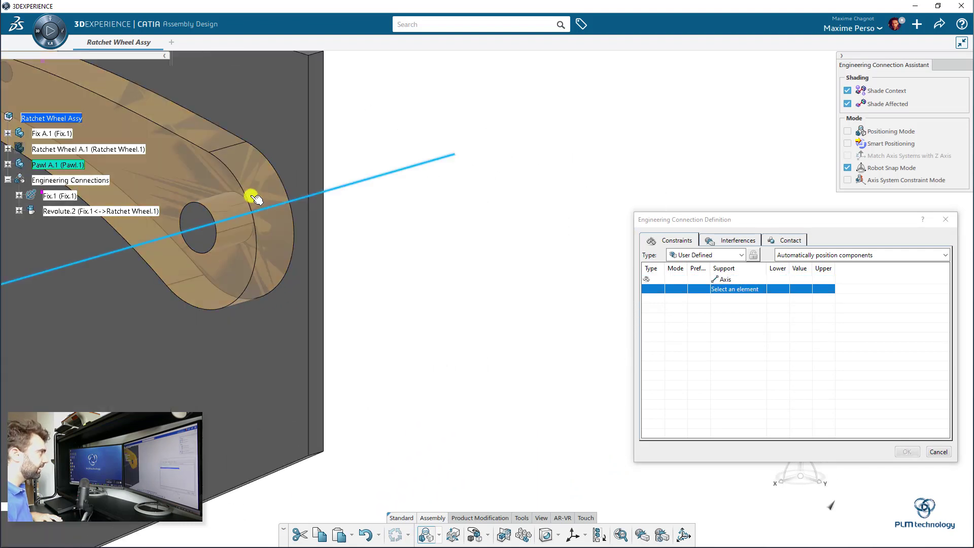
left_click(224, 211)
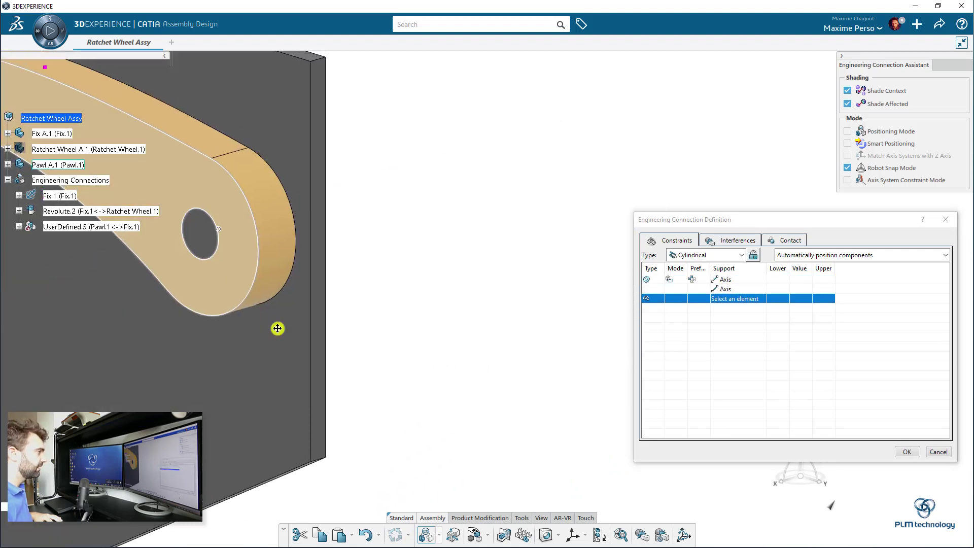
Step: Add the plate's front face and the pawl's rear face as contacting supports, making the connection a revolute joint
scroll(277, 328, "down", 5)
middle_click_drag(277, 328, 506, 283)
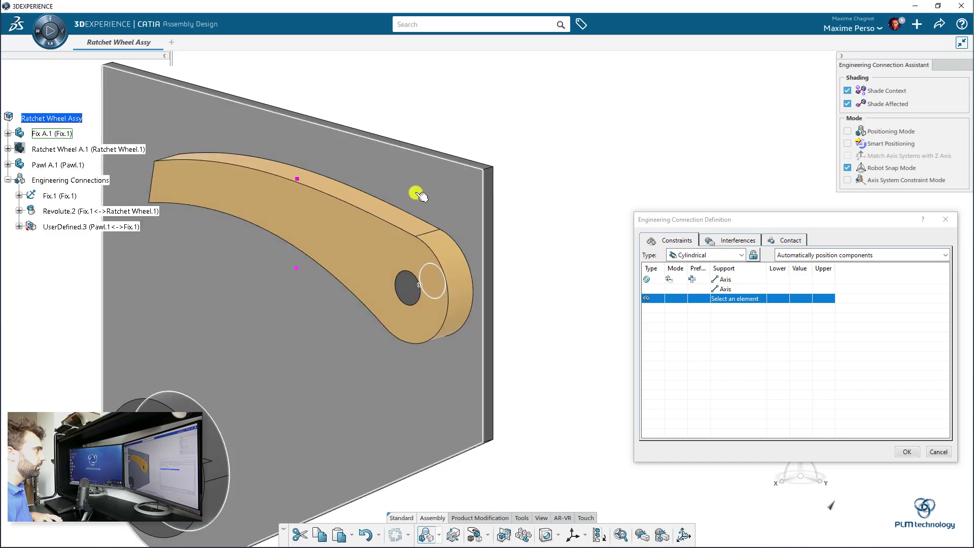
left_click(416, 194)
middle_click_drag(502, 246, 425, 243)
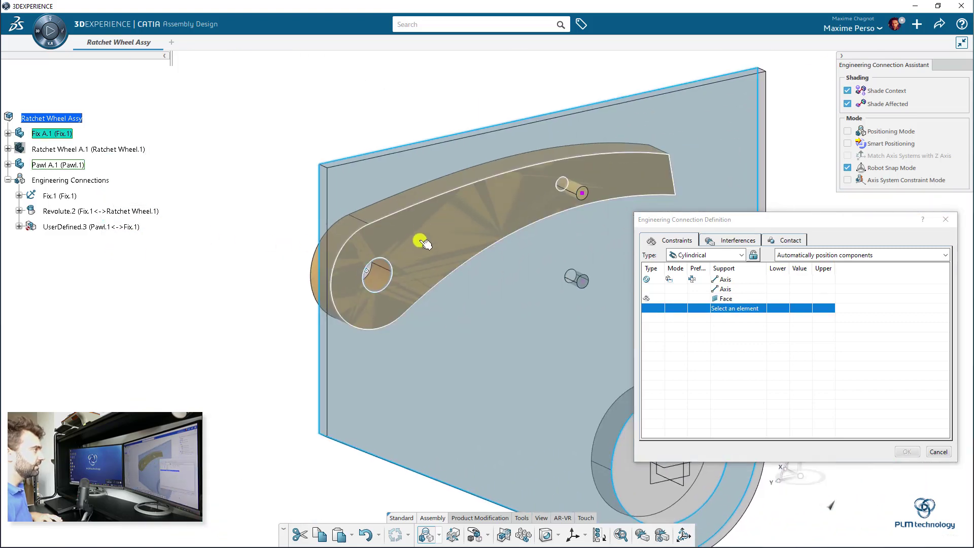
left_click(425, 229)
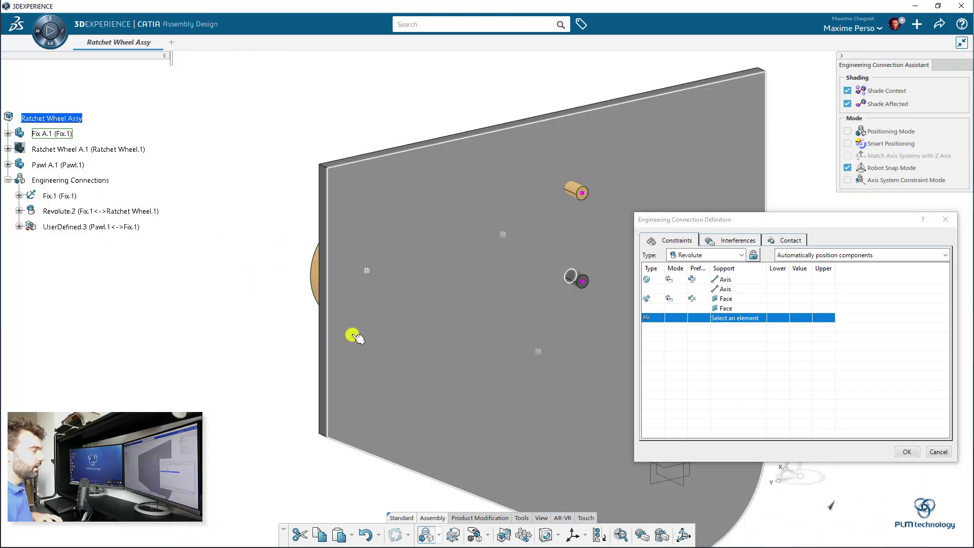
Step: Create the pawl's revolute connection without the no-clash check specification and update the assembly
middle_click_drag(421, 336, 537, 298)
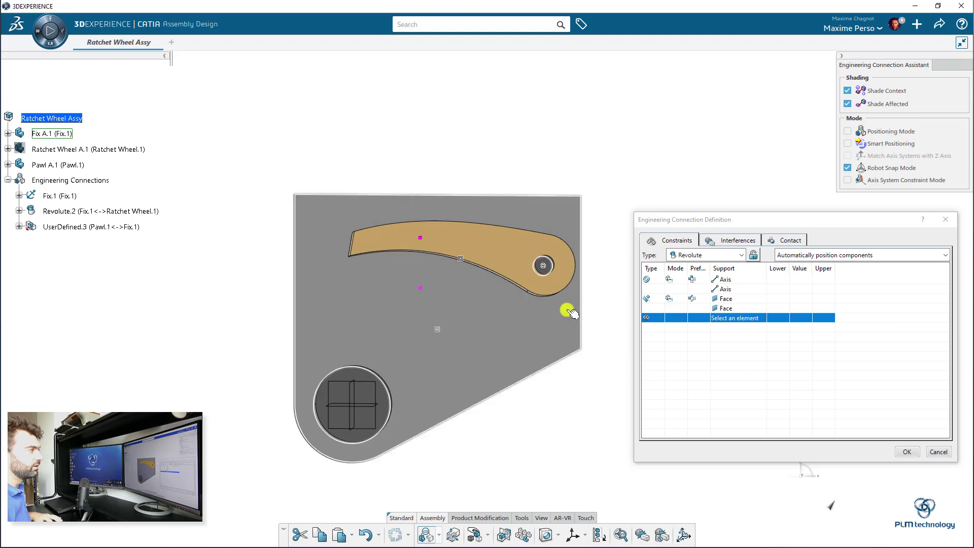
middle_click_drag(539, 202, 462, 178)
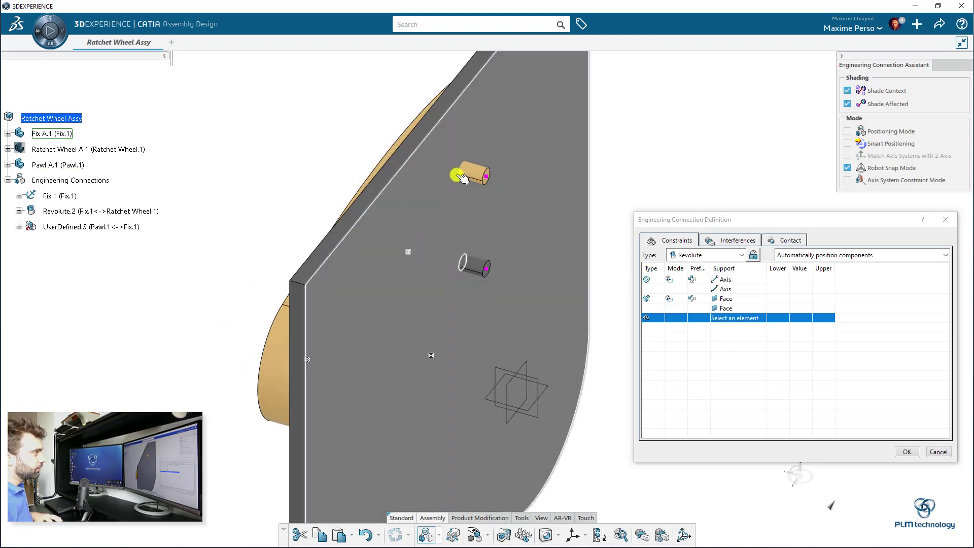
middle_click_drag(437, 256, 442, 393)
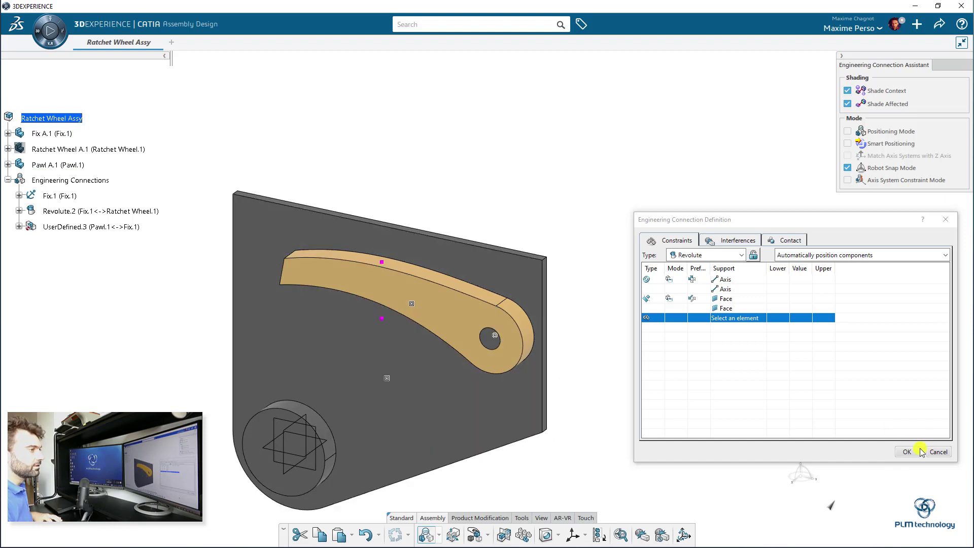
left_click(907, 451)
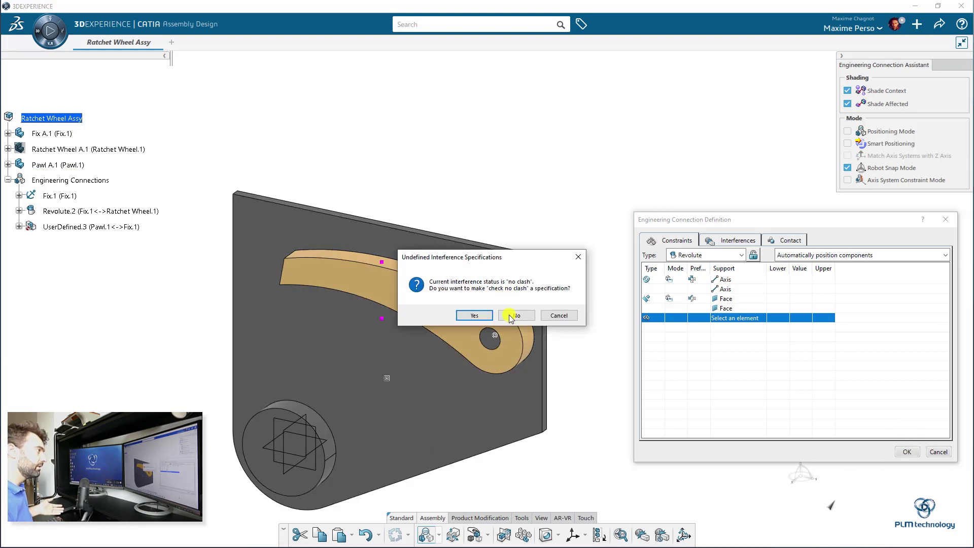
left_click(513, 315)
middle_click_drag(518, 342, 280, 338)
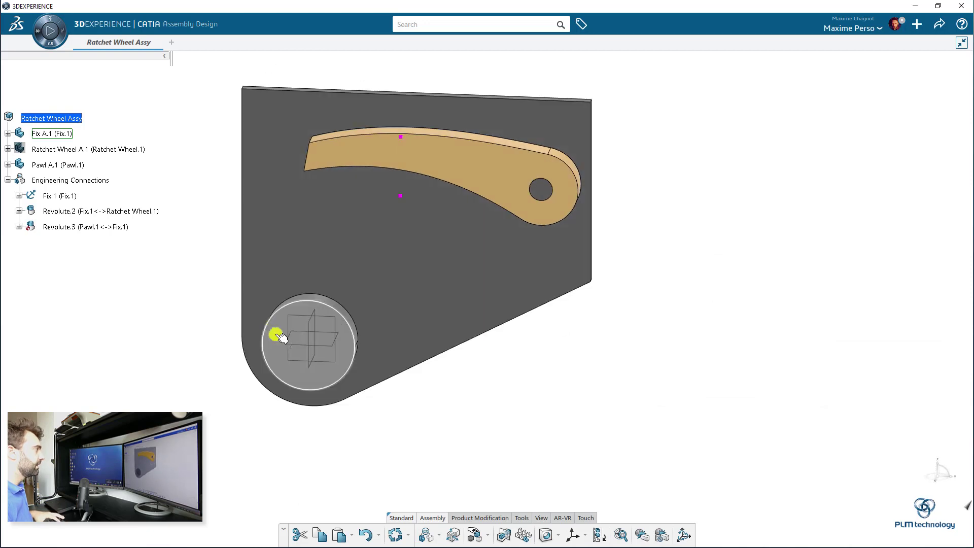
left_click(395, 535)
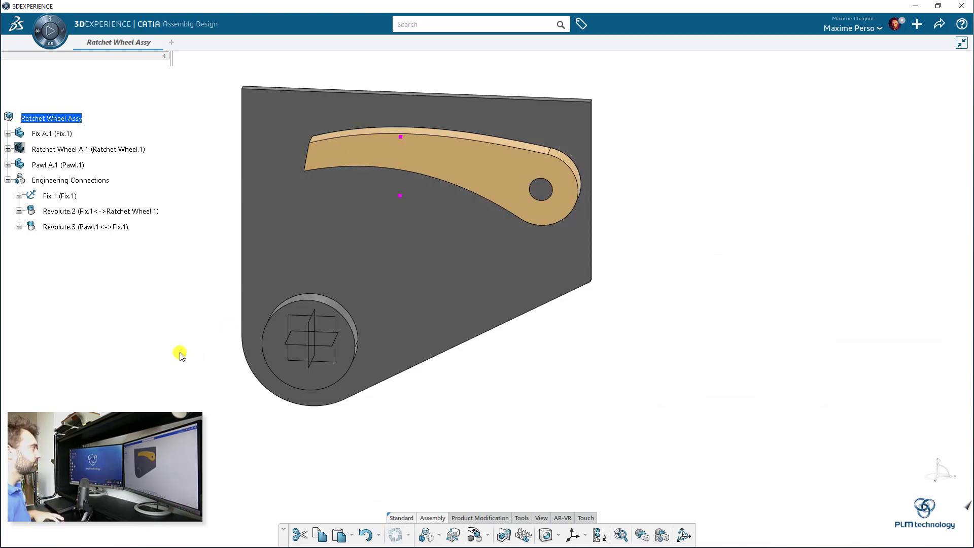
Step: Show Ratchet Wheel A.1 again together with the plate and pawl
middle_click_drag(180, 354, 281, 369)
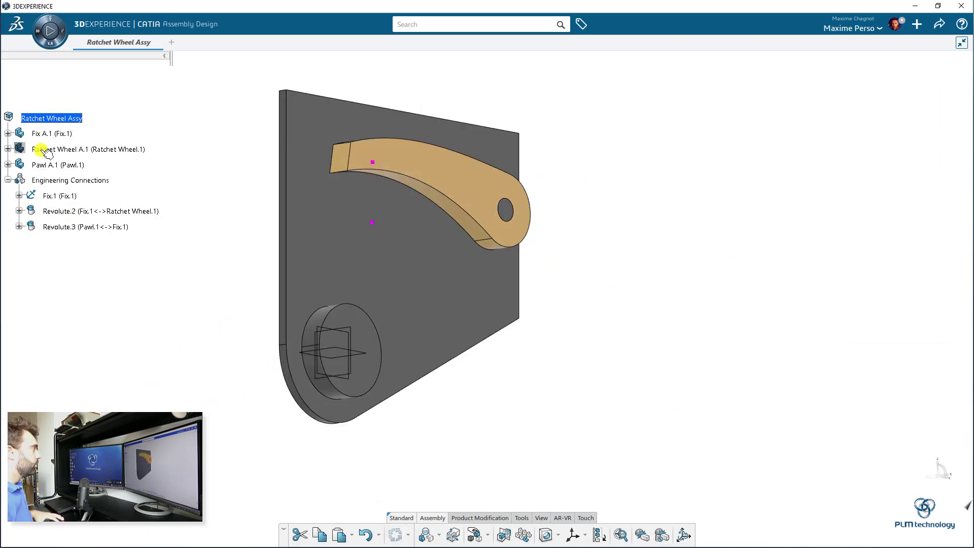
left_click(50, 149)
key("space")
middle_click_drag(594, 346, 662, 331)
middle_click_drag(521, 345, 503, 334)
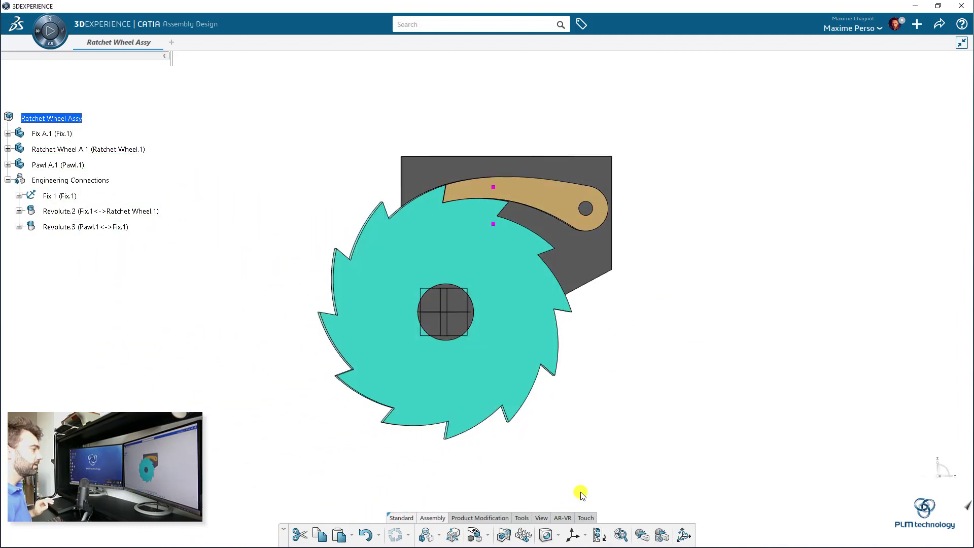
Step: Search the apps for "mech" and switch to the Mechanical Systems Design app
left_click(35, 35)
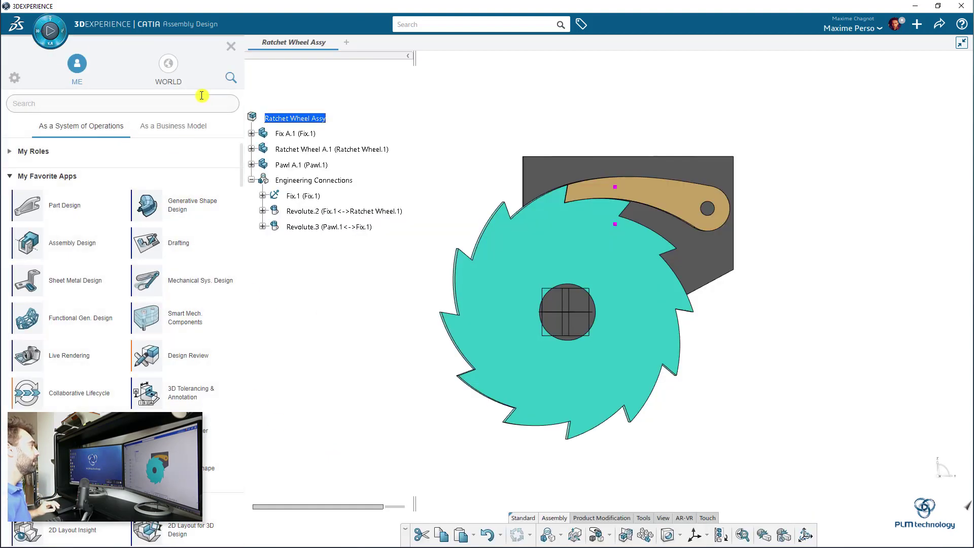
type("mech")
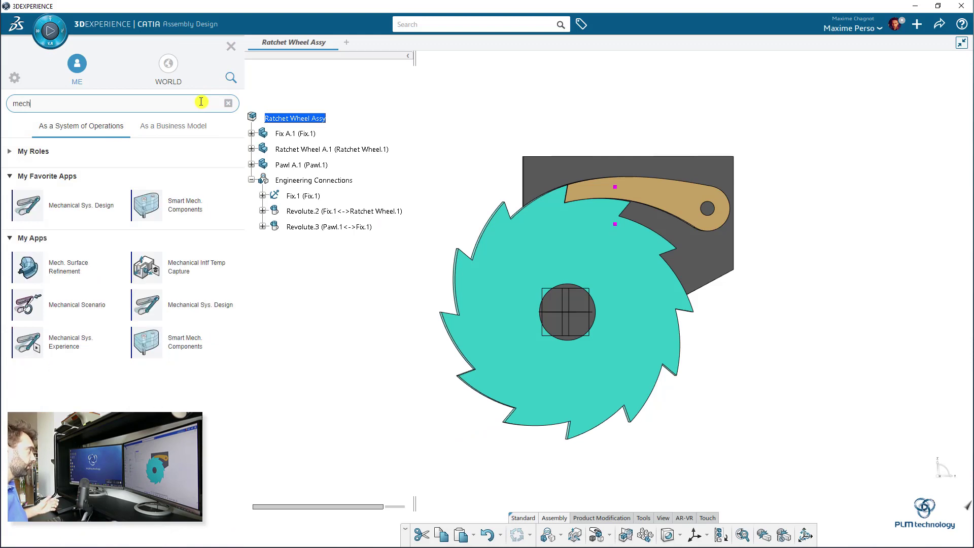
left_click(68, 192)
left_click(186, 140)
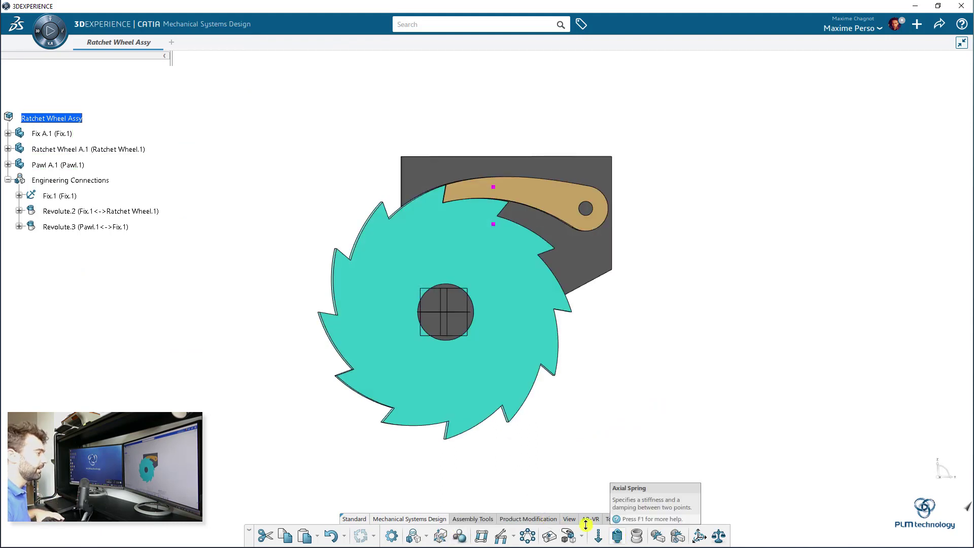
Step: Start a contact connection with Ratchet Wheel.1 in Group1 and Pawl.1 in Group2
left_click(461, 536)
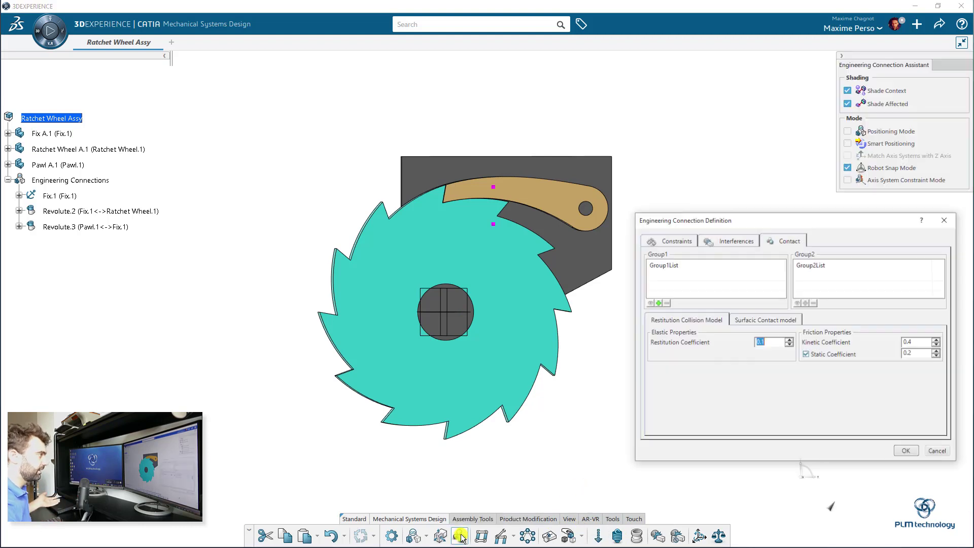
left_click(658, 302)
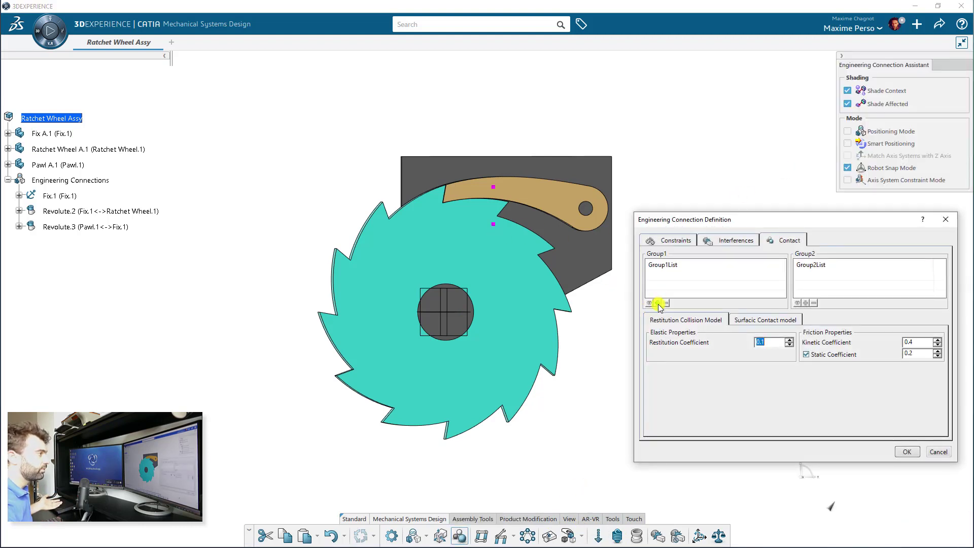
left_click(71, 153)
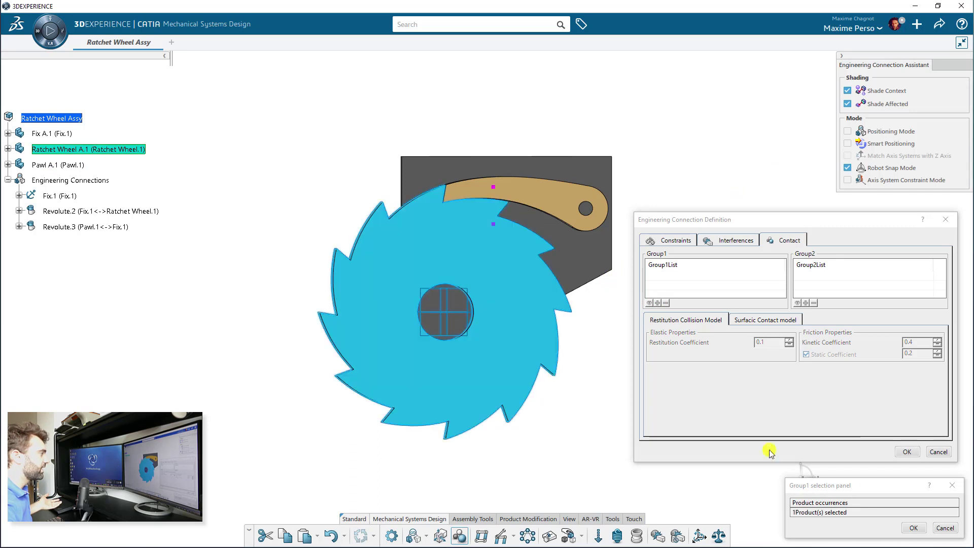
left_click(913, 528)
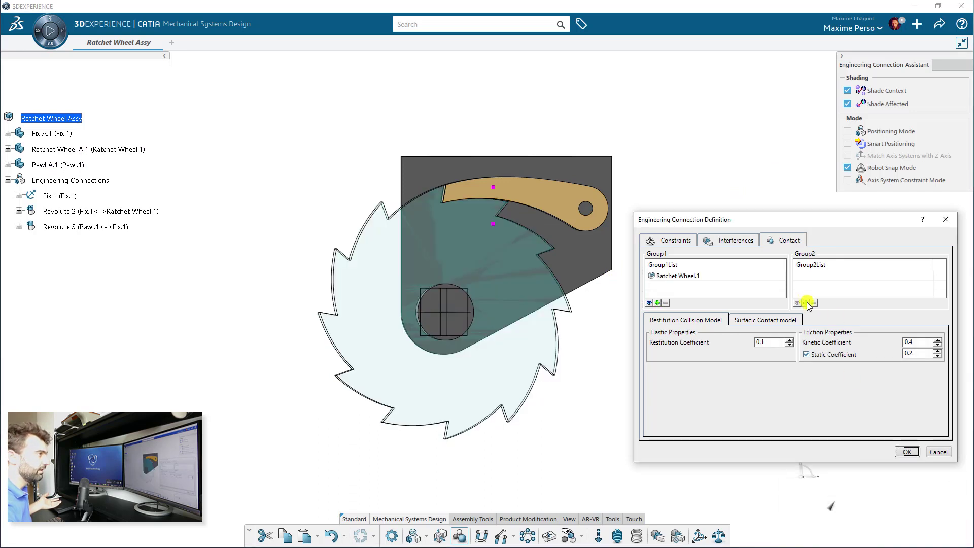
left_click(806, 304)
left_click(55, 164)
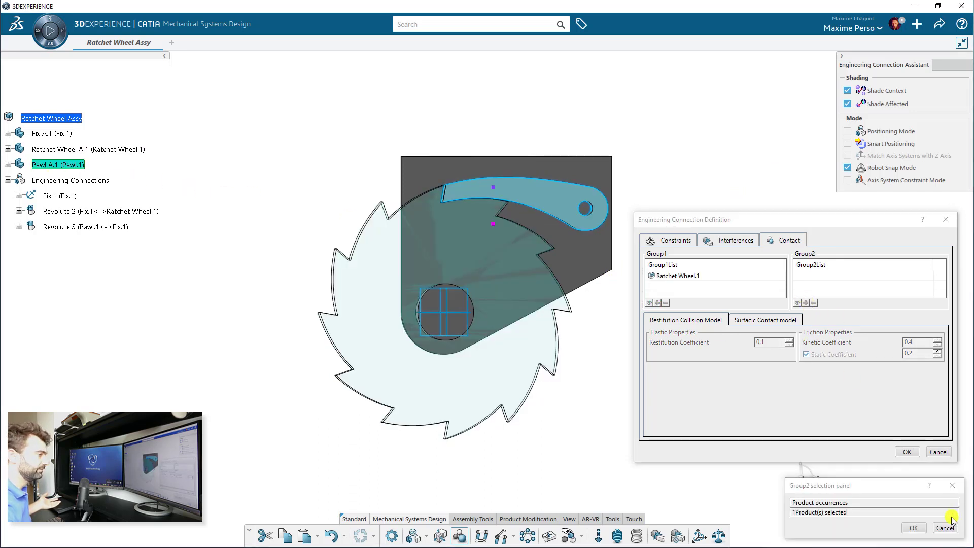
left_click(914, 528)
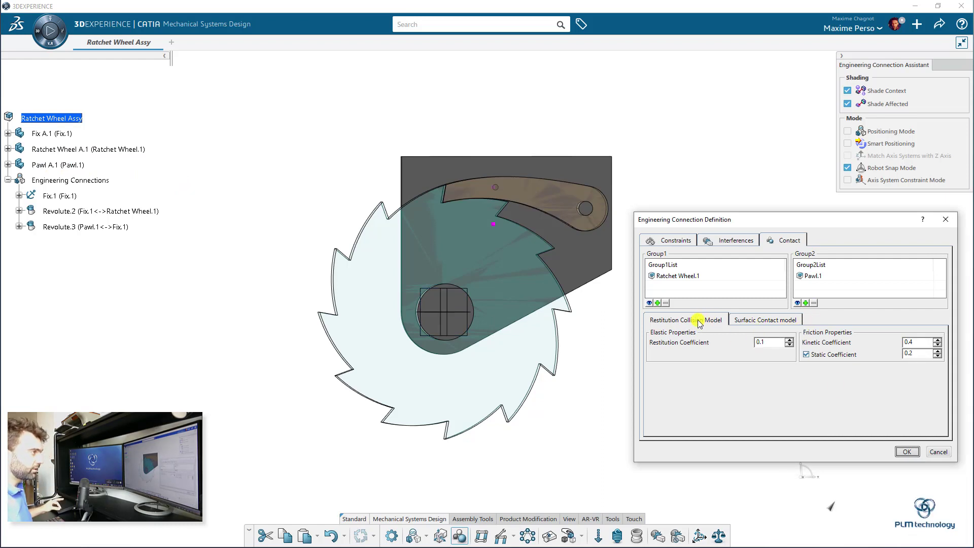
Step: Set the contact's restitution coefficient to 0.05 in the restitution collision model
left_click(746, 320)
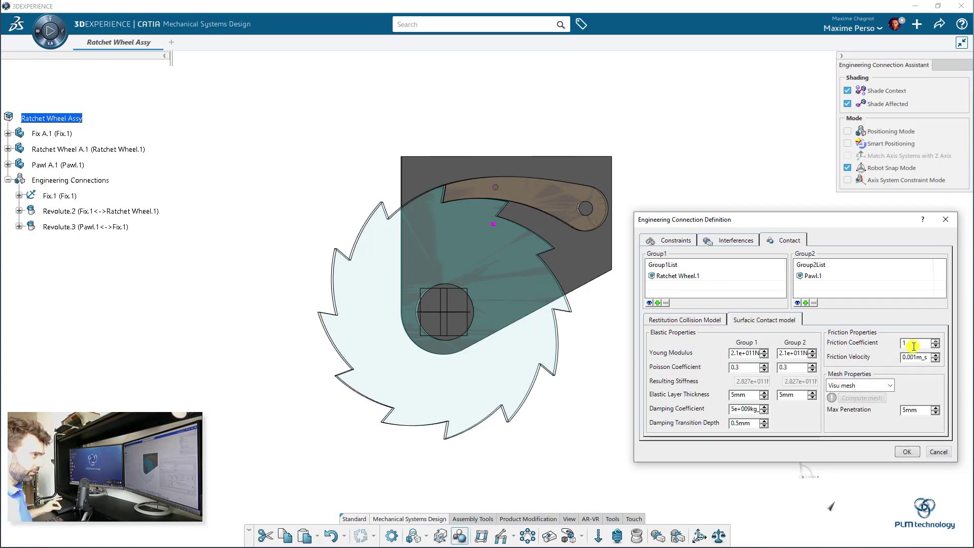
left_click(658, 320)
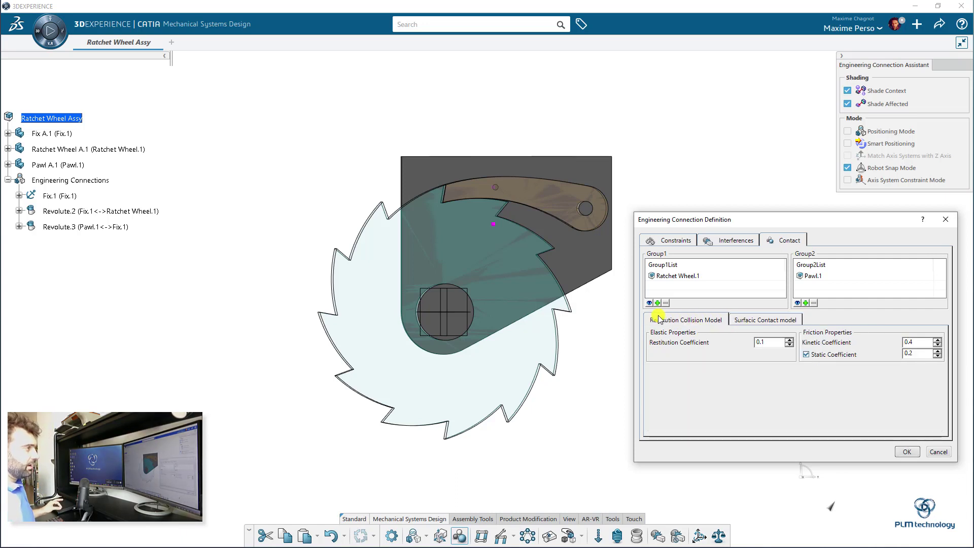
left_click(775, 341)
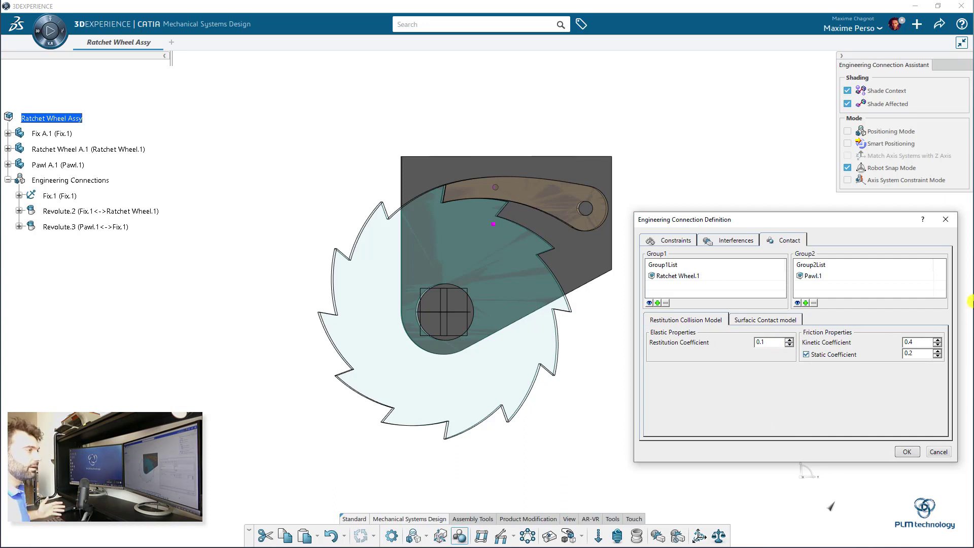
left_click_drag(771, 341, 718, 346)
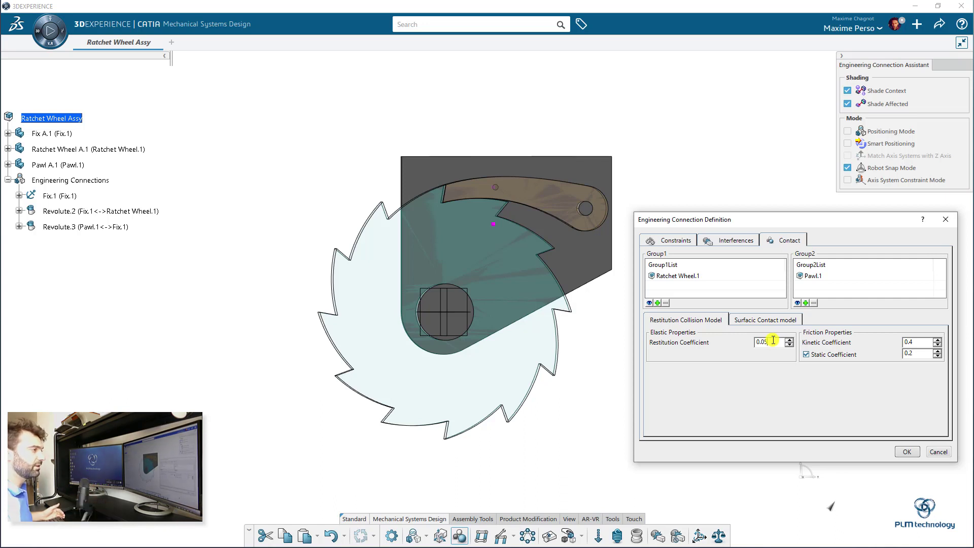
double_click(770, 340)
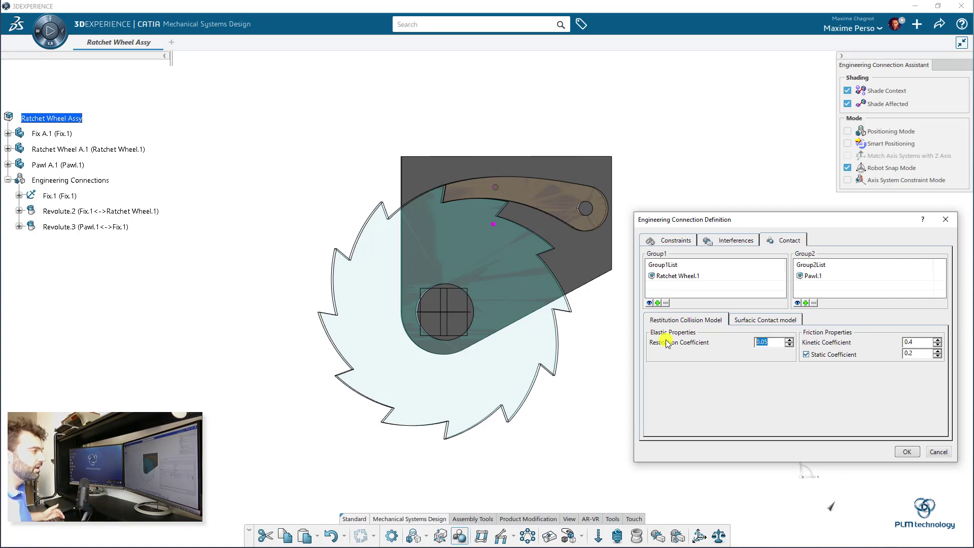
Step: Set the surfacic contact model's friction coefficient to 0 and create the contact connection
left_click(764, 321)
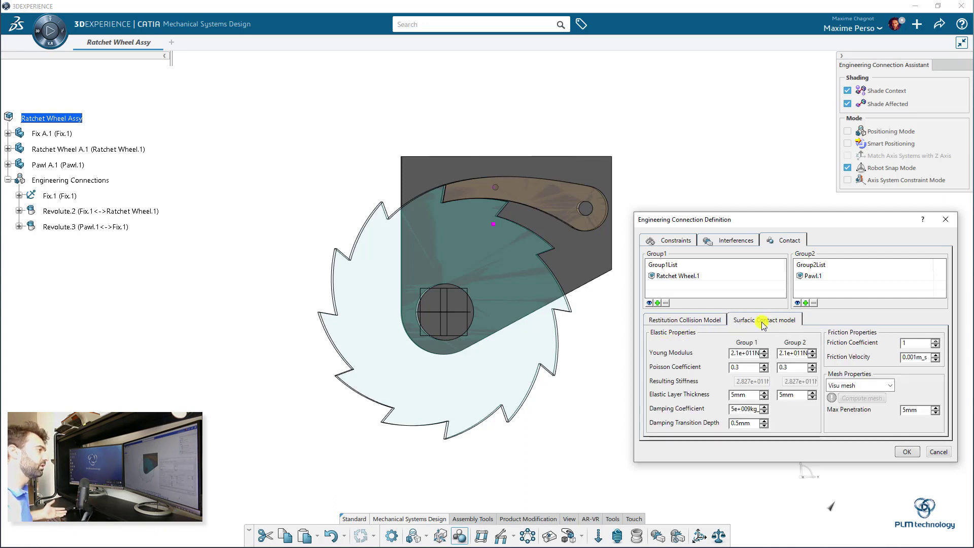
double_click(905, 344)
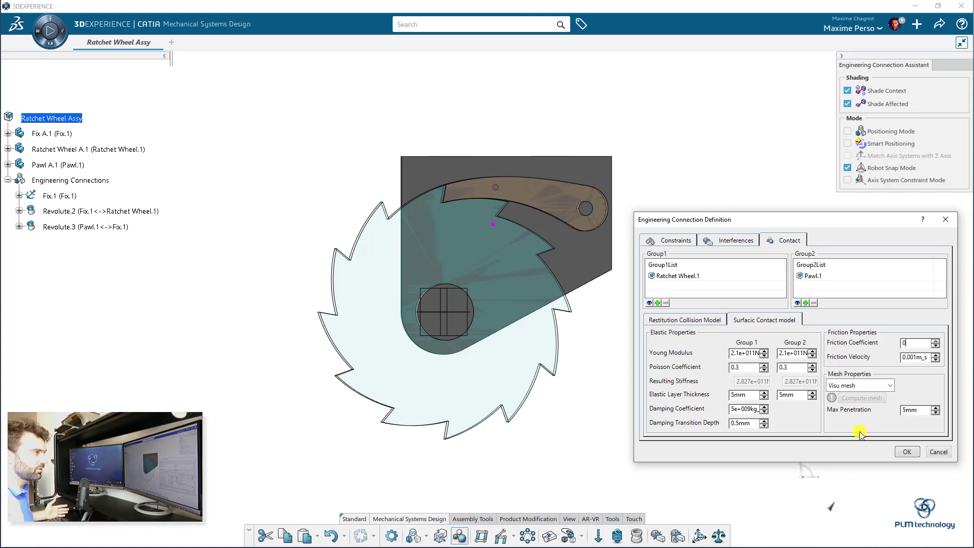
left_click(907, 452)
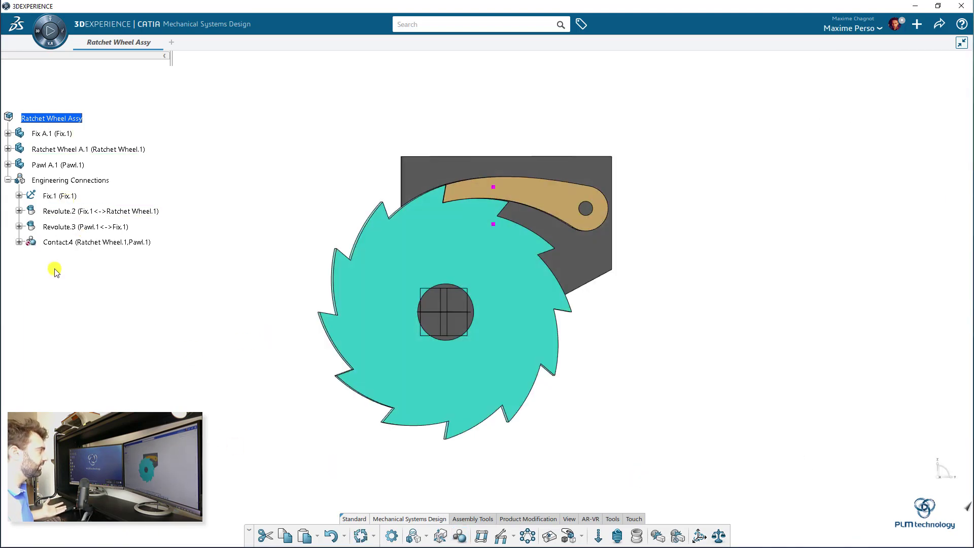
Step: Start a spring connection between the end point of the pawl's pin and the end point of the fixed plate's pin
left_click(614, 540)
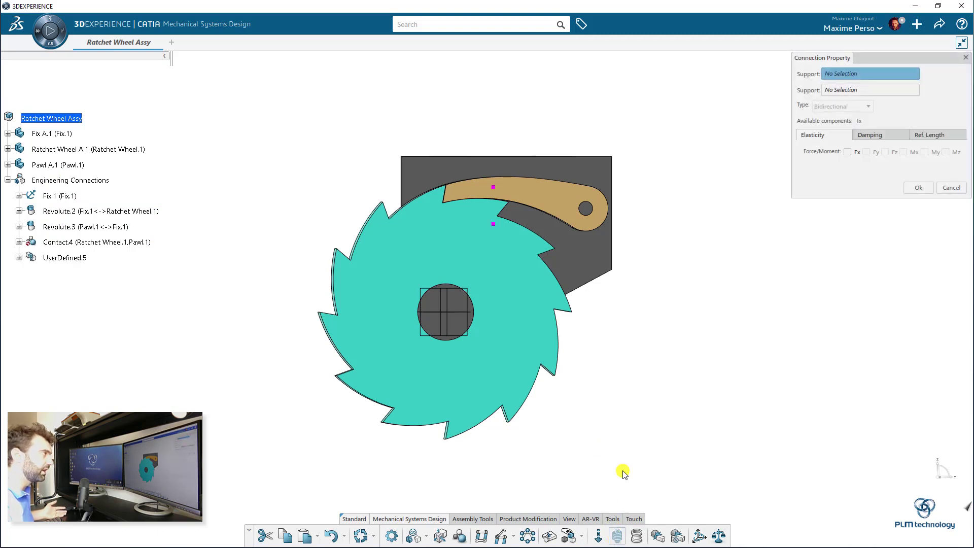
middle_click_drag(648, 254, 460, 131)
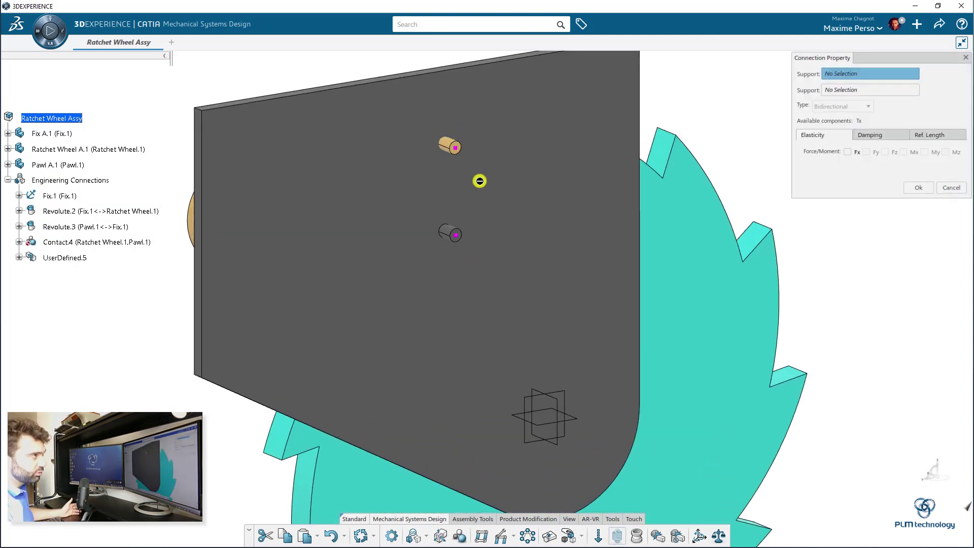
middle_click_drag(477, 180, 491, 234)
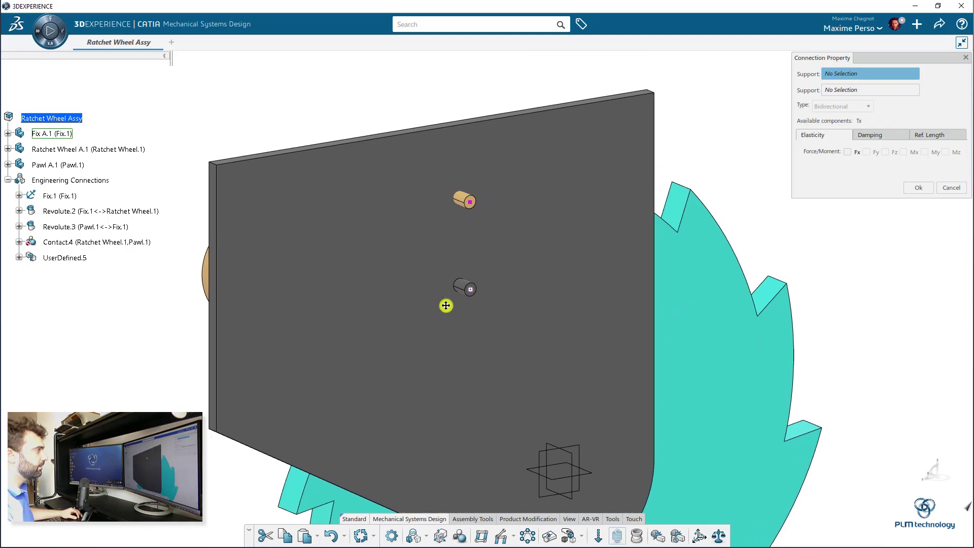
middle_click_drag(446, 305, 508, 167)
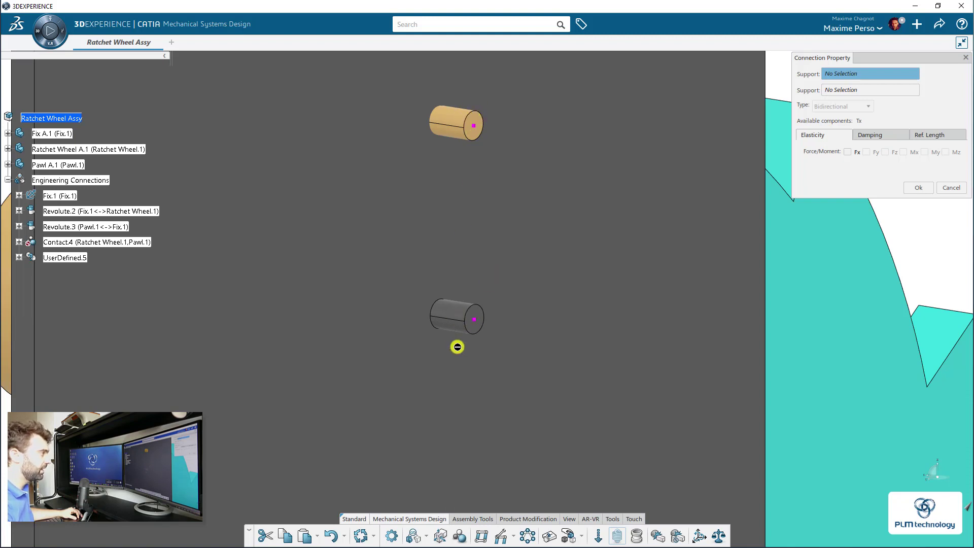
left_click(475, 127)
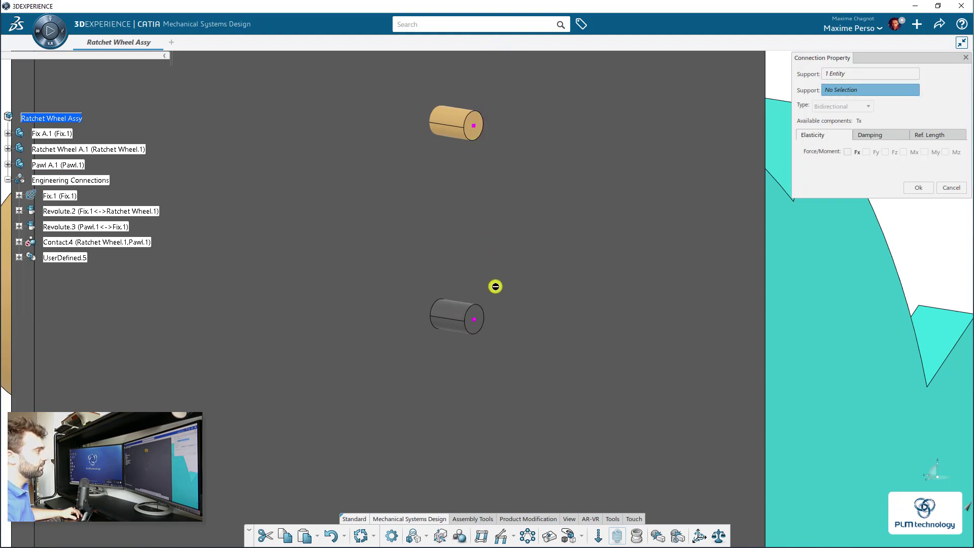
left_click(473, 320)
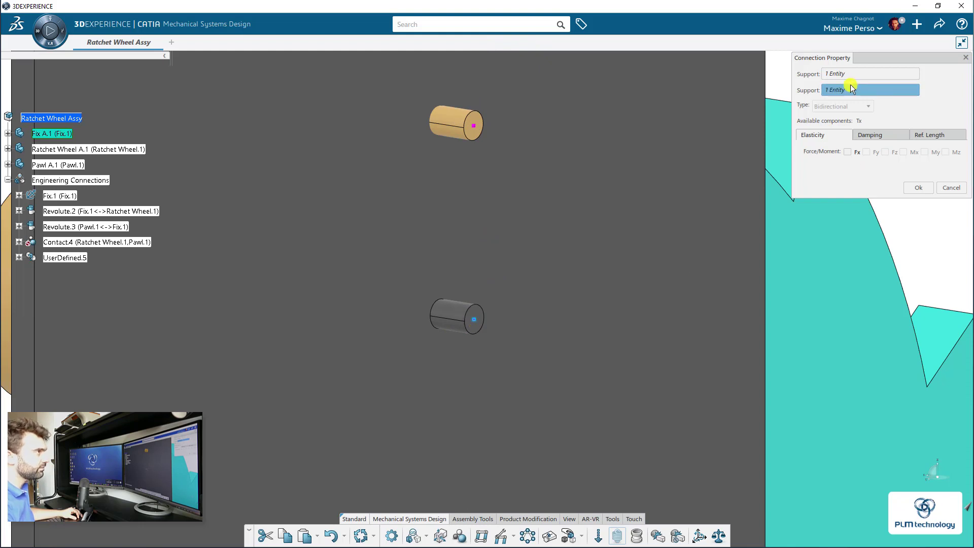
Step: Activate the Fx elasticity of the spring connection and select its linear stiffness value for editing
left_click(847, 152)
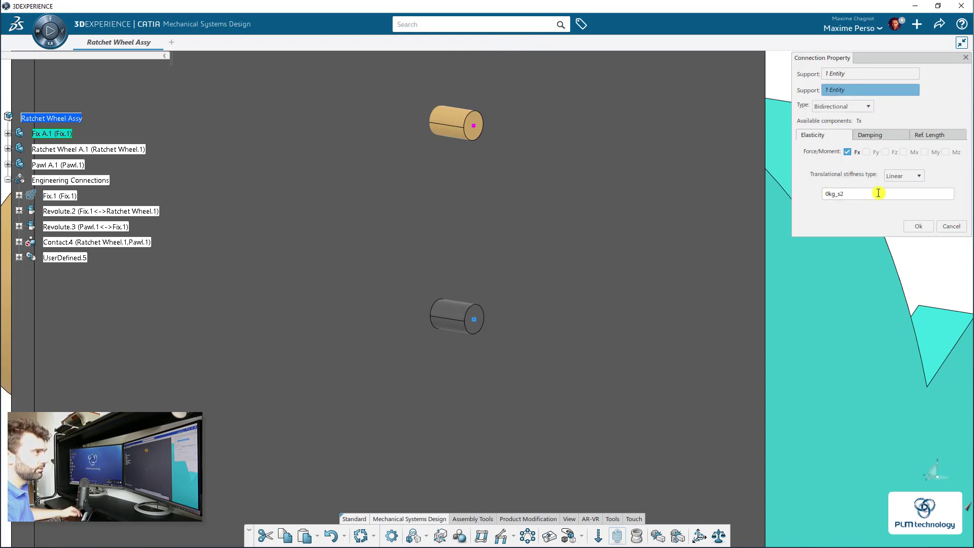
left_click_drag(810, 194, 866, 195)
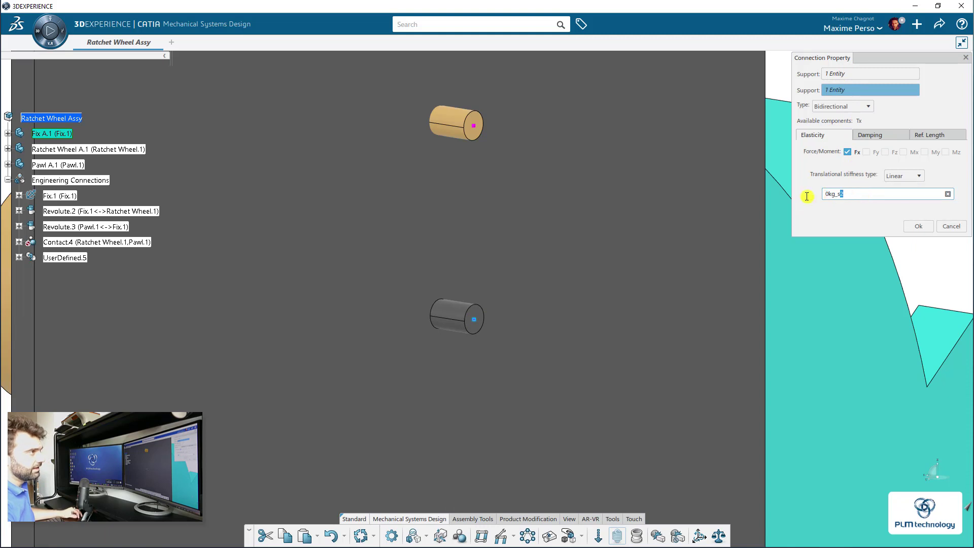
left_click_drag(807, 193, 863, 198)
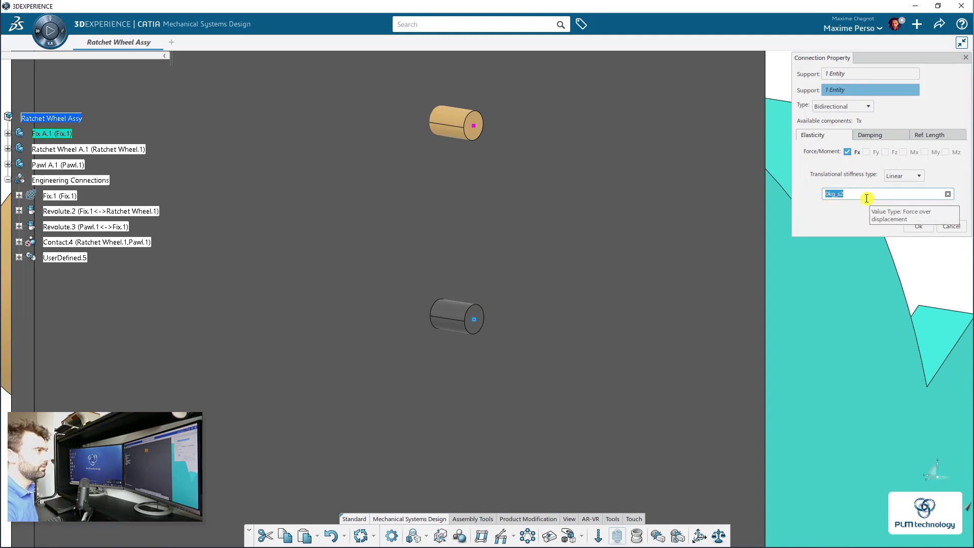
left_click(862, 197)
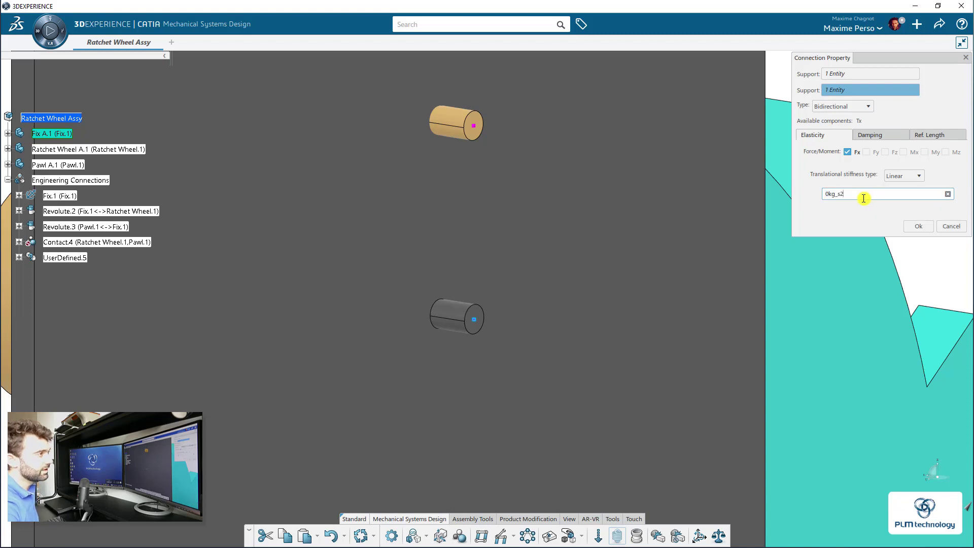
left_click_drag(861, 196, 817, 200)
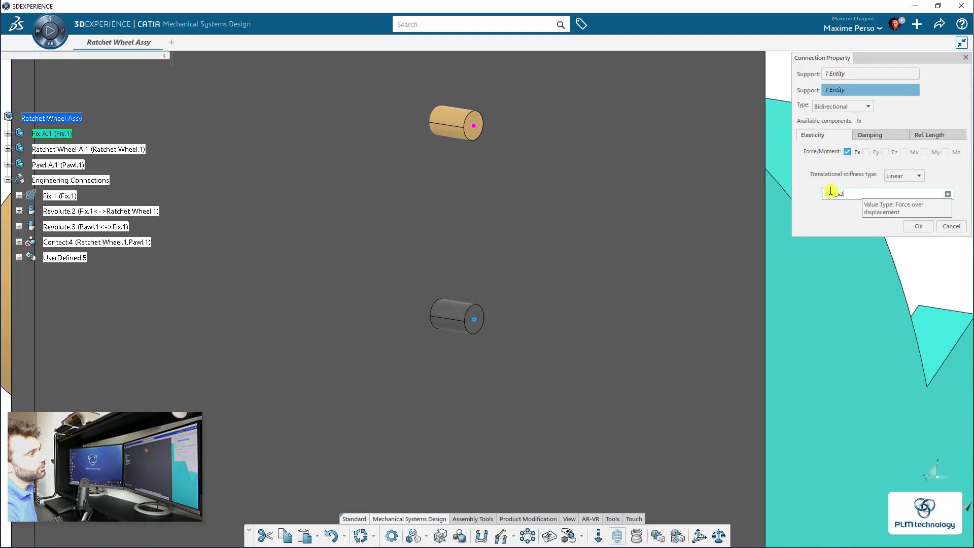
Step: Check the spring's reference length settings, try the Extension only type and return it to Bidirectional
left_click(934, 135)
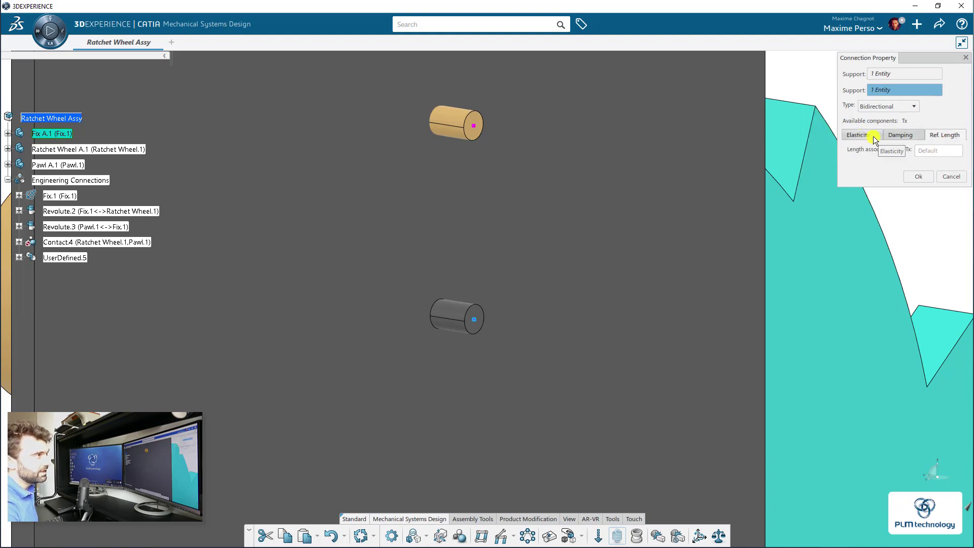
left_click(892, 107)
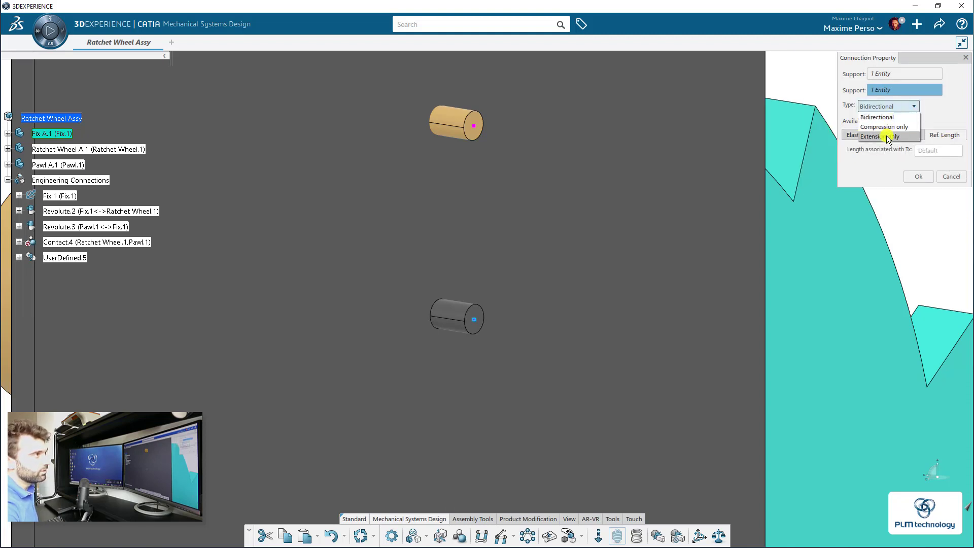
left_click(887, 137)
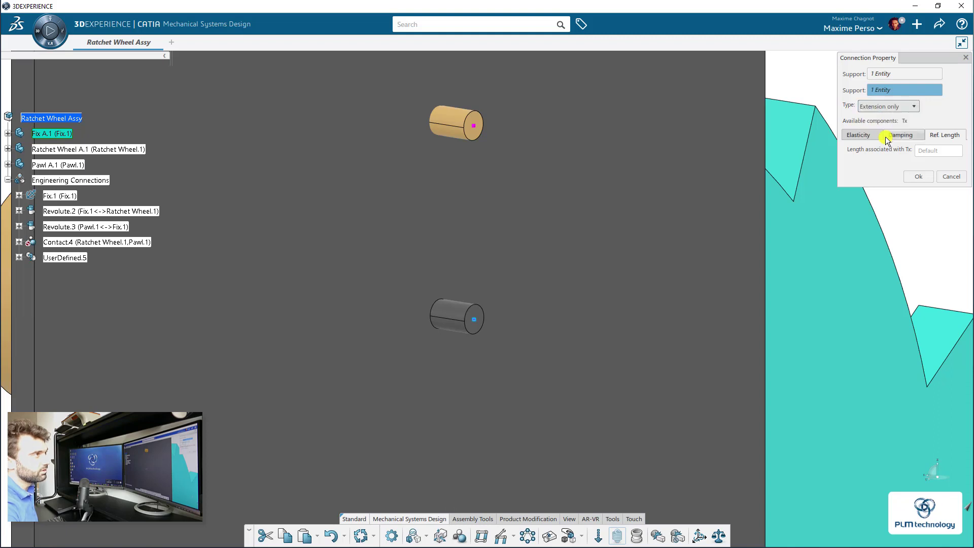
left_click(894, 107)
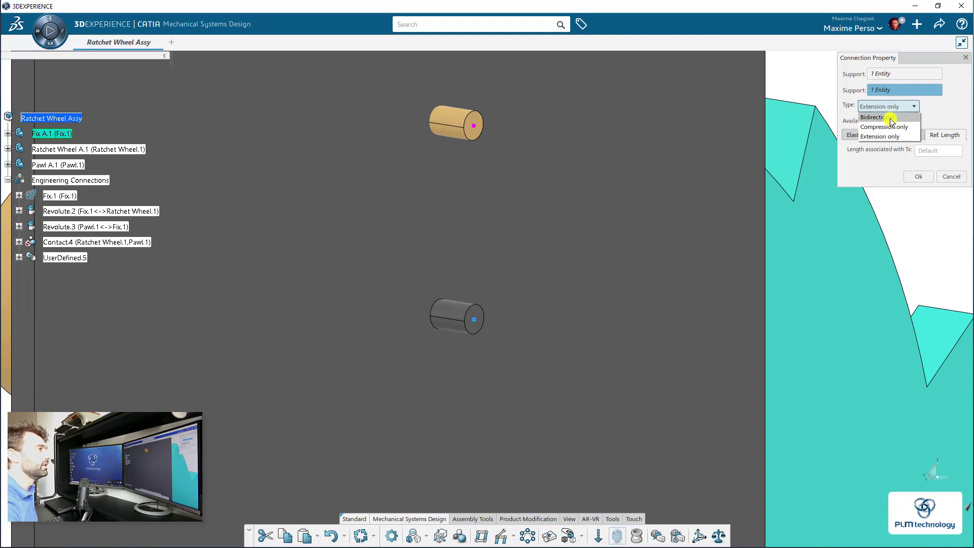
left_click(891, 118)
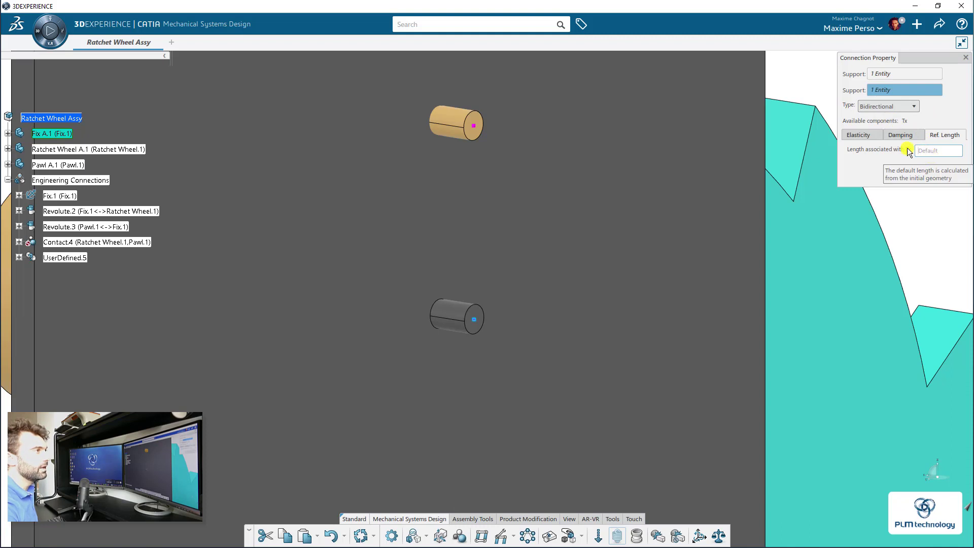
Step: Set the spring's linear translational stiffness to 50 kg_s2 and create the spring connection
left_click(868, 135)
double_click(869, 193)
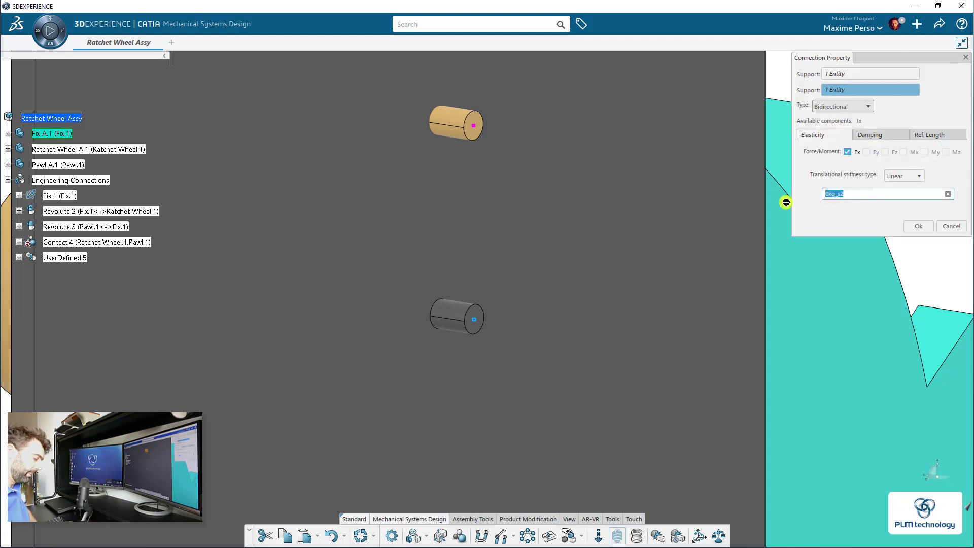
type("50")
key("Return")
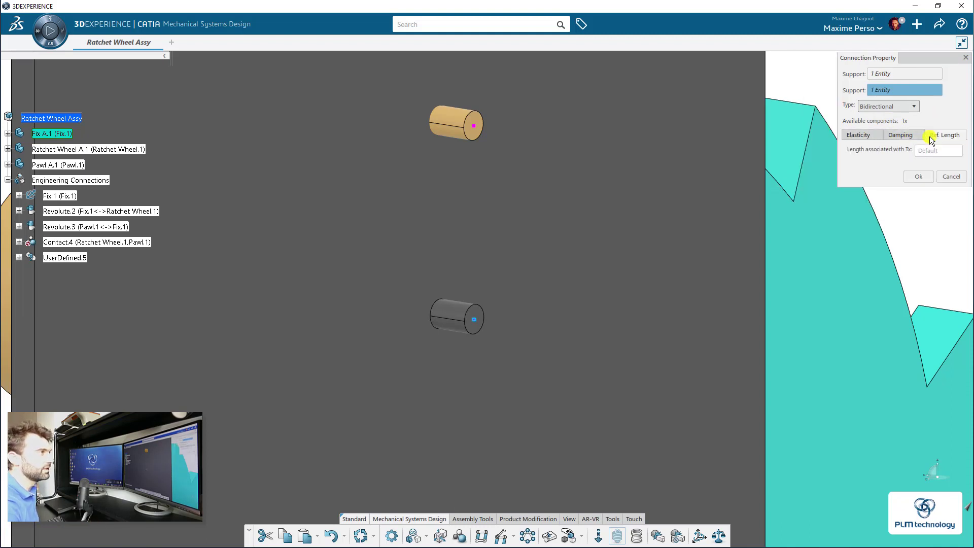
left_click(920, 226)
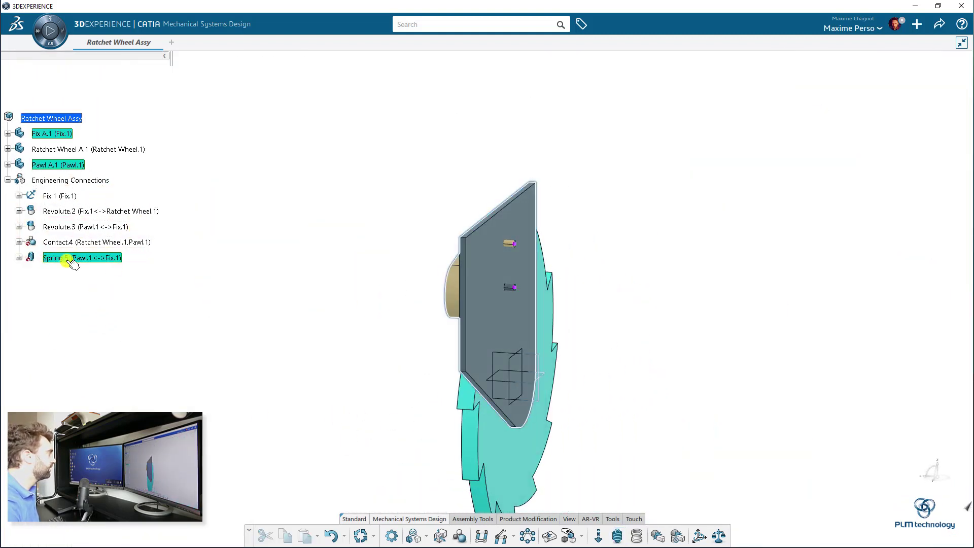
Step: Open Axial Spring.1 from the spring connection's simulation properties and check its reference length
double_click(73, 260)
left_click(942, 220)
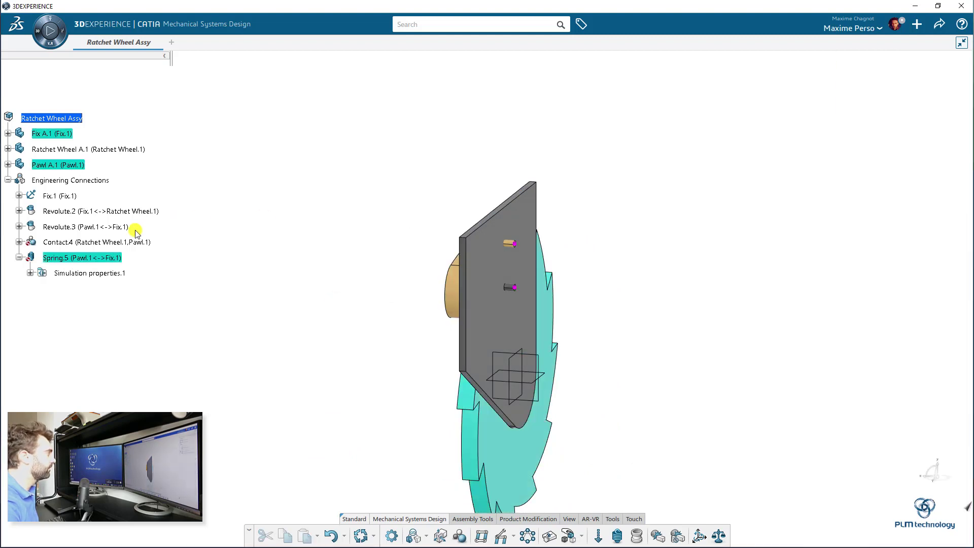
left_click(30, 273)
double_click(81, 289)
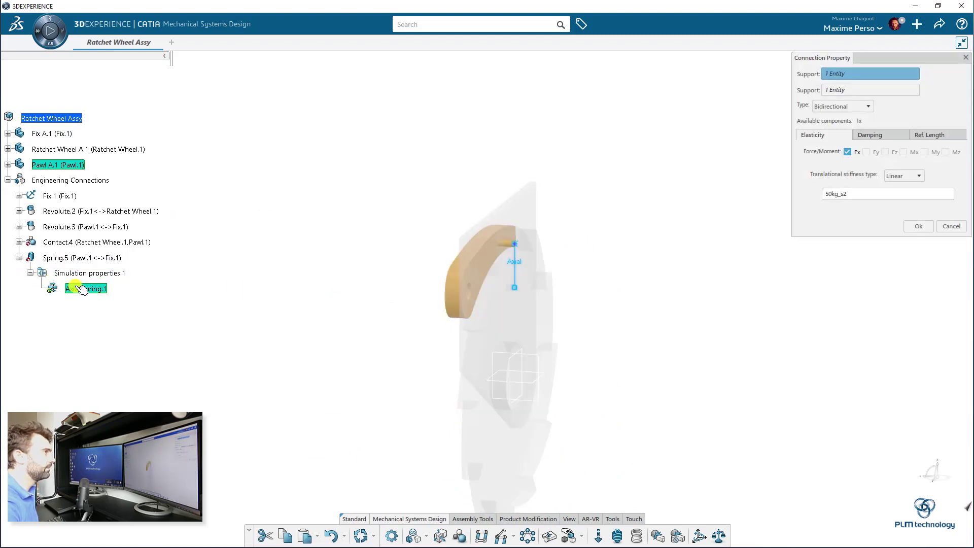
left_click(930, 135)
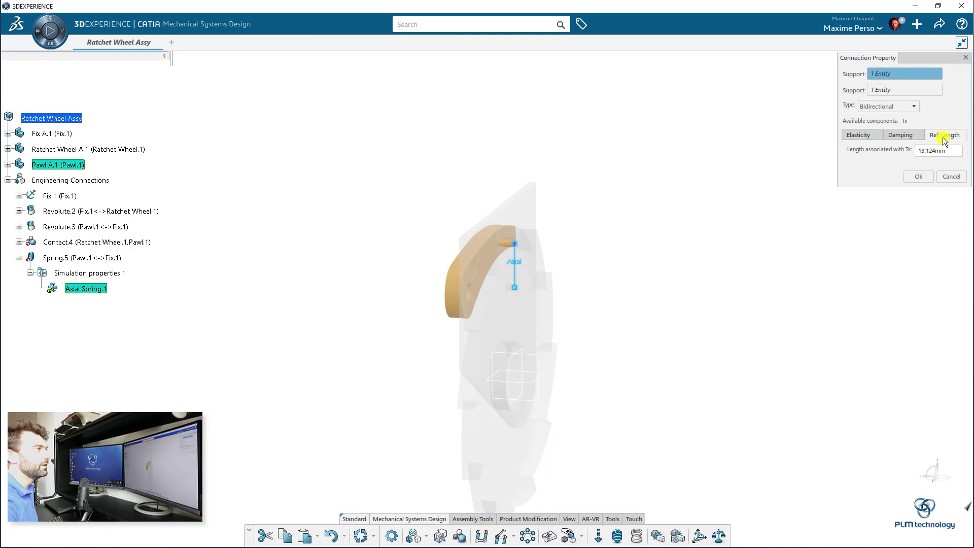
Step: Examine the axial spring's direction, stiffness and reference length against the pawl and plate pins, and close its properties
middle_click_drag(604, 262, 449, 301)
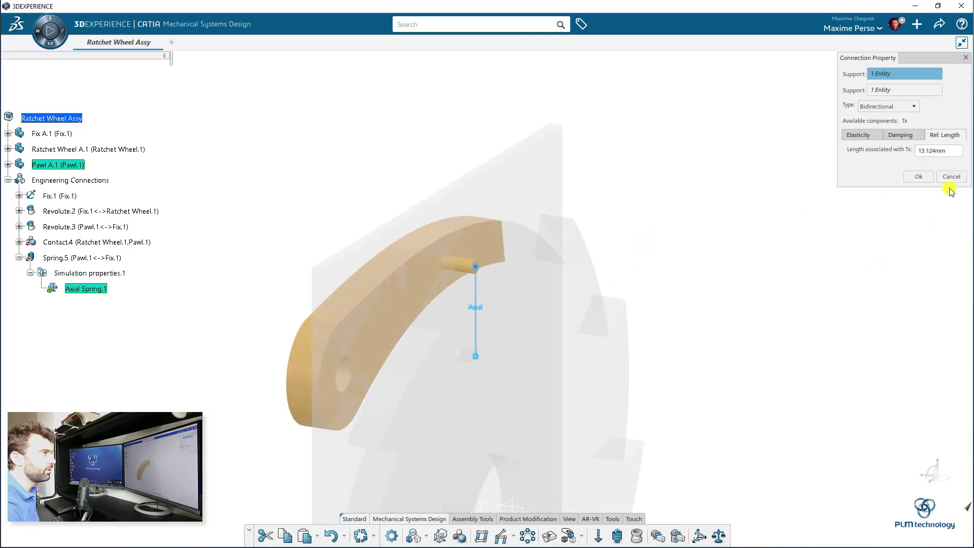
left_click(874, 134)
middle_click_drag(805, 278, 821, 224)
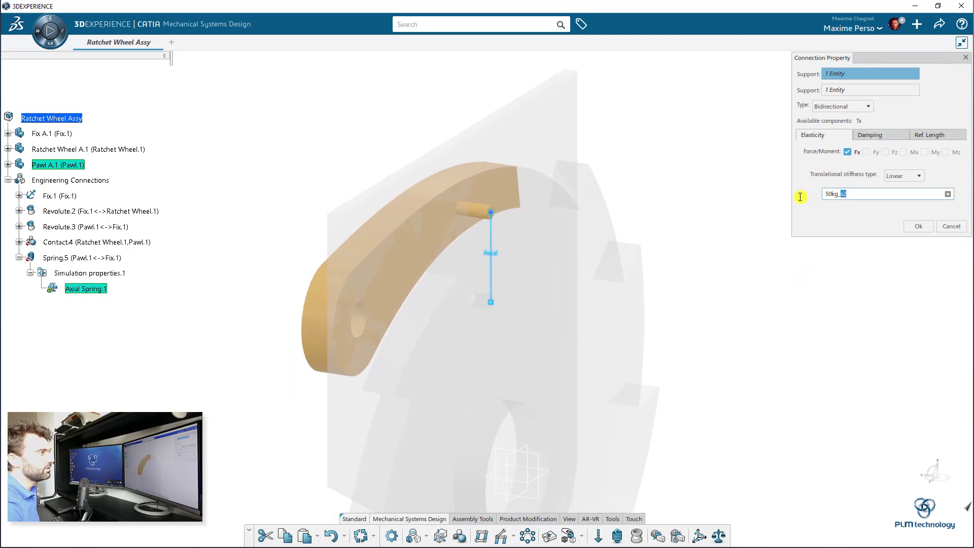
left_click(930, 134)
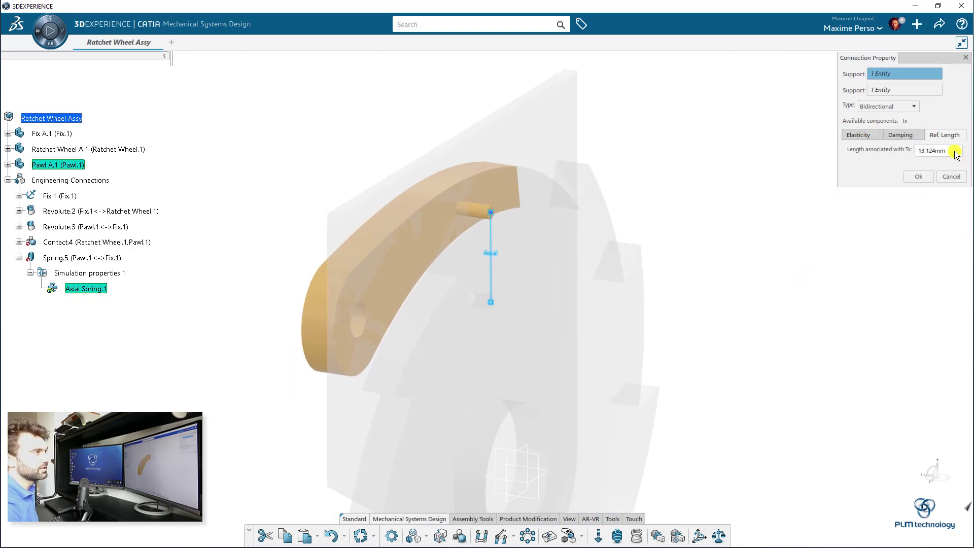
left_click(862, 136)
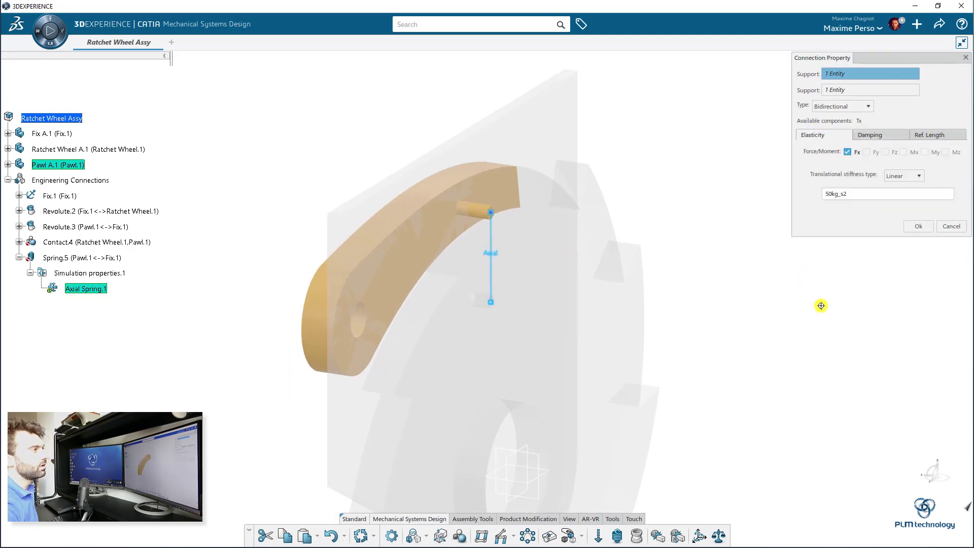
middle_click_drag(821, 305, 811, 220)
double_click(863, 196)
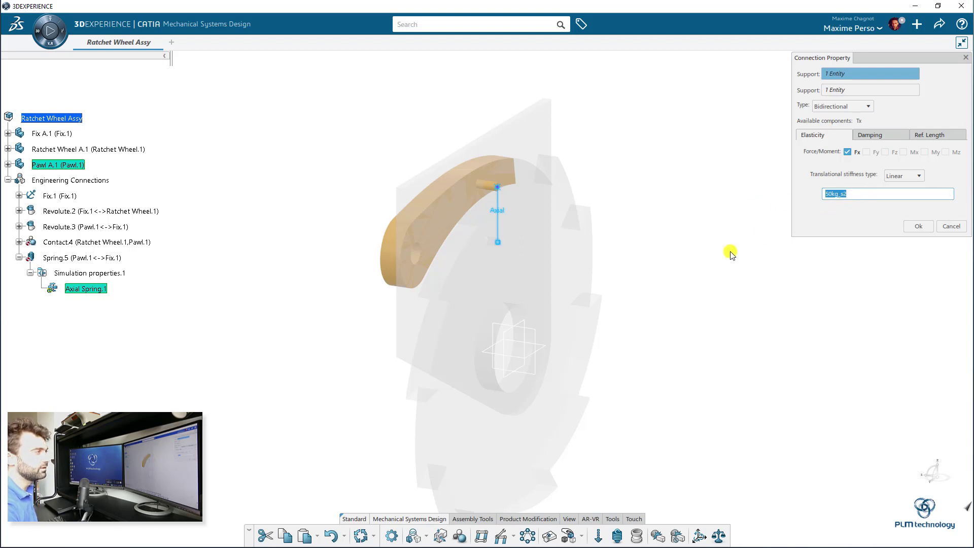
middle_click_drag(543, 320, 444, 174)
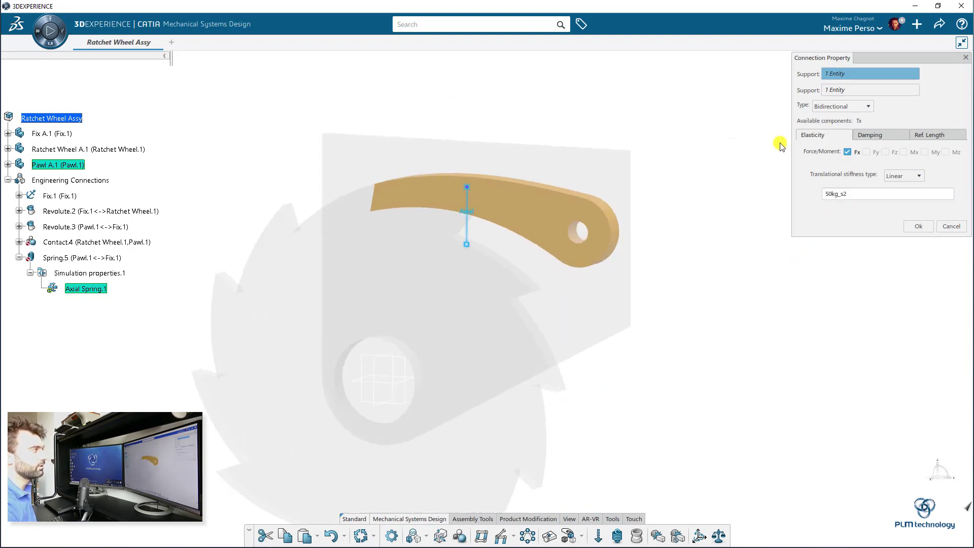
left_click(919, 226)
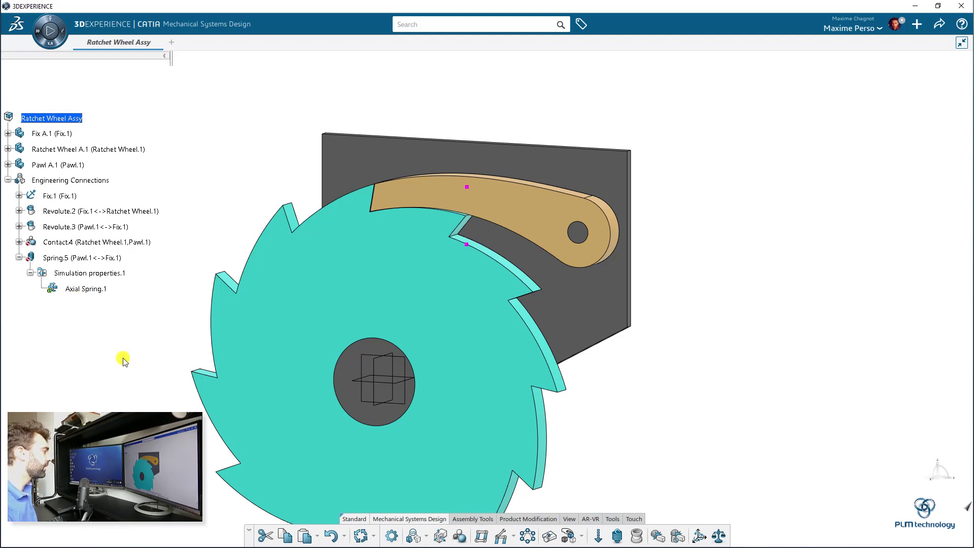
Step: Update the ratchet wheel assembly so its contact and spring connections are resolved, and collapse Spring.5 in the tree
middle_click_drag(189, 361, 342, 350)
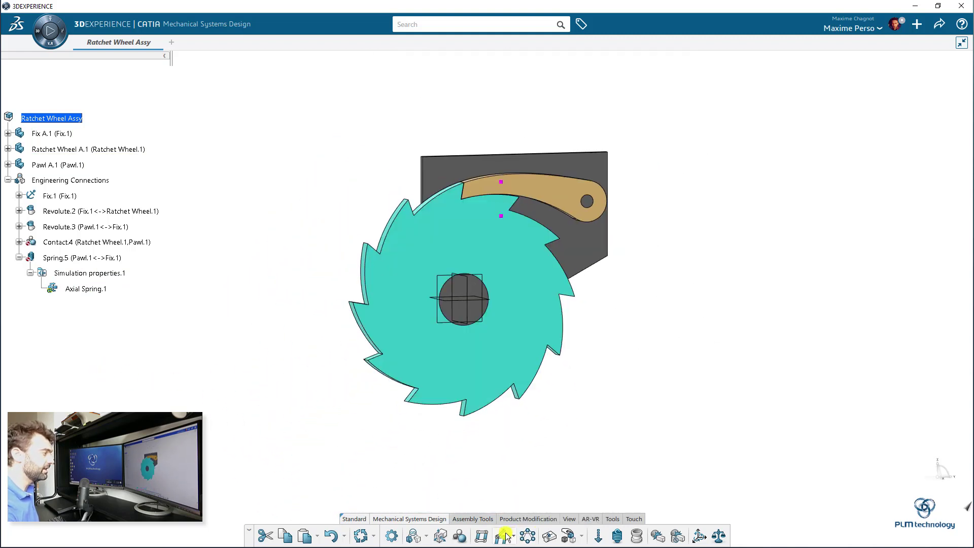
left_click(358, 537)
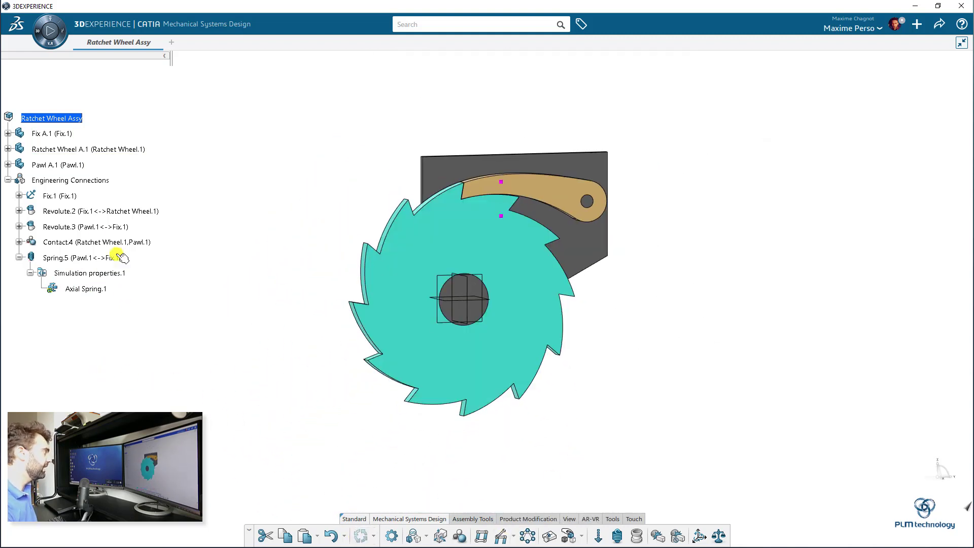
left_click(19, 257)
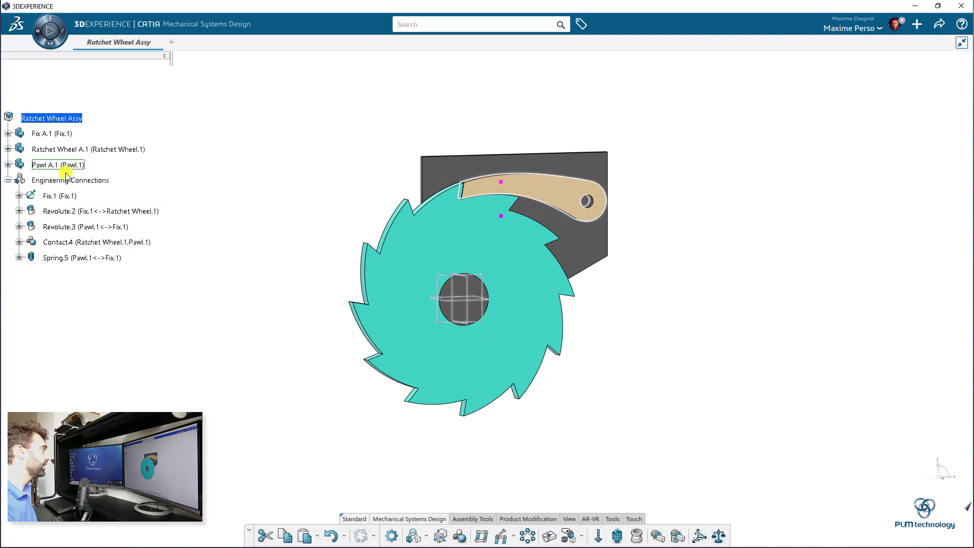
Step: Create a mechanism representation titled "Mechanism Ratchet Wheel" and expand it in the tree
left_click(484, 536)
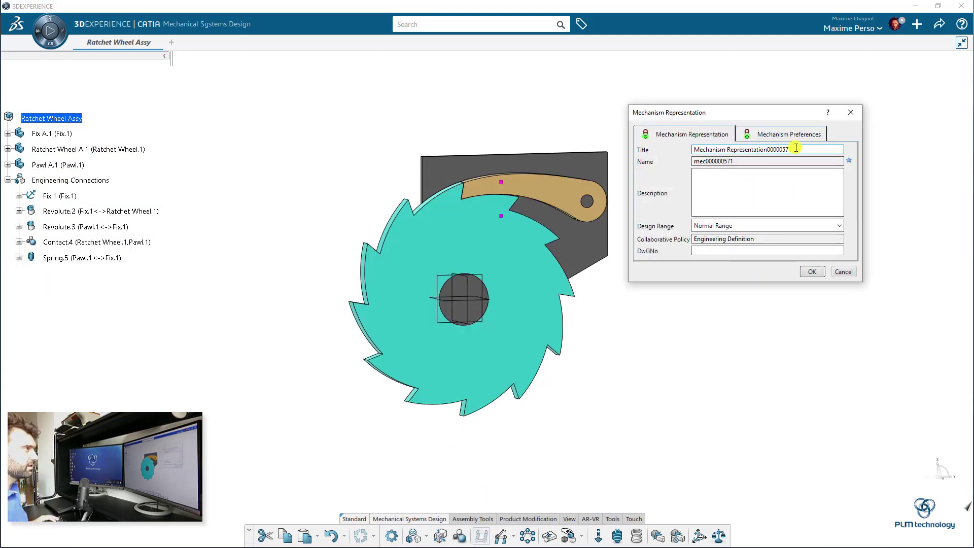
left_click_drag(790, 149, 727, 157)
type("Ratchet Wheel")
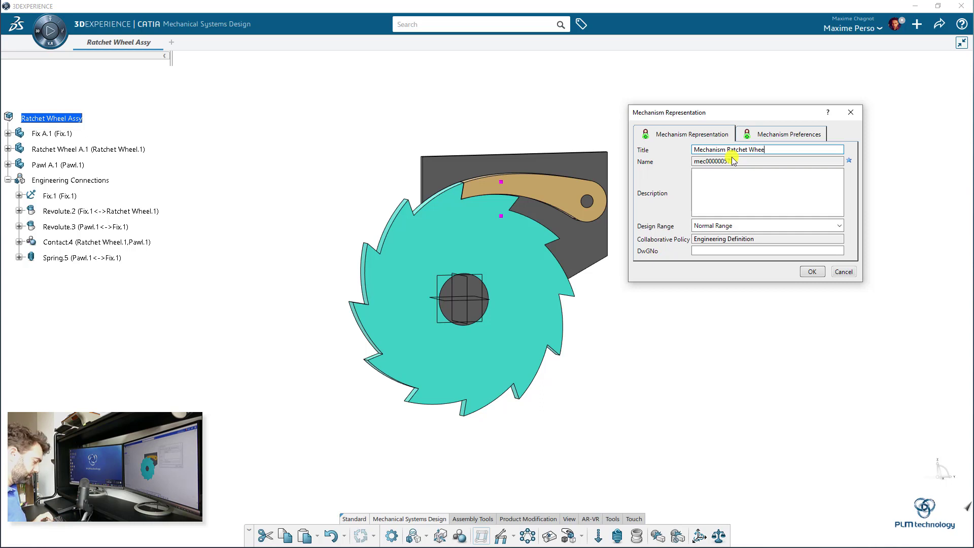
left_click(811, 271)
left_click(8, 134)
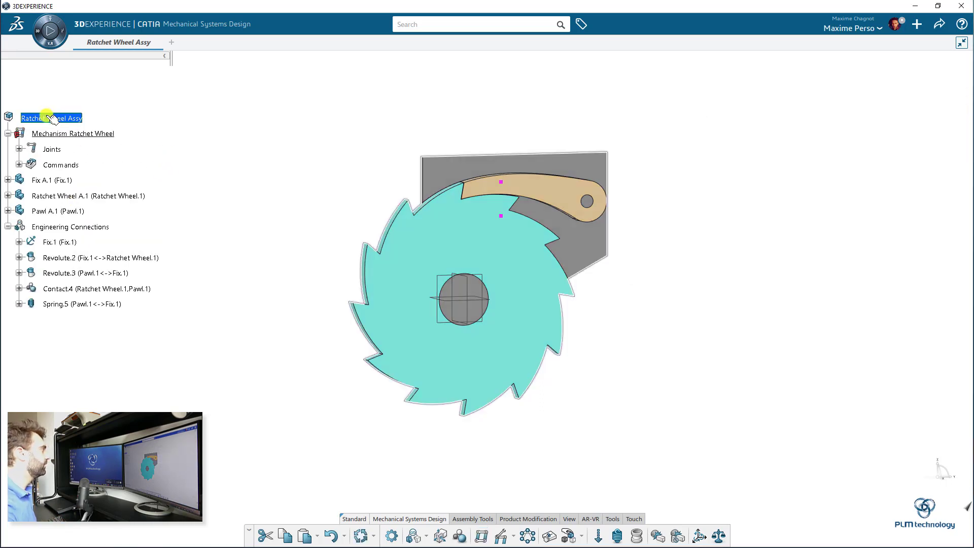
Step: Review the driving commands of Revolute.2 and Revolute.3 in the Mechanism Manager, accept them, and update the assembly
left_click(494, 539)
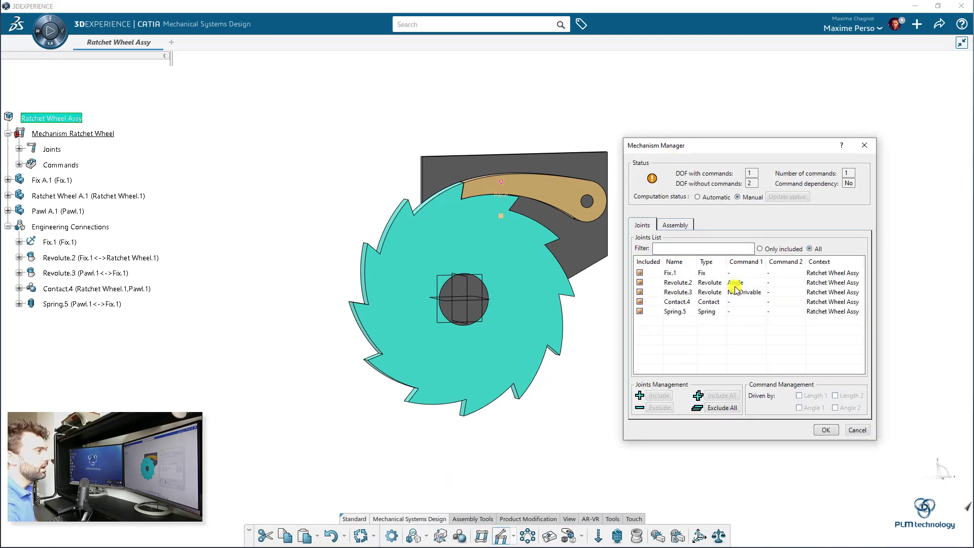
left_click(715, 283)
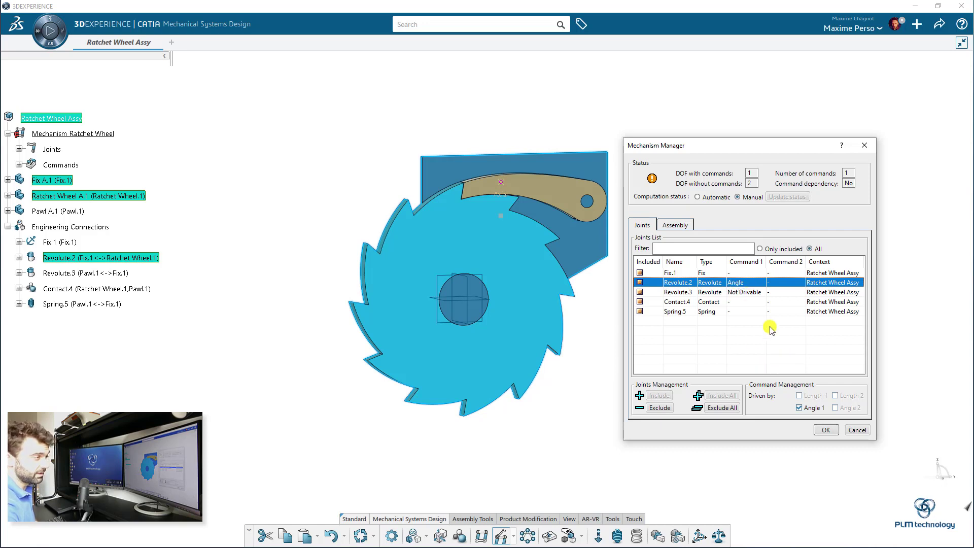
left_click(744, 292)
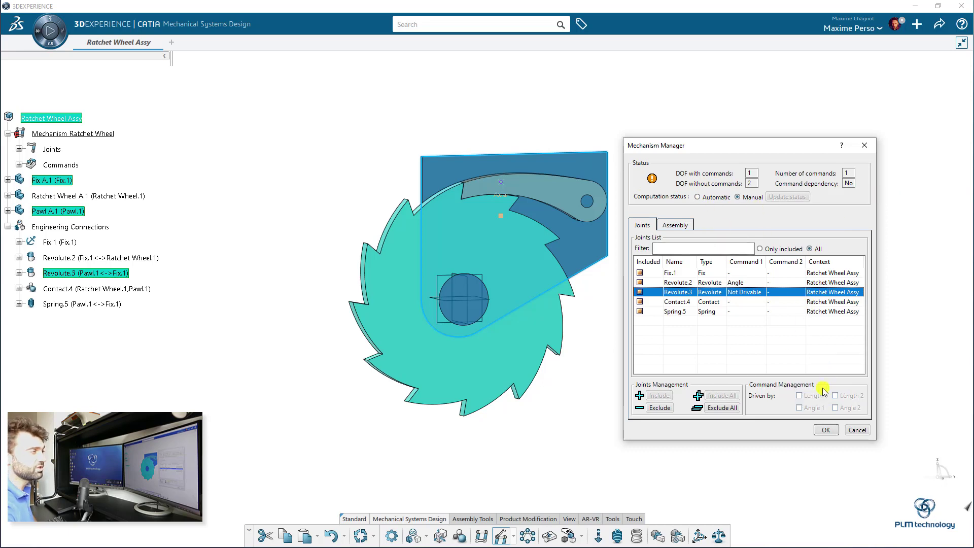
left_click(826, 430)
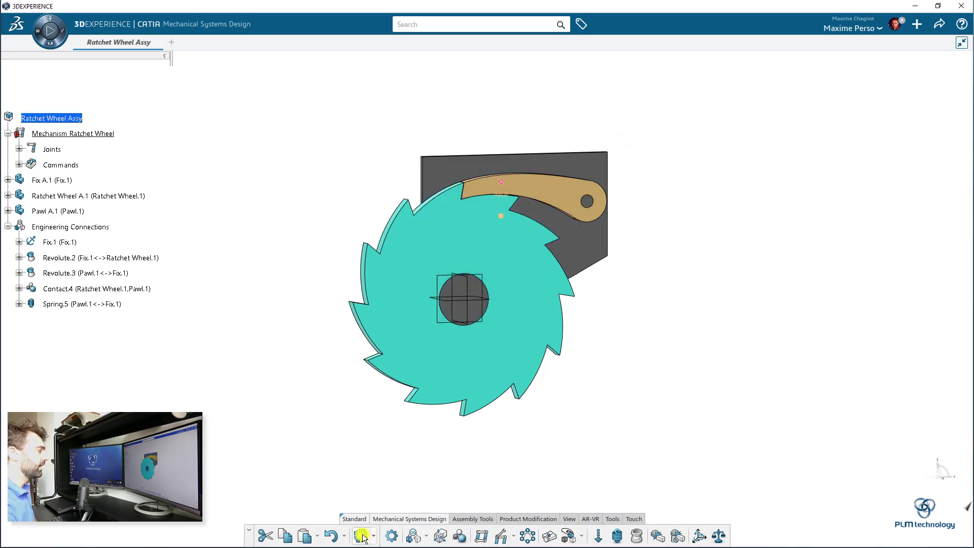
left_click(362, 536)
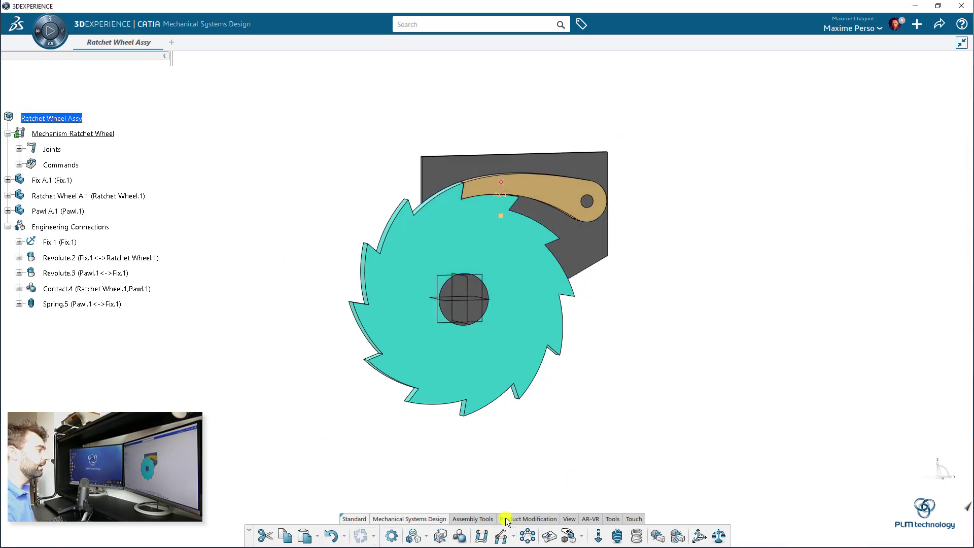
Step: Switch to Mechanical Systems Experience by creating a kinematics simulation titled "Ratchet Wheel Simulation" for the assembly
left_click(38, 28)
type("mech")
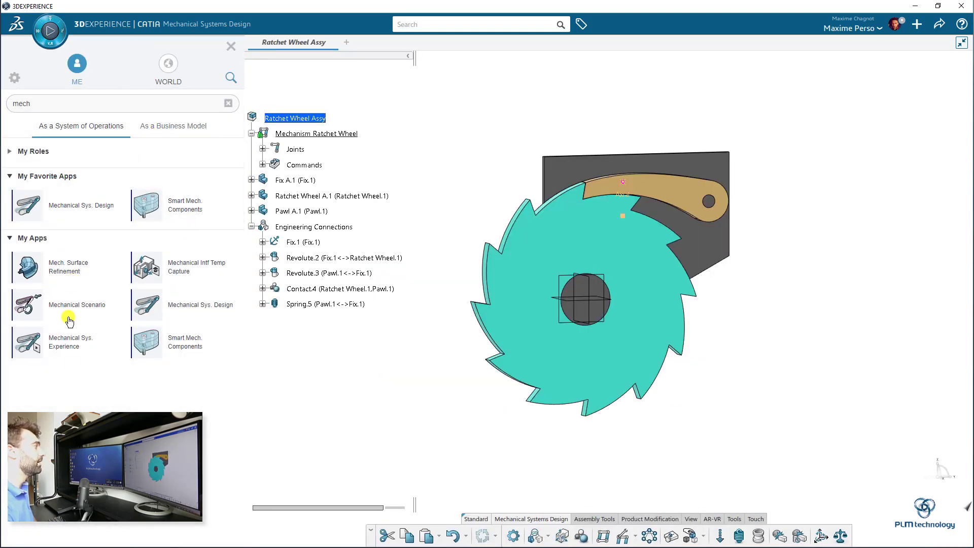
left_click(75, 349)
left_click(183, 139)
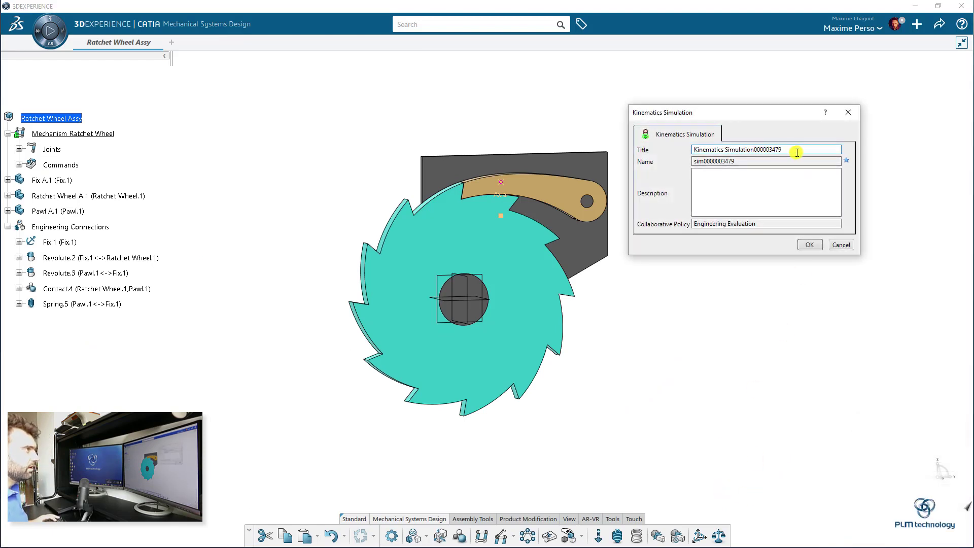
left_click_drag(784, 149, 754, 153)
key("BackSpace")
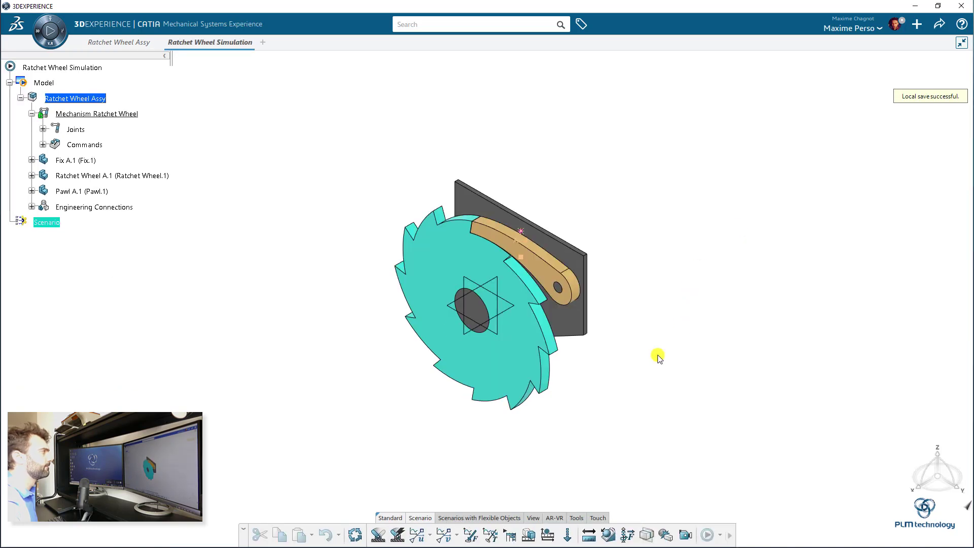
Step: Add a velocity motor excitation supported by Command.1 of the Revolute.2 joint
middle_click_drag(139, 330, 387, 272)
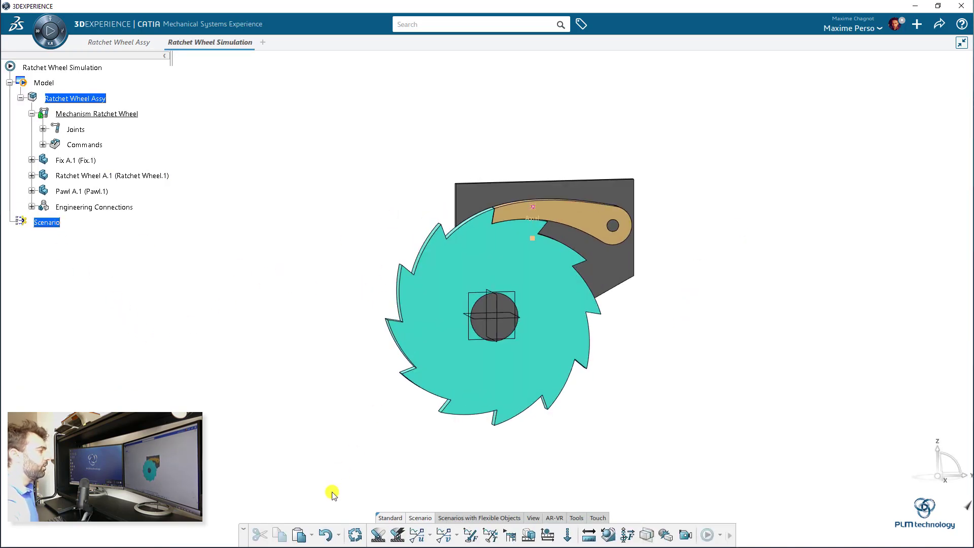
middle_click_drag(469, 441, 414, 397)
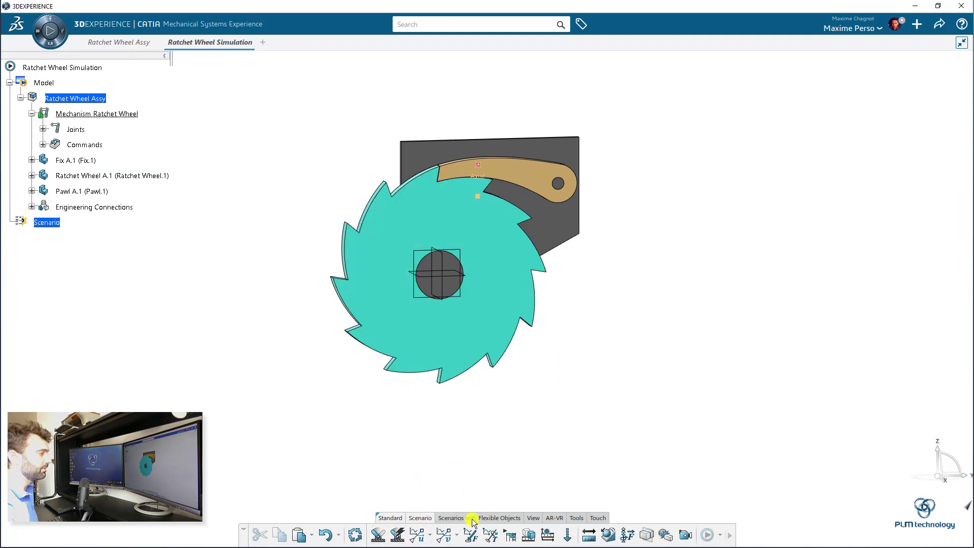
left_click(459, 536)
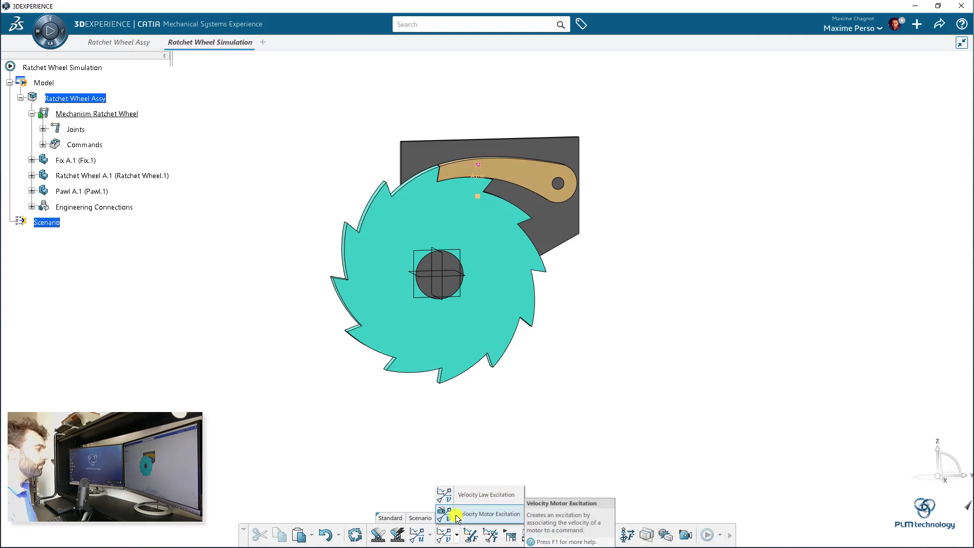
left_click(457, 514)
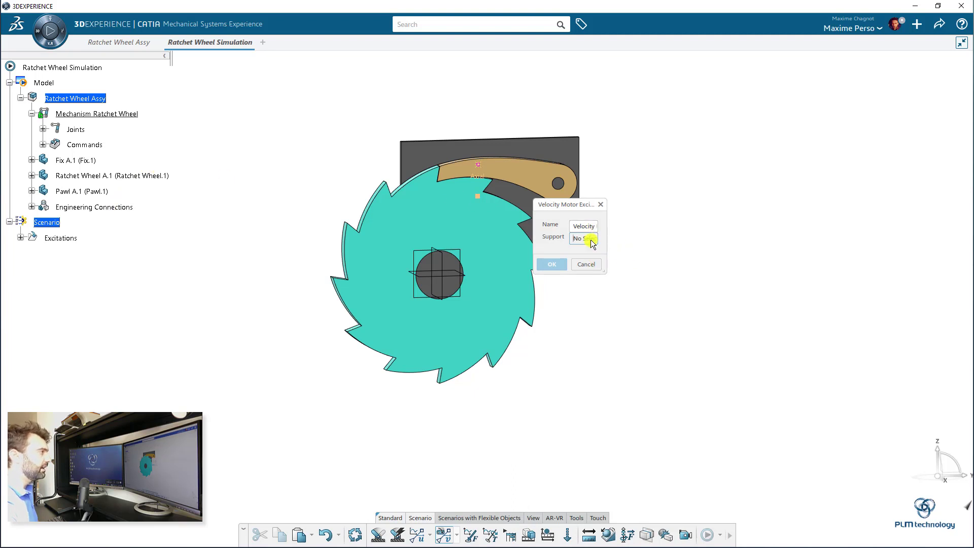
left_click(42, 144)
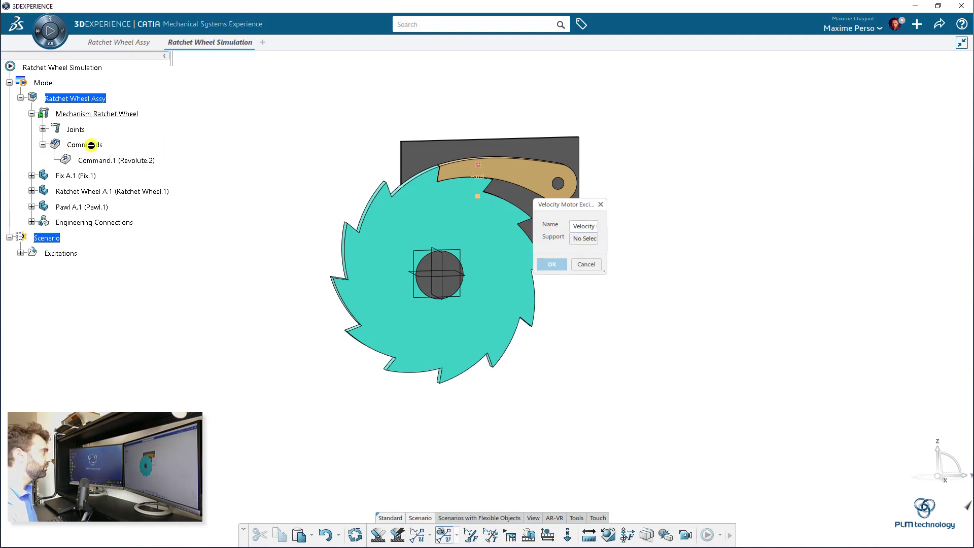
left_click(107, 162)
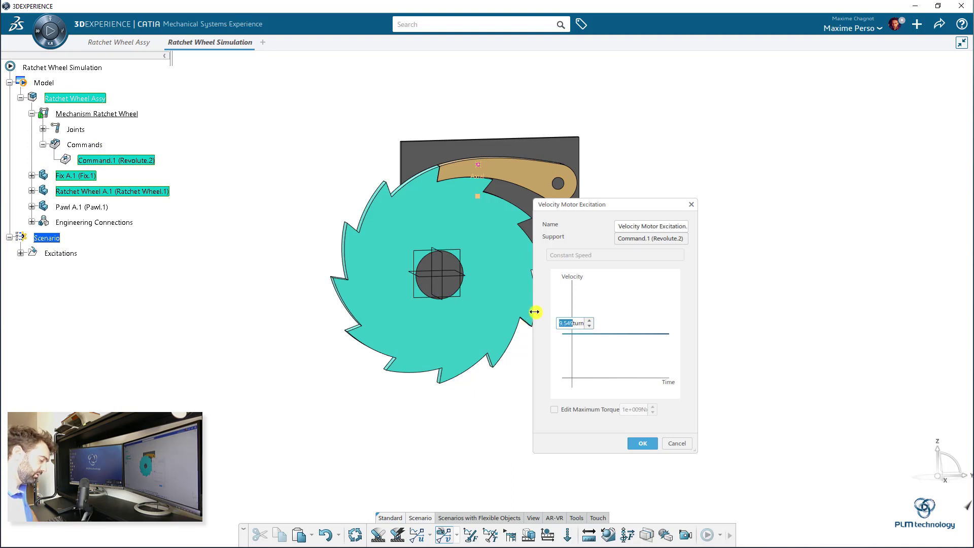
left_click(650, 446)
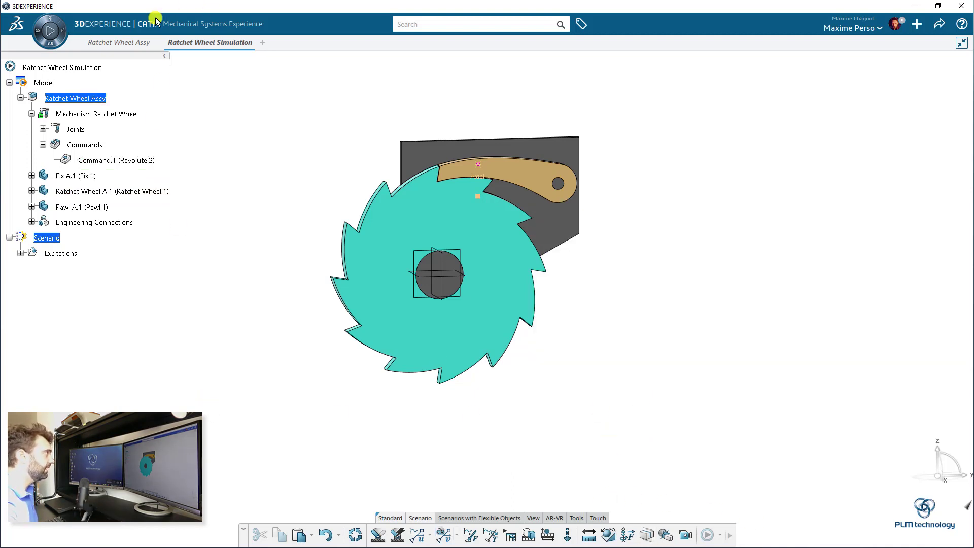
Step: Return to Ratchet Wheel Assy and check the materials applied to the Fix and Ratchet Wheel parts, collapsing their branches again
left_click(129, 41)
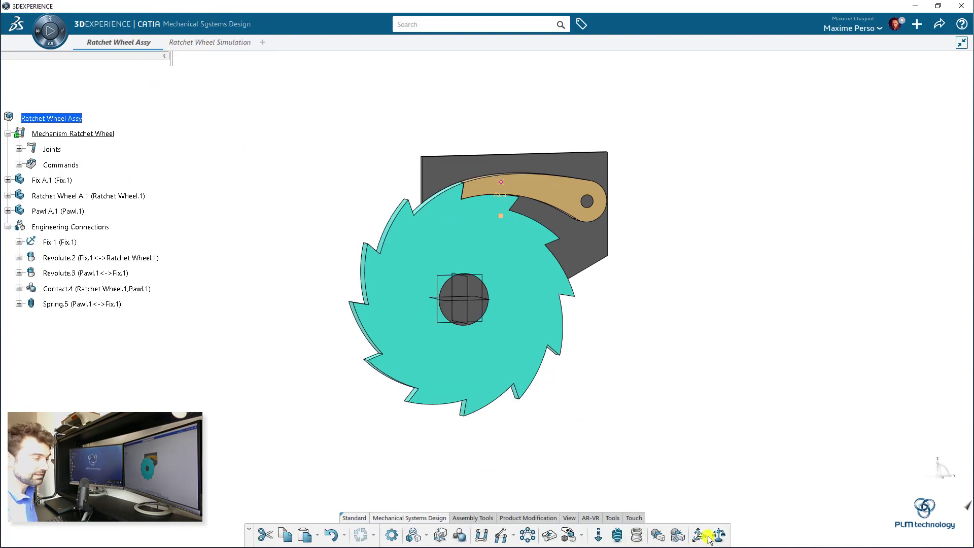
left_click(9, 180)
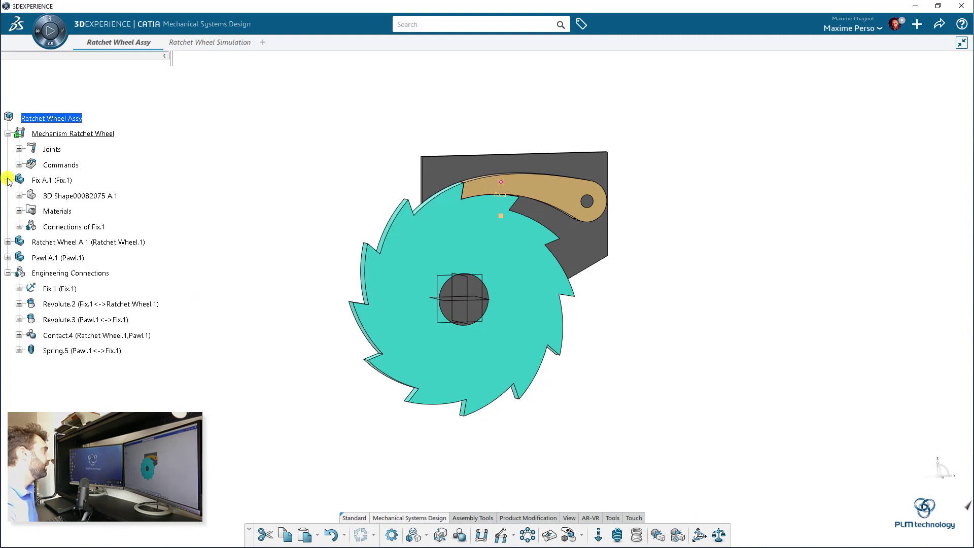
left_click(19, 211)
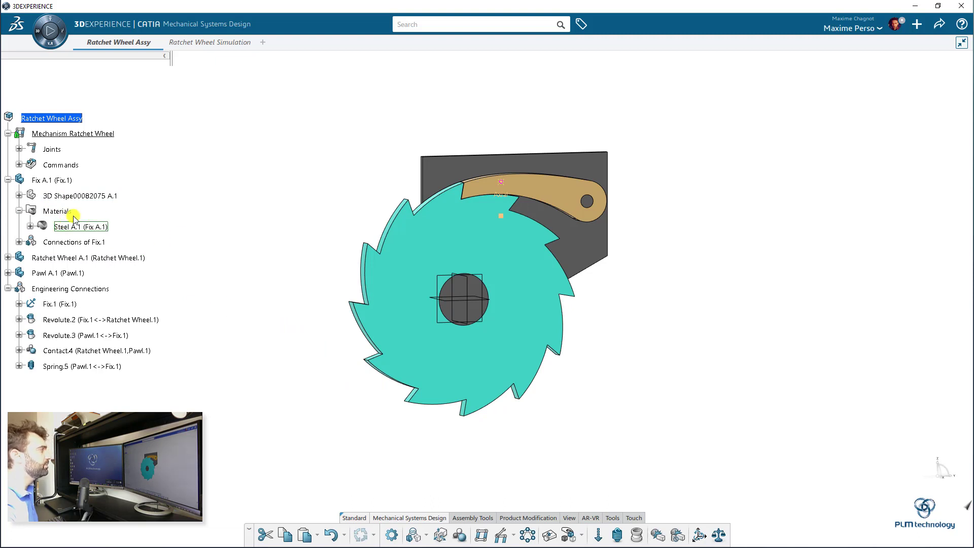
left_click(8, 258)
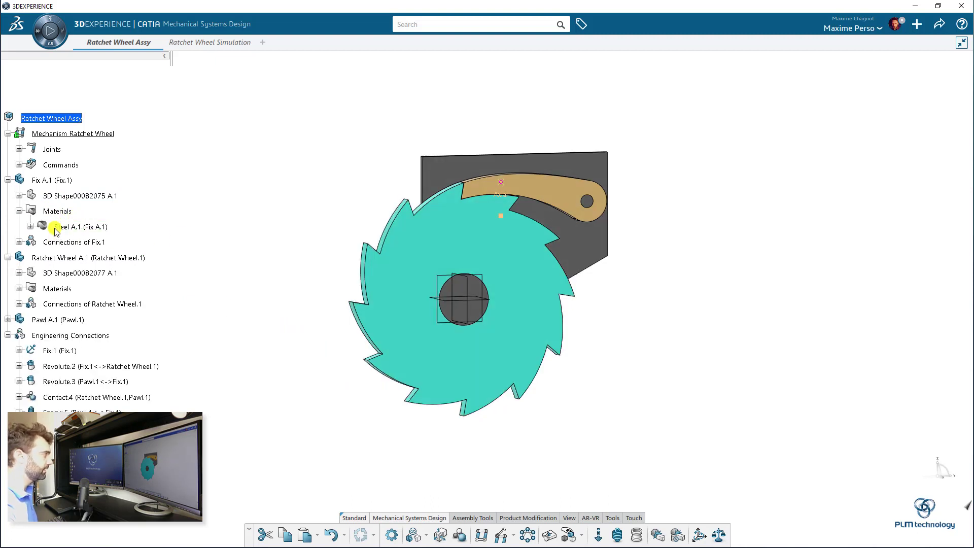
left_click(19, 288)
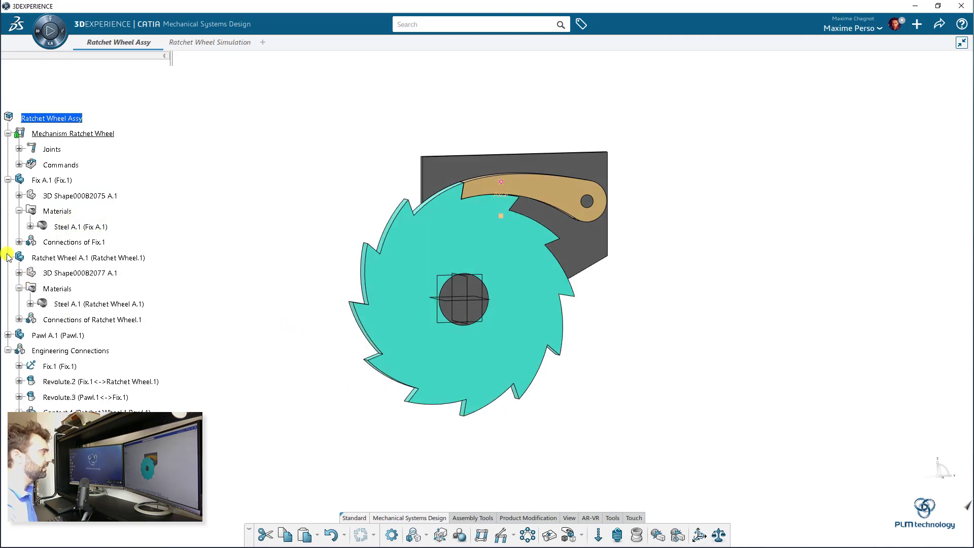
left_click(7, 258)
left_click(8, 180)
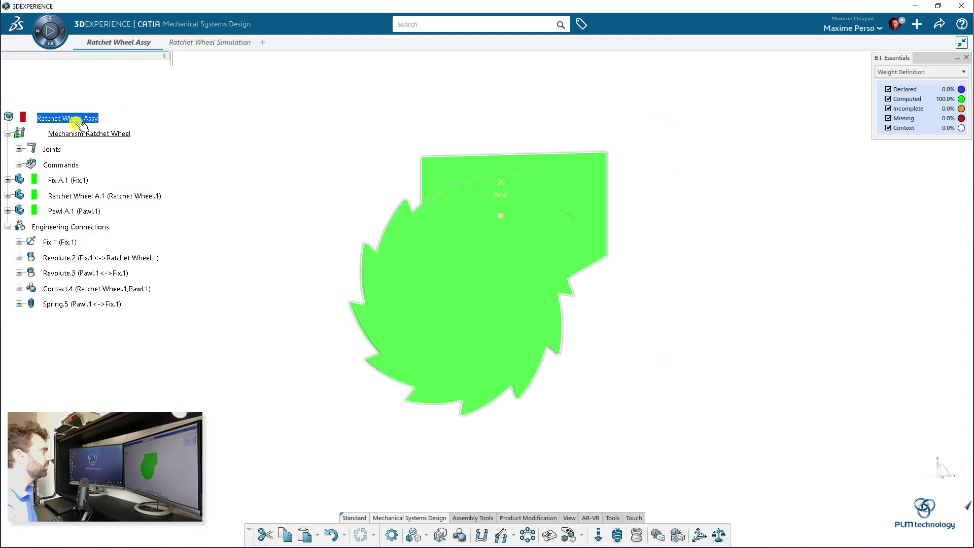
Step: Compute and update the weight and inertia of Ratchet Wheel Assy from its child parts, and leave the weight definition display
mouse_move(543, 257)
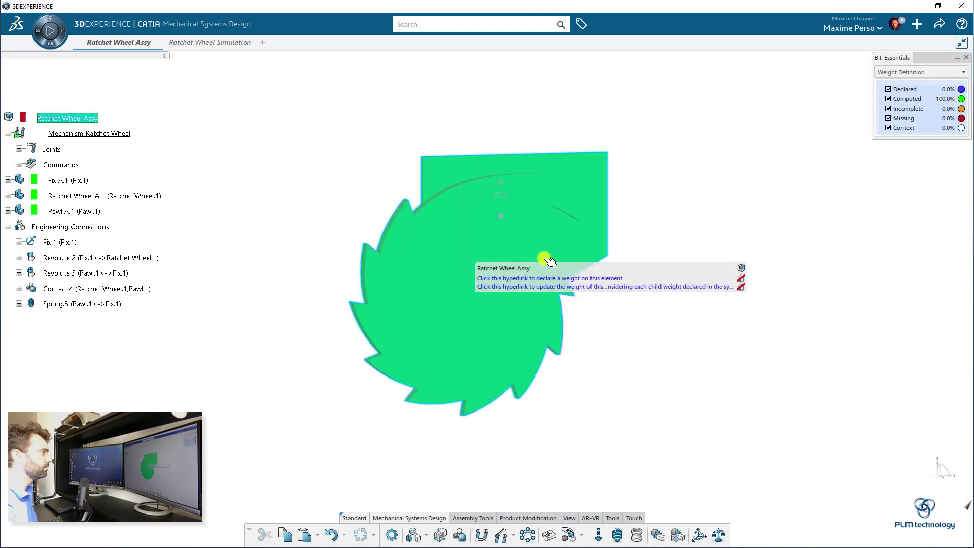
left_click(518, 288)
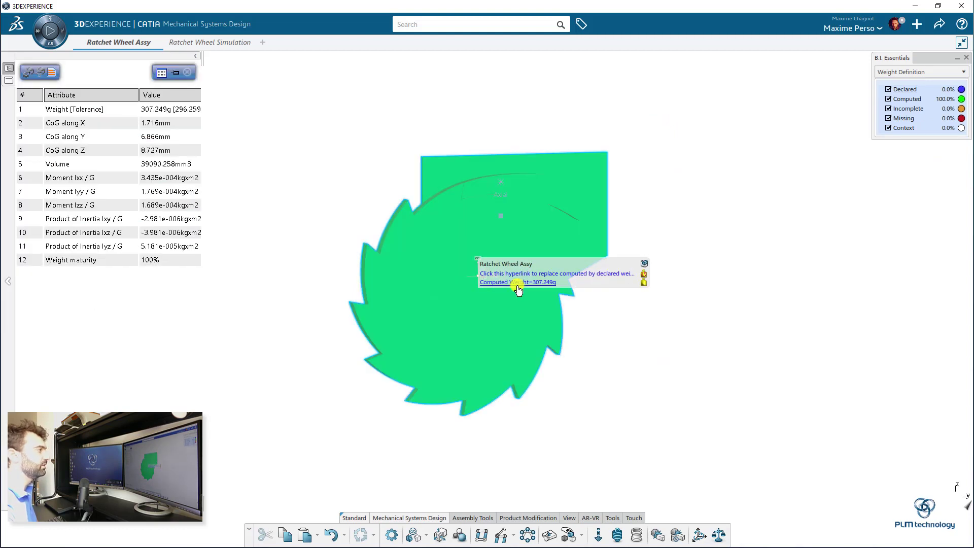
left_click(32, 74)
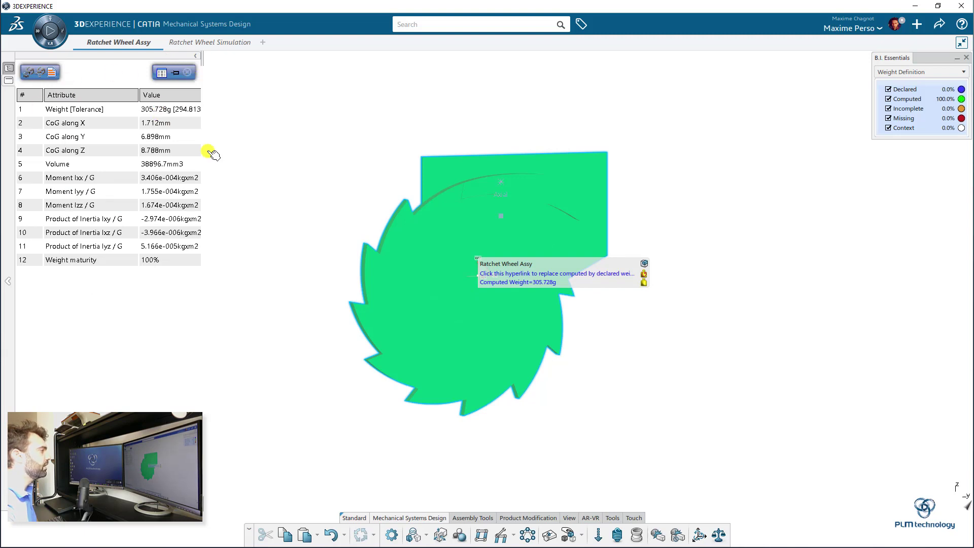
left_click(188, 72)
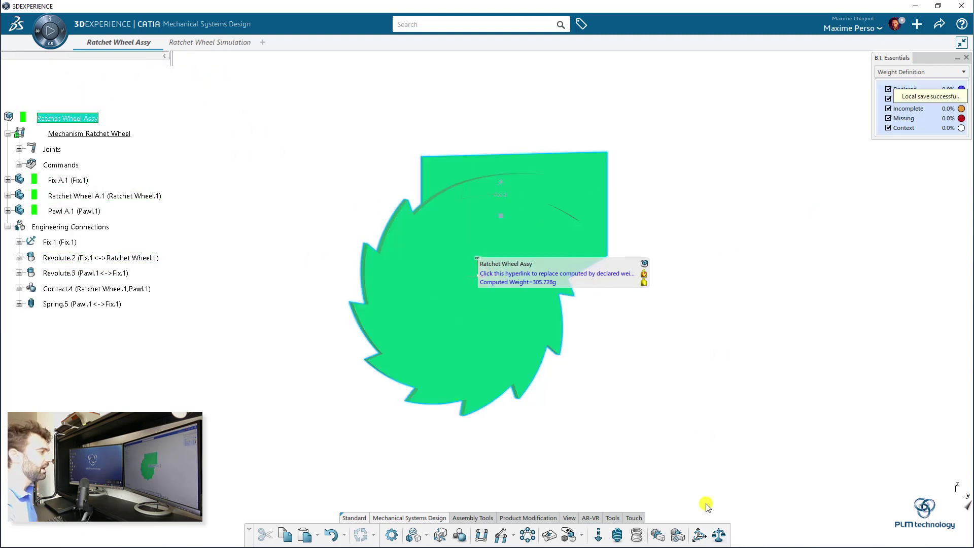
left_click(726, 536)
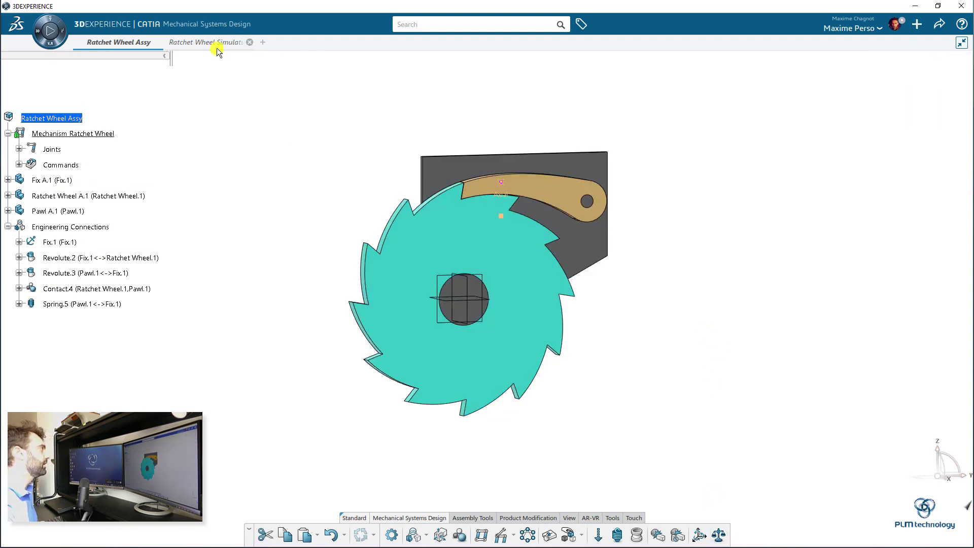
Step: Create a dynamics scenario in Ratchet Wheel Simulation for Mechanism Ratchet Wheel and reference the velocity motor excitation in it
left_click(206, 42)
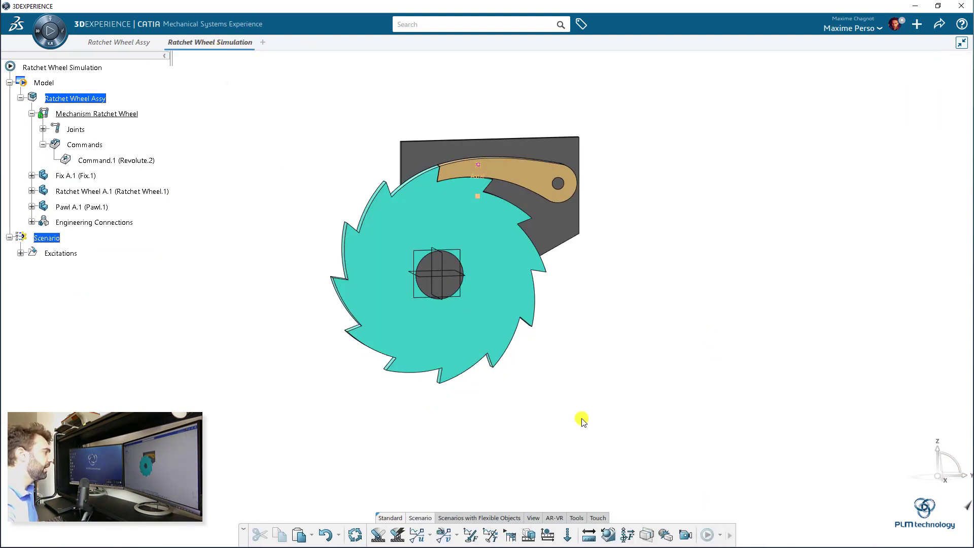
left_click(23, 65)
left_click(553, 468)
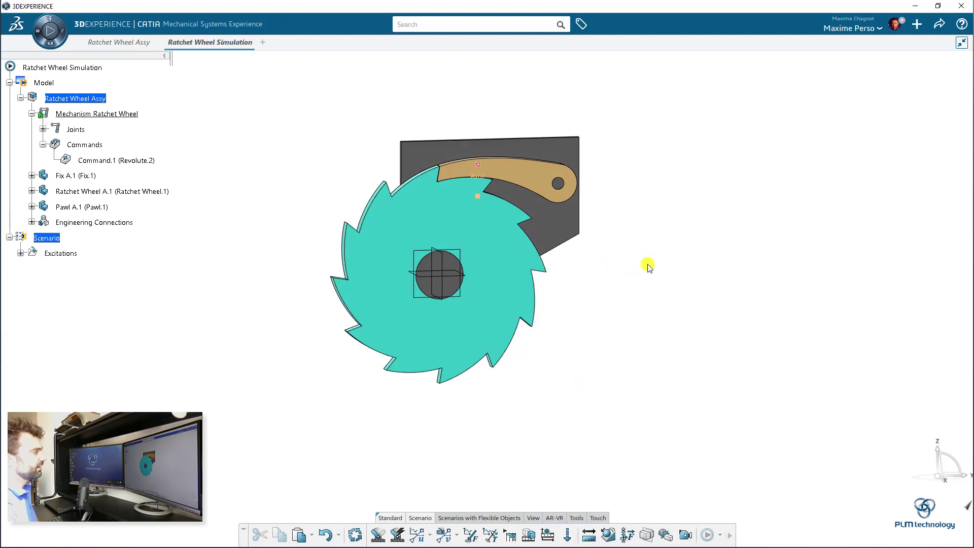
middle_click_drag(738, 242, 522, 190)
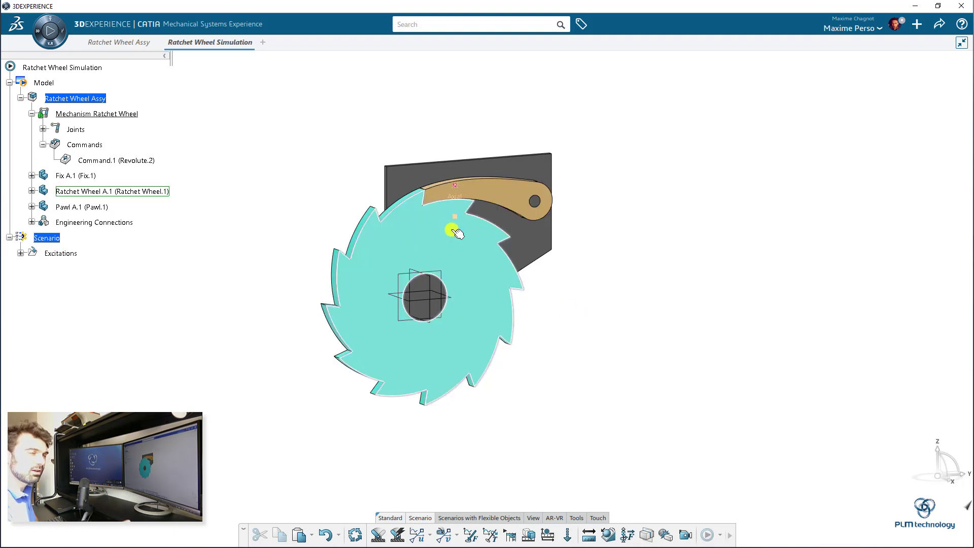
left_click(21, 253)
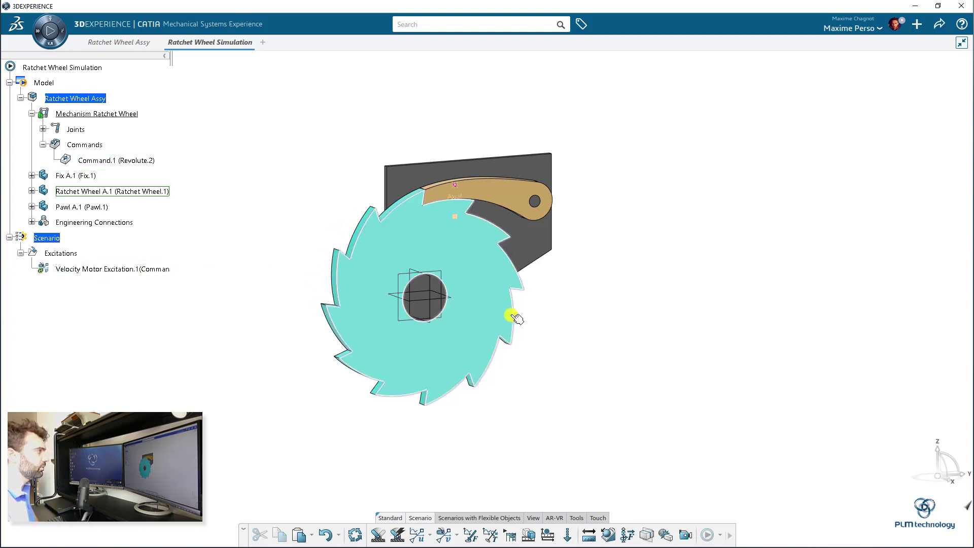
left_click(397, 539)
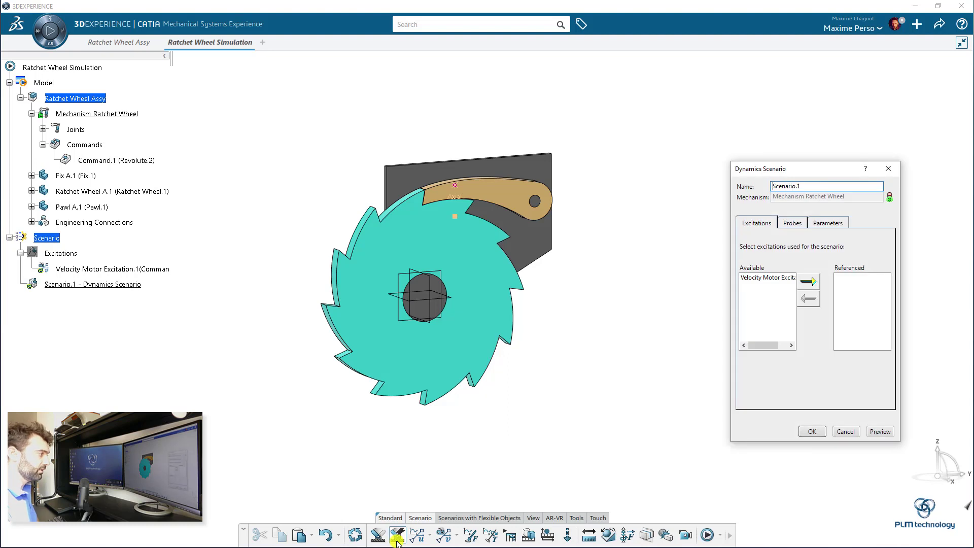
left_click(781, 282)
left_click(807, 281)
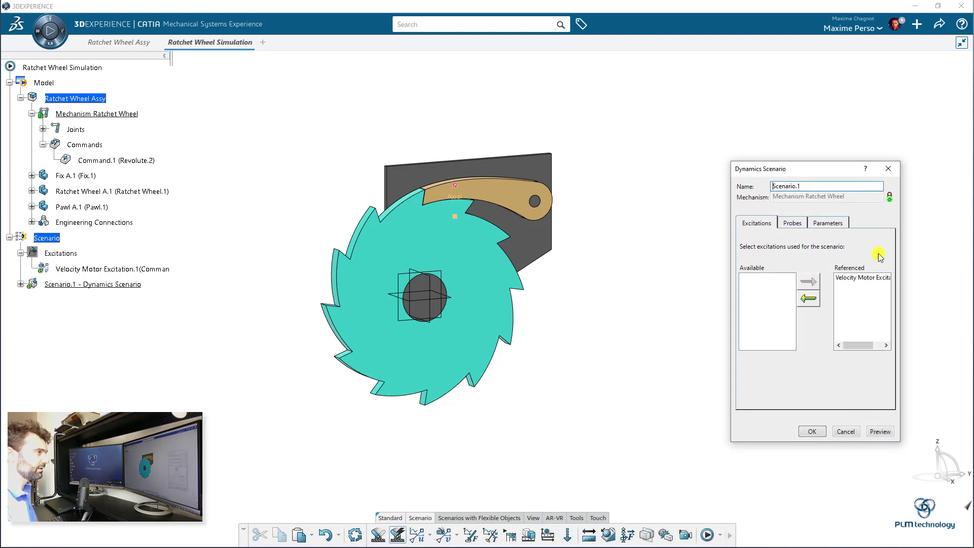
Step: Set the dynamics scenario's end time to 1 s and its integrator type to Symplectic Euler, and validate the scenario
left_click(834, 229)
key("Tab")
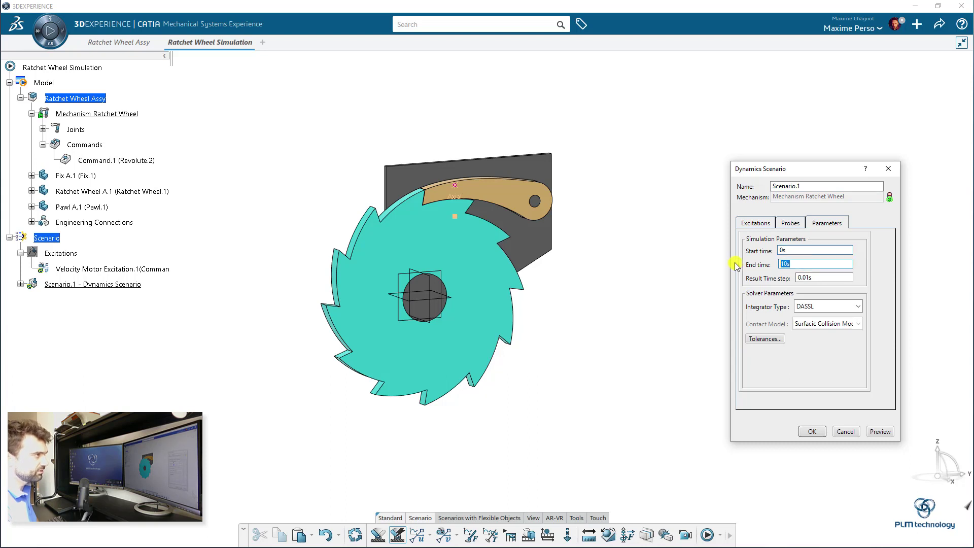
type("1")
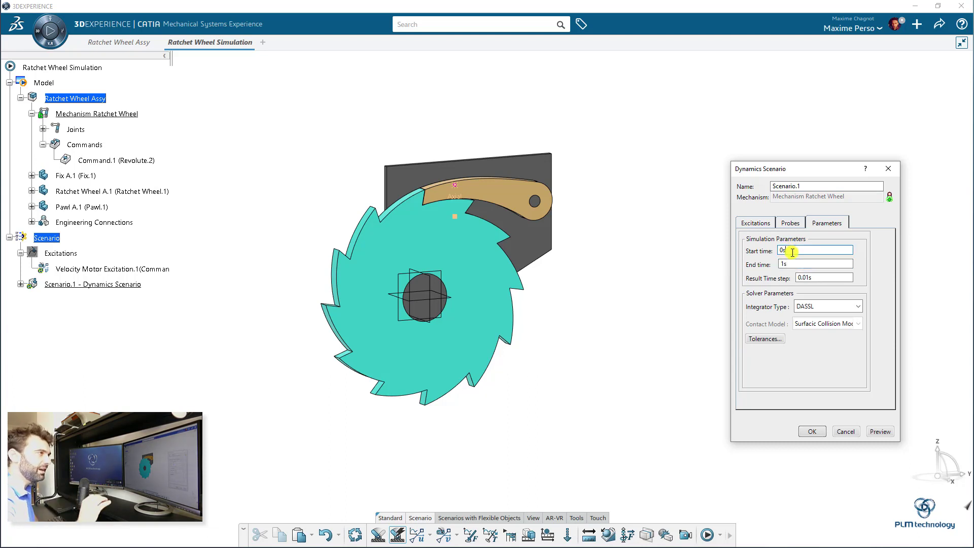
left_click(830, 310)
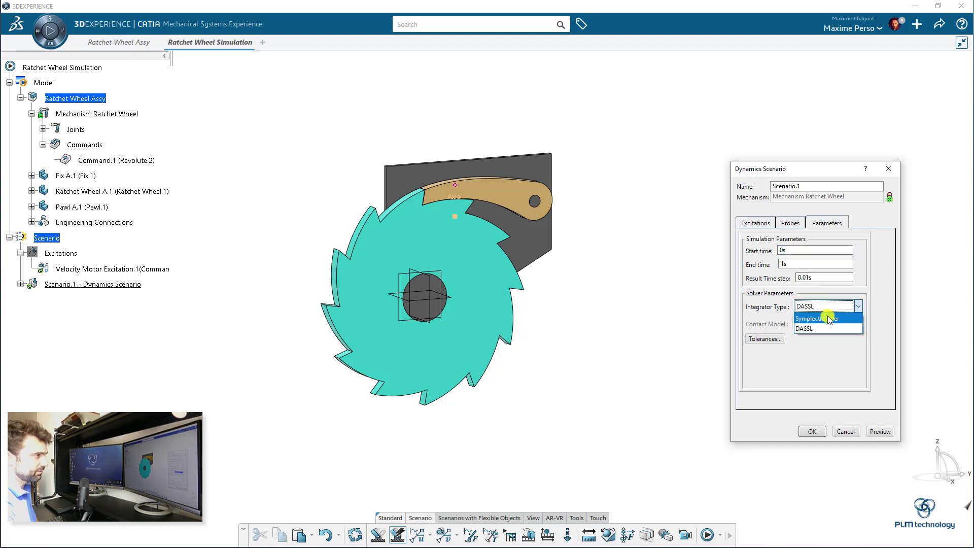
left_click(827, 318)
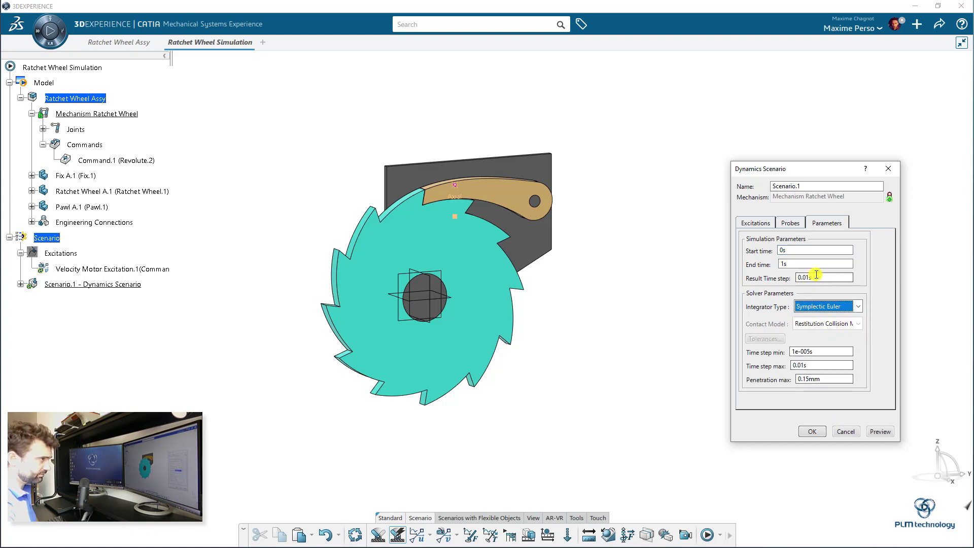
left_click(812, 431)
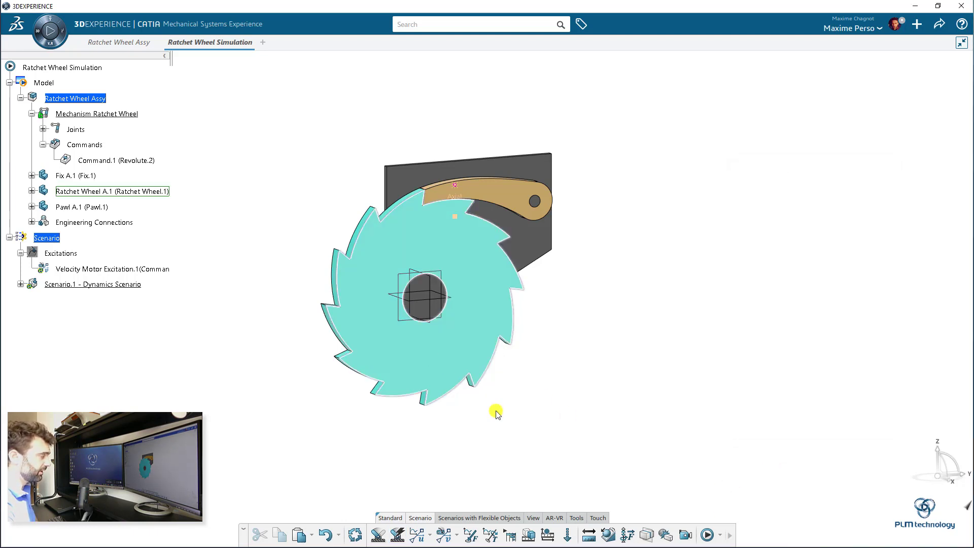
Step: Run the dynamics scenario simulation and play back Result of Scenario.1, viewing the ratchet wheel from the front
left_click(707, 535)
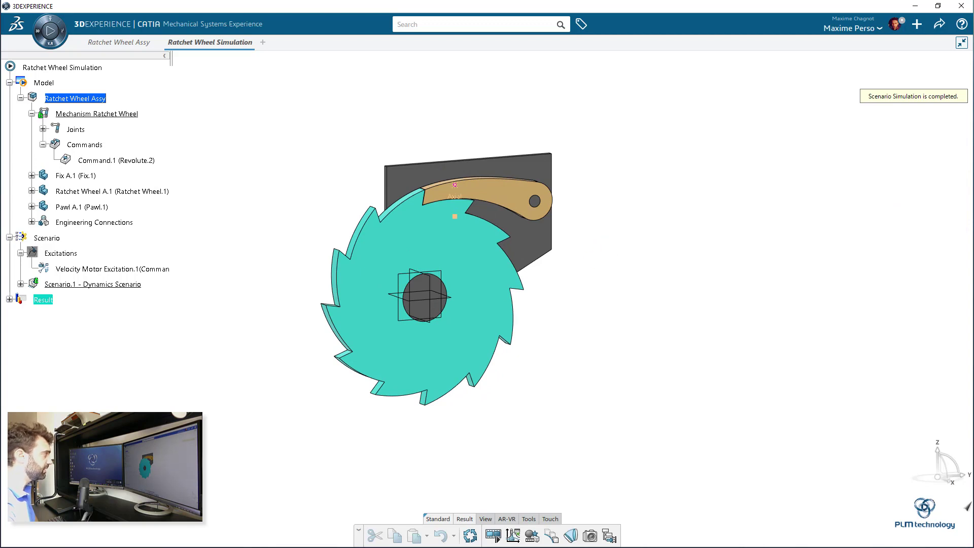
left_click(9, 300)
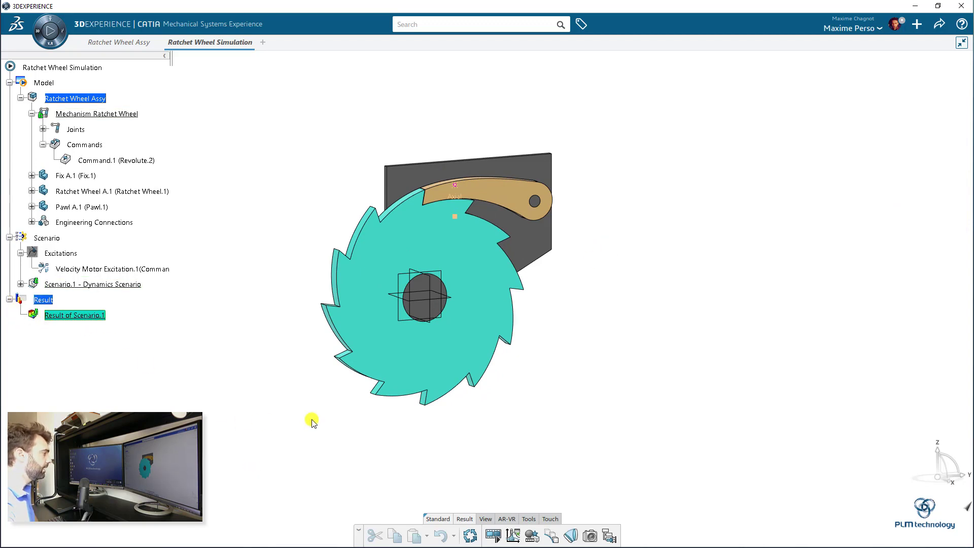
left_click(493, 535)
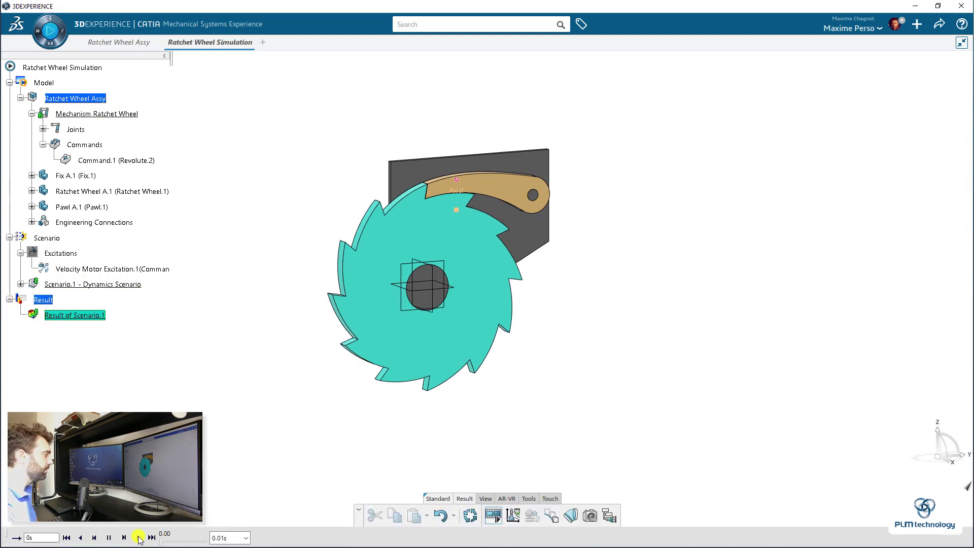
left_click(143, 539)
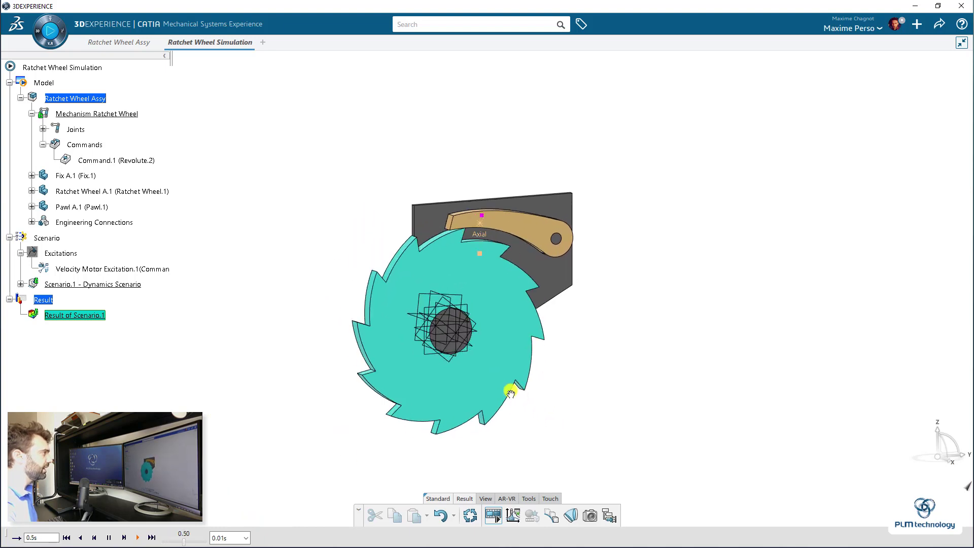
middle_click_drag(293, 370, 49, 401)
middle_click_drag(556, 395, 607, 341)
mouse_move(716, 320)
middle_mouse_down()
mouse_move(681, 328)
mouse_move(702, 341)
mouse_move(713, 315)
middle_mouse_up()
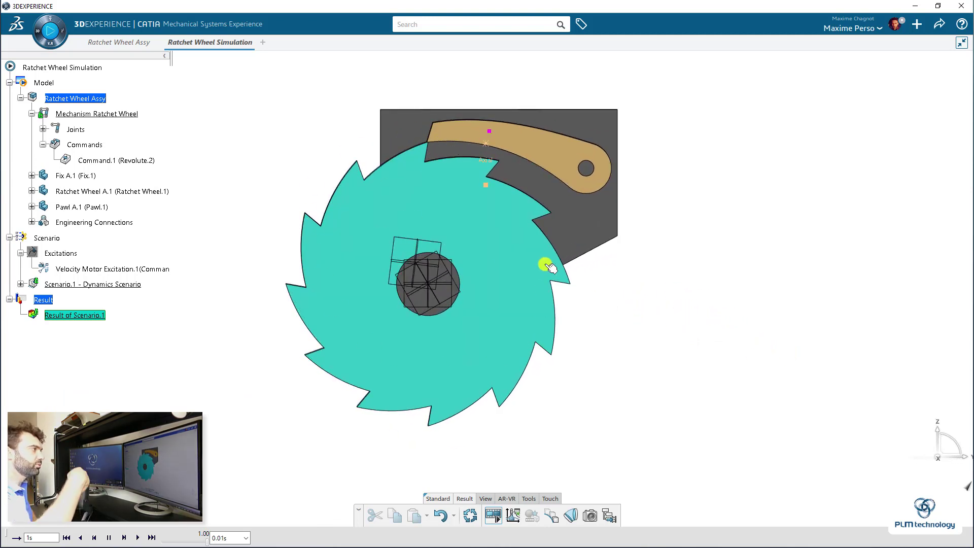
Step: Rewind the simulation result to 0 s and replay the ratchet wheel and pawl motion
middle_click_drag(418, 224, 439, 254)
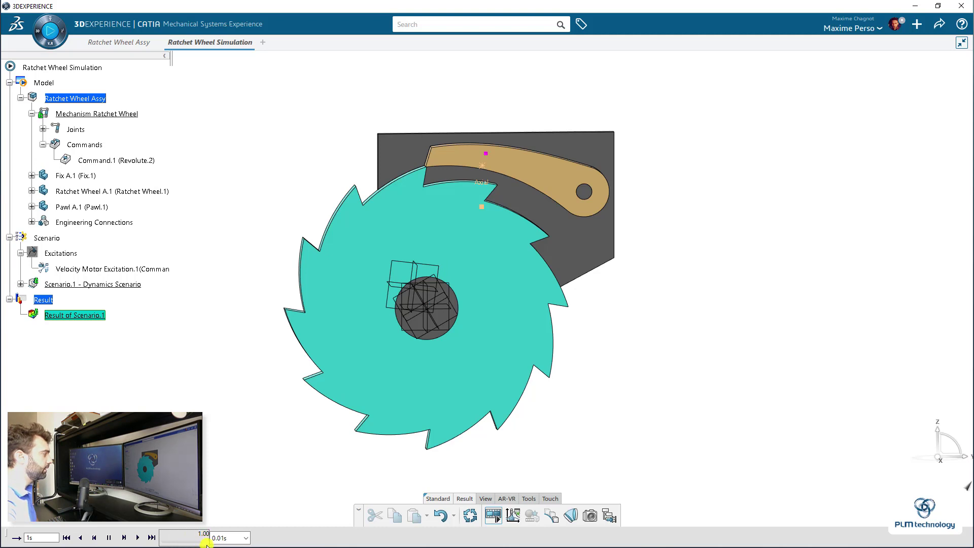
left_click_drag(206, 542, 150, 542)
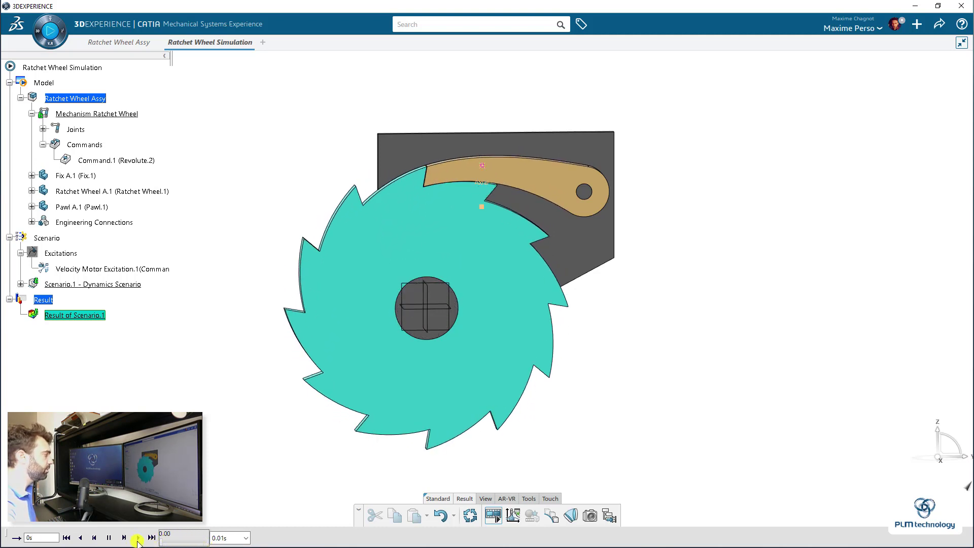
left_click(137, 538)
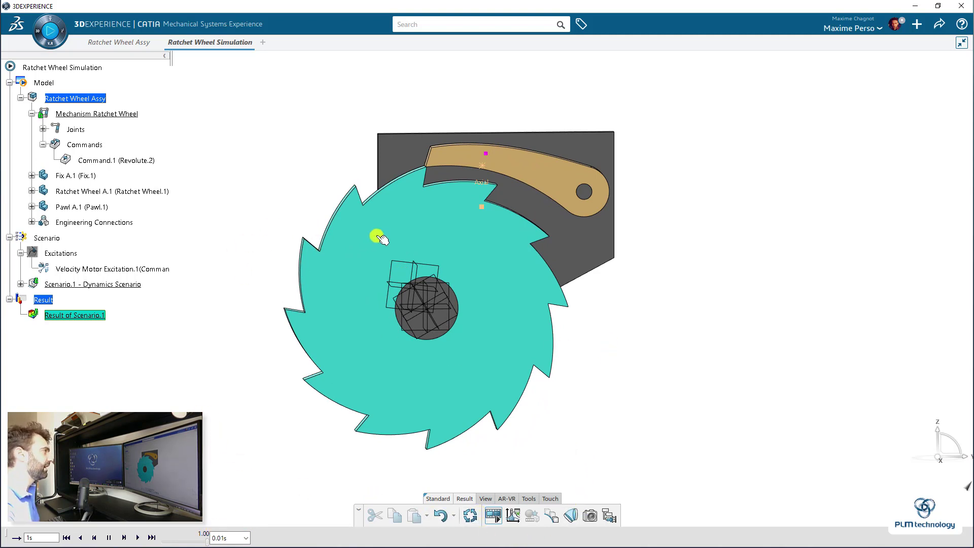
Step: Examine the spring attachment pins behind the fixed plate and the pawl's position at the end of the motion, and leave the result playback
middle_click_drag(379, 238, 668, 263)
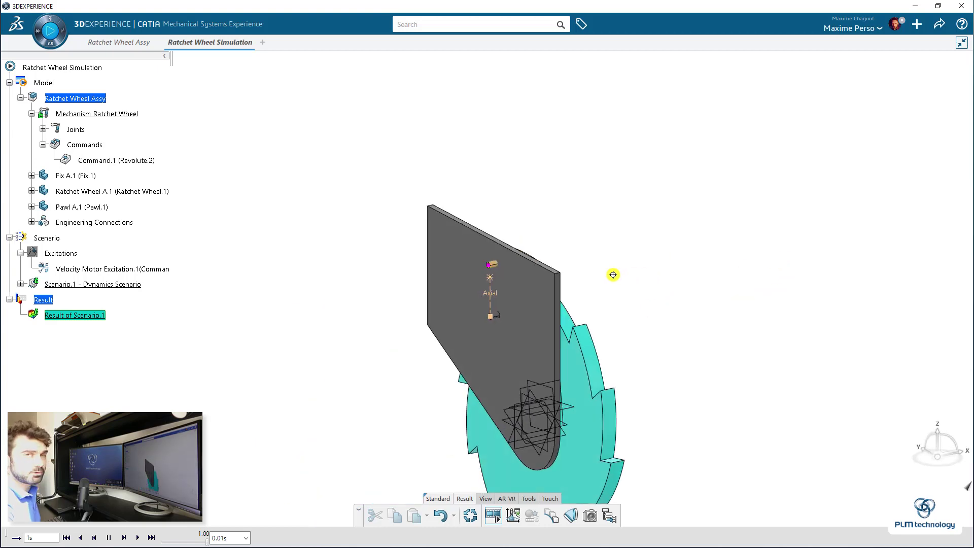
scroll(580, 267, "up", 5)
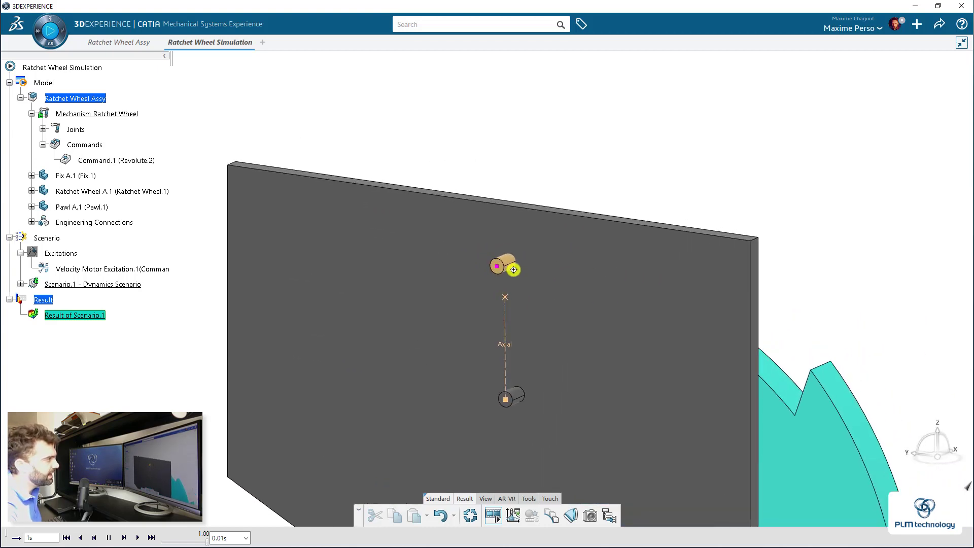
middle_click_drag(670, 303, 435, 188)
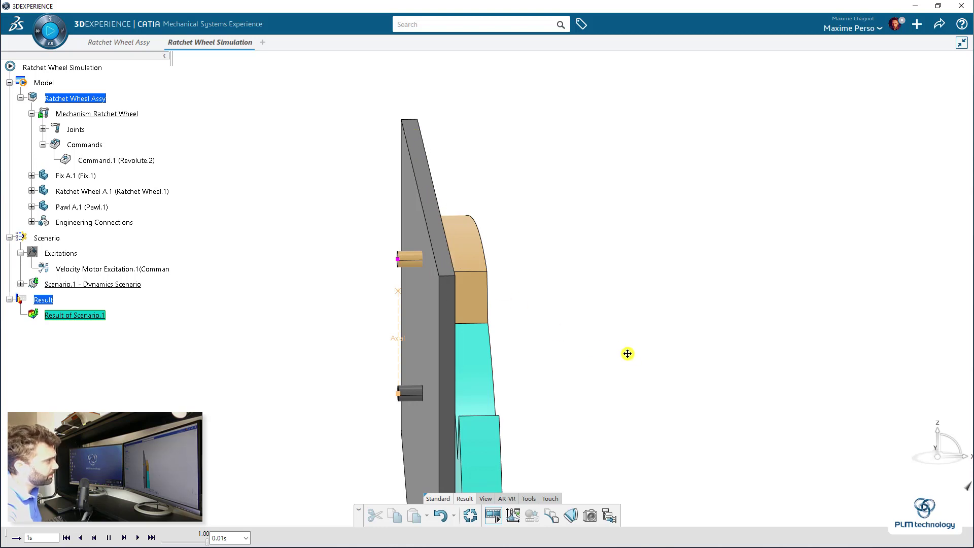
middle_click_drag(628, 353, 693, 284)
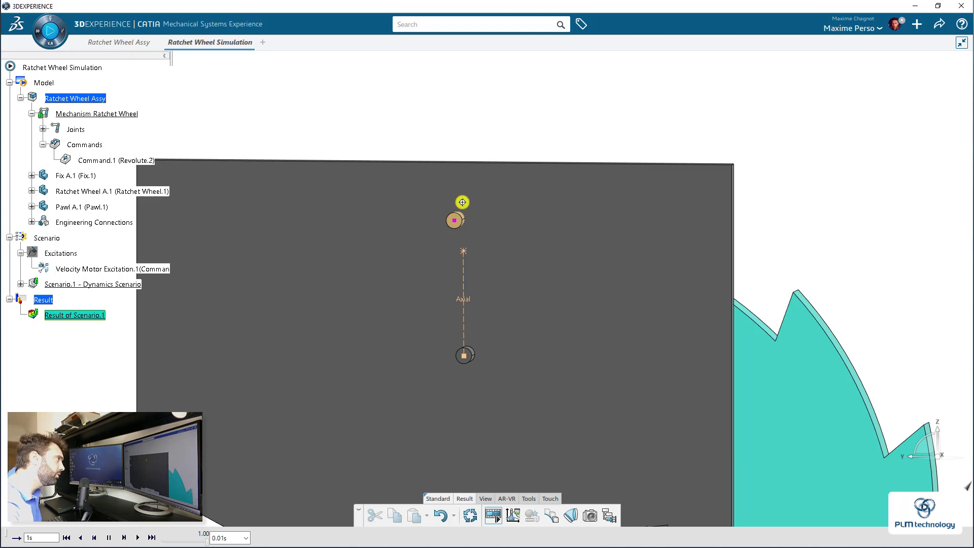
middle_click_drag(646, 198, 669, 335)
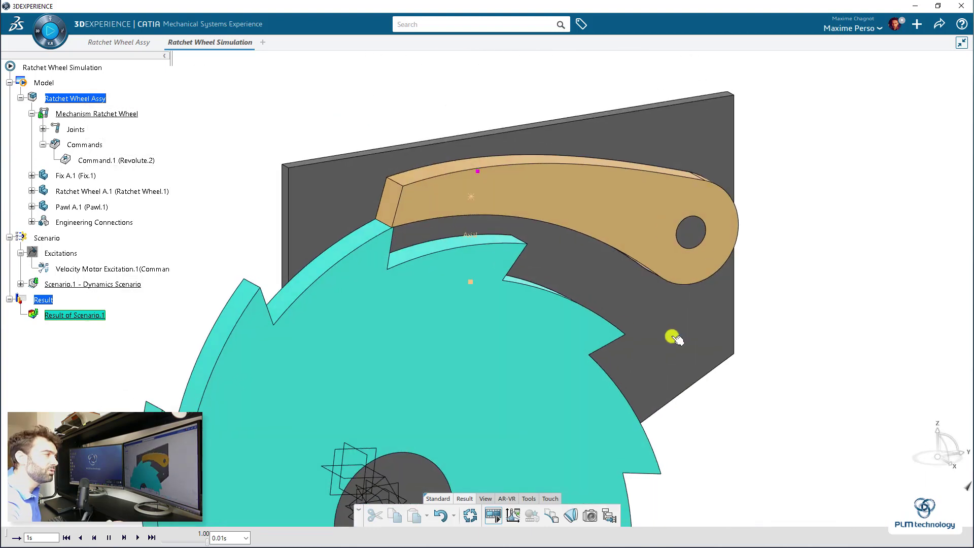
middle_click_drag(491, 163, 578, 200)
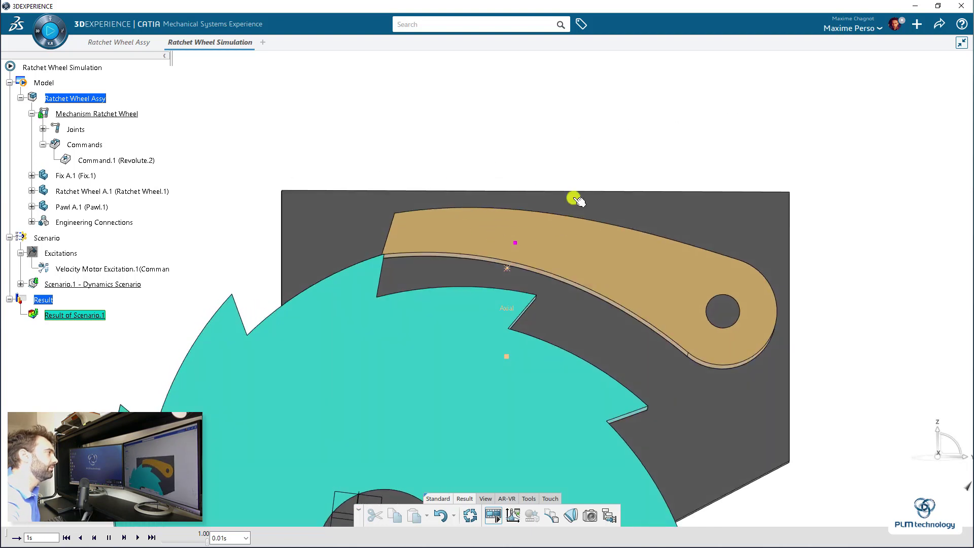
middle_click_drag(716, 396, 741, 450)
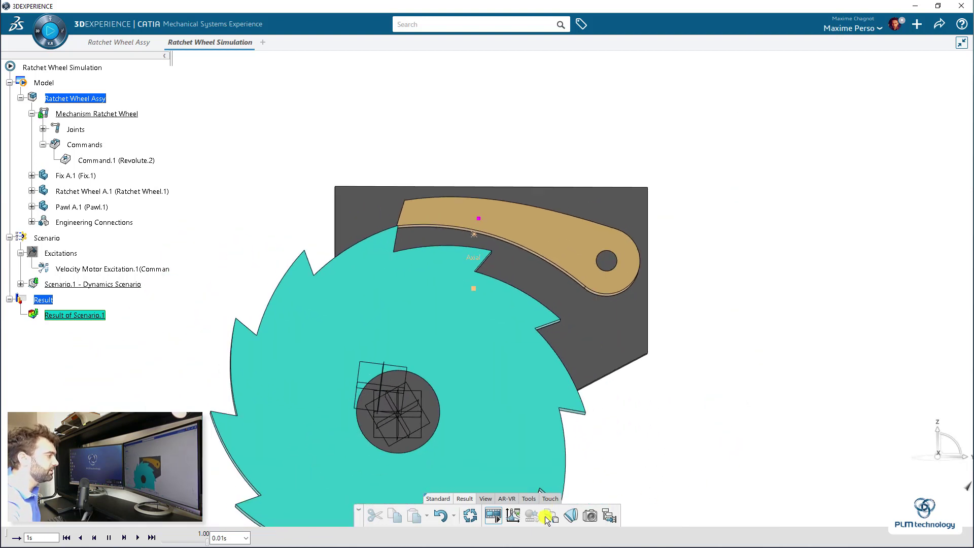
left_click(481, 518)
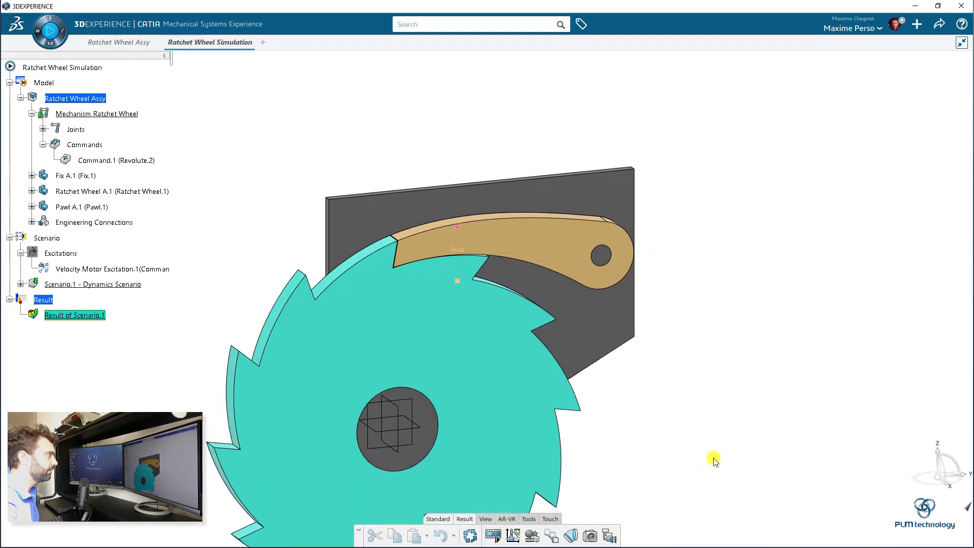
Step: Start a geometric trace of the simulation result and create its 3D Shape with the title Trace
left_click(553, 537)
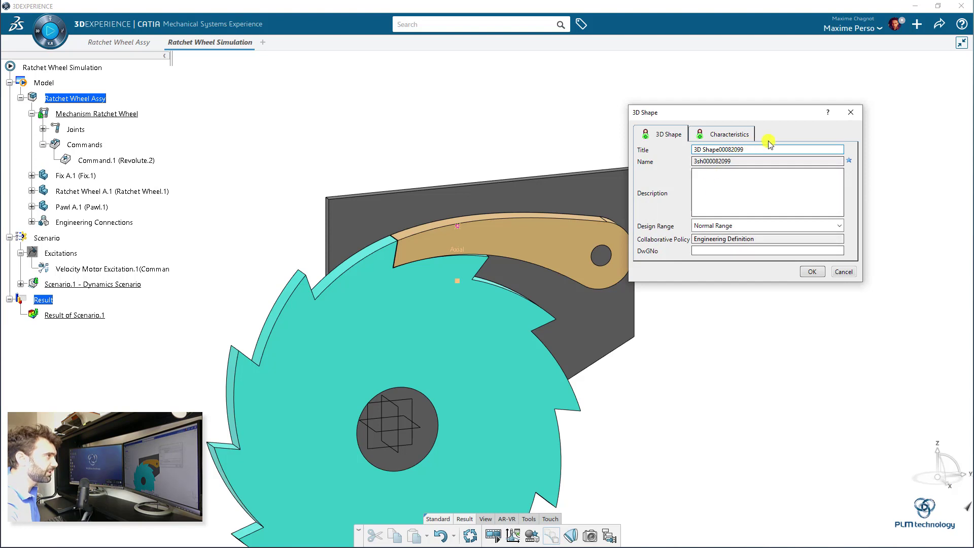
left_click_drag(754, 150, 596, 158)
type("Trace")
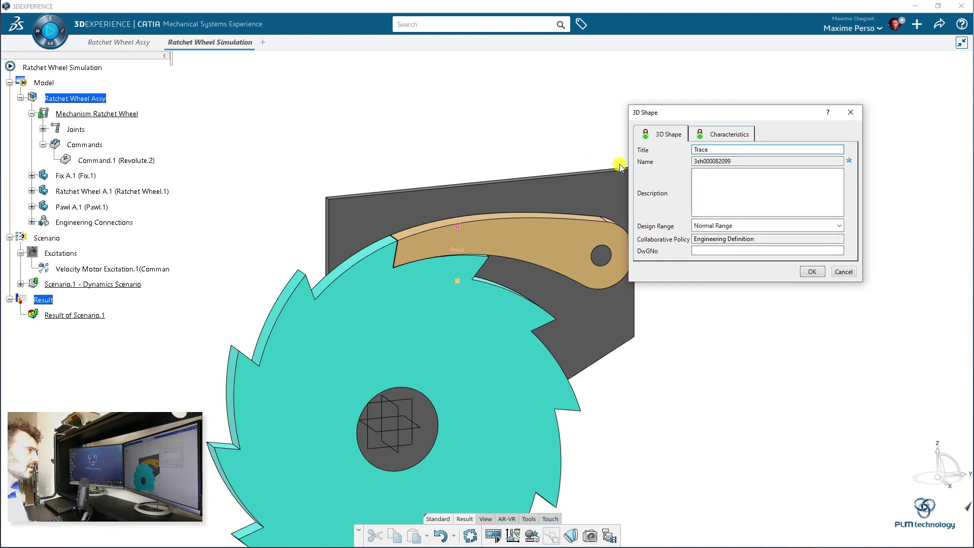
left_click(812, 273)
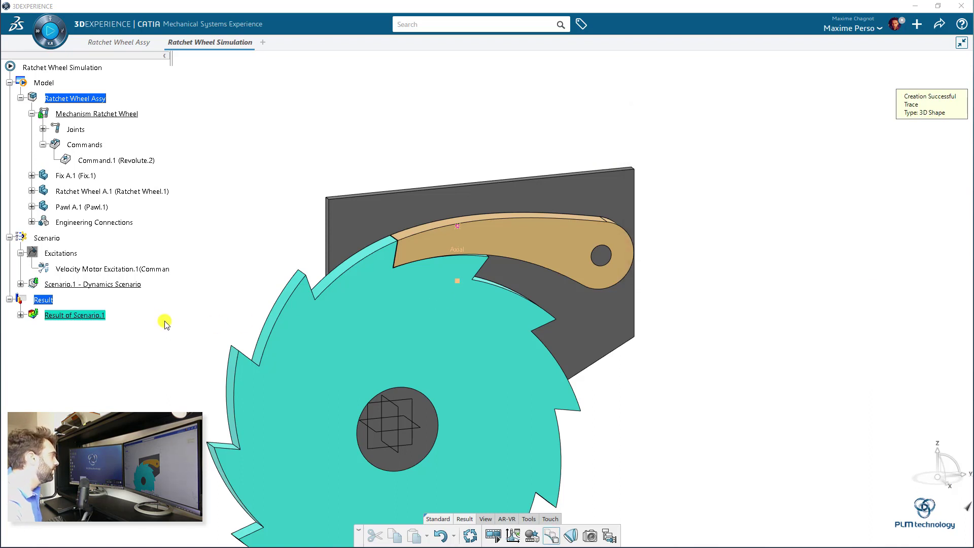
Step: Generate the geometric trace of the spring attachment point on the pawl, with Ratchet Wheel Assy as the reference product
left_click(21, 315)
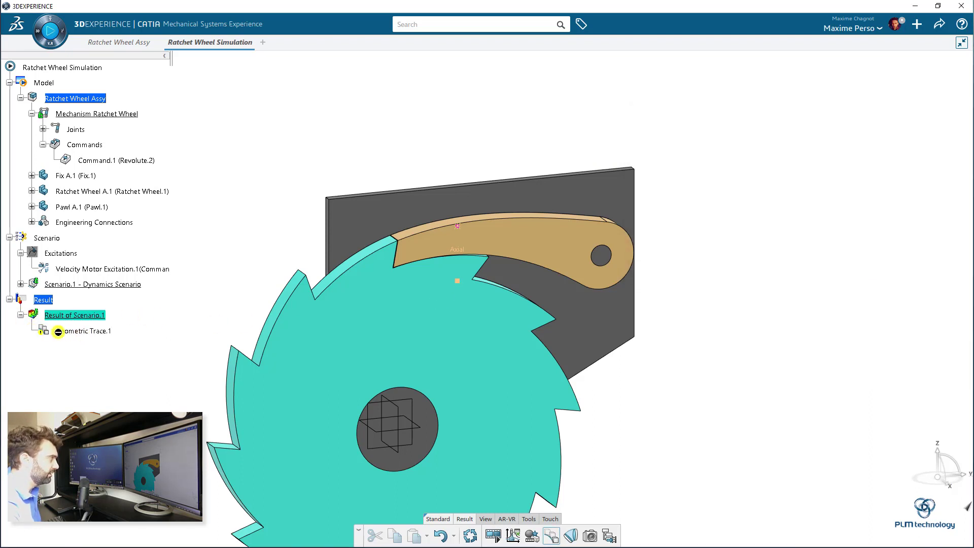
mouse_move(659, 350)
left_mouse_down()
mouse_move(845, 239)
mouse_move(859, 217)
left_mouse_up()
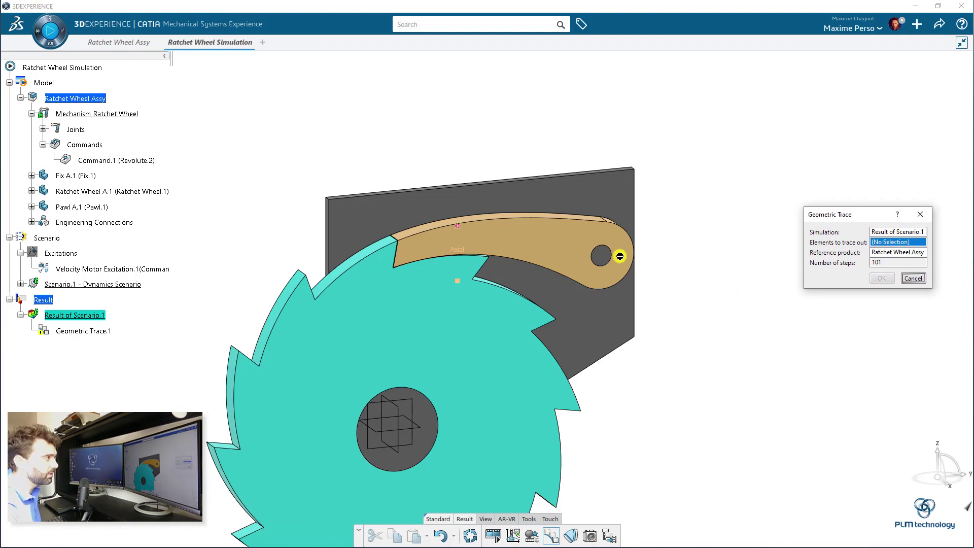
left_click(457, 226)
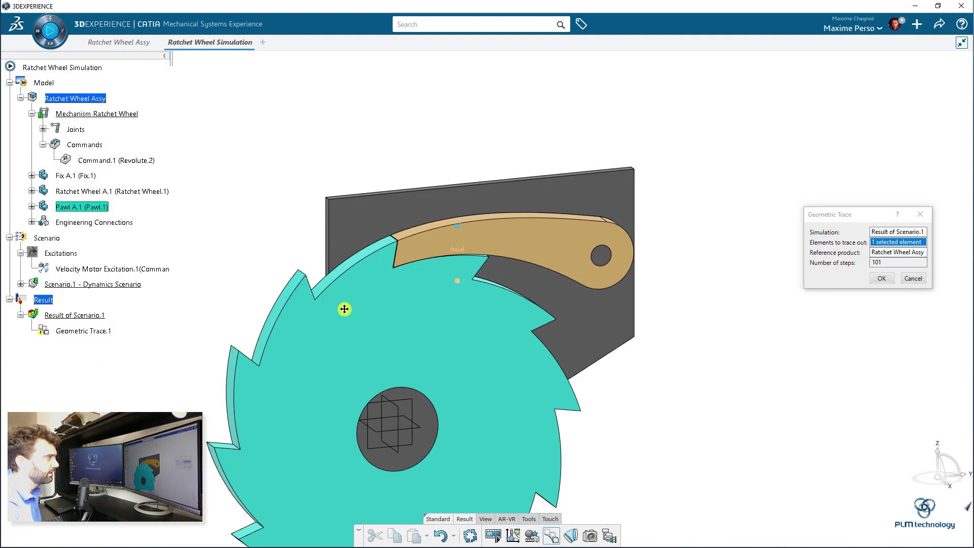
middle_click_drag(344, 309, 494, 263)
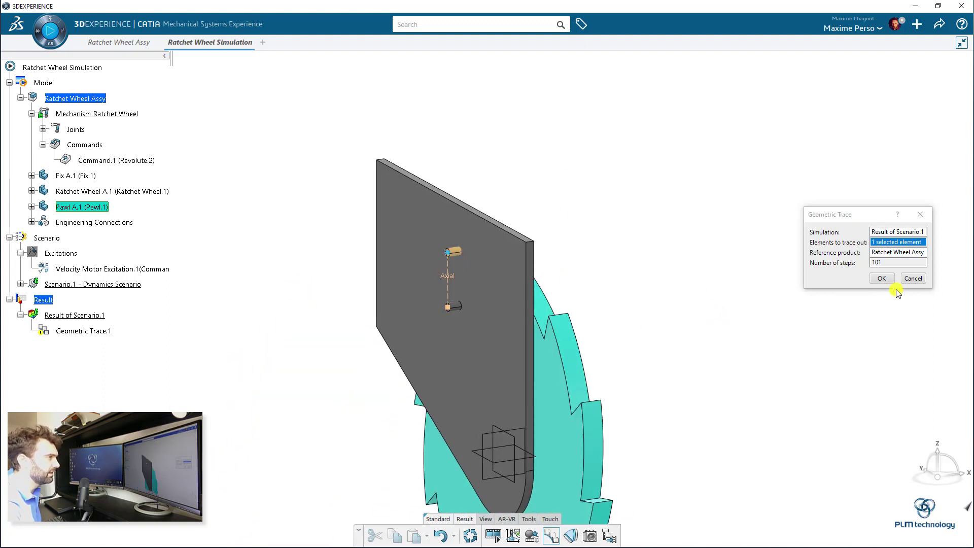
left_click(884, 279)
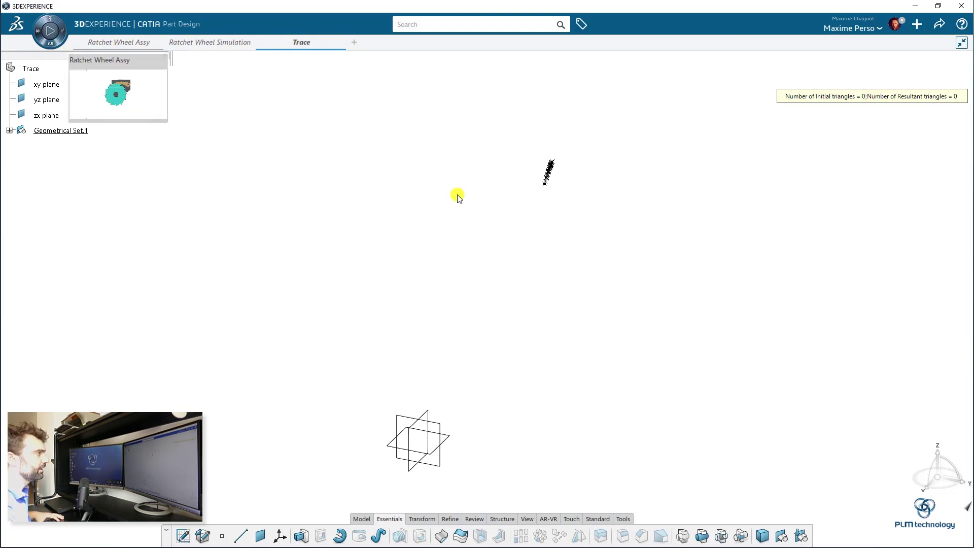
Step: Display the App Options in the Trace shape and restrict the user selection filter to points
right_click(727, 228)
mouse_move(778, 234)
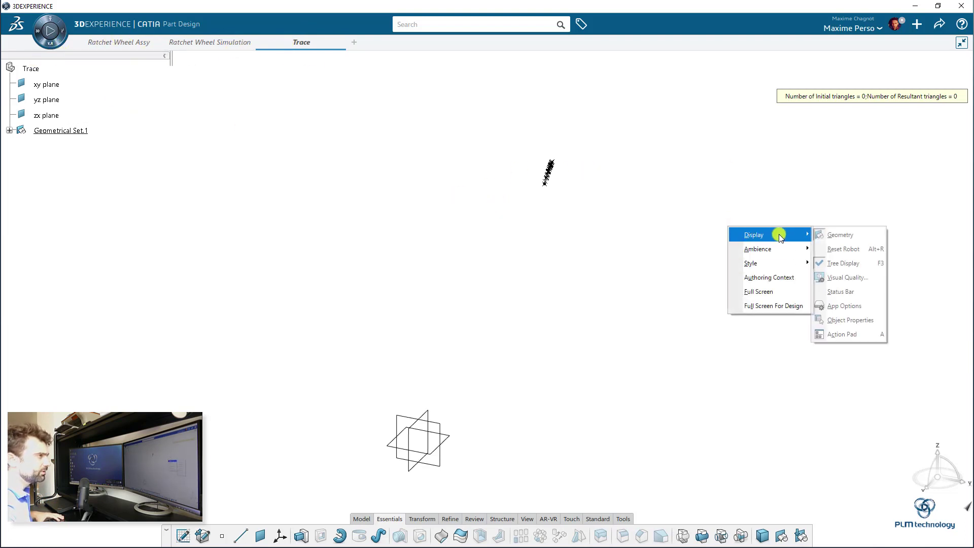
left_click(842, 306)
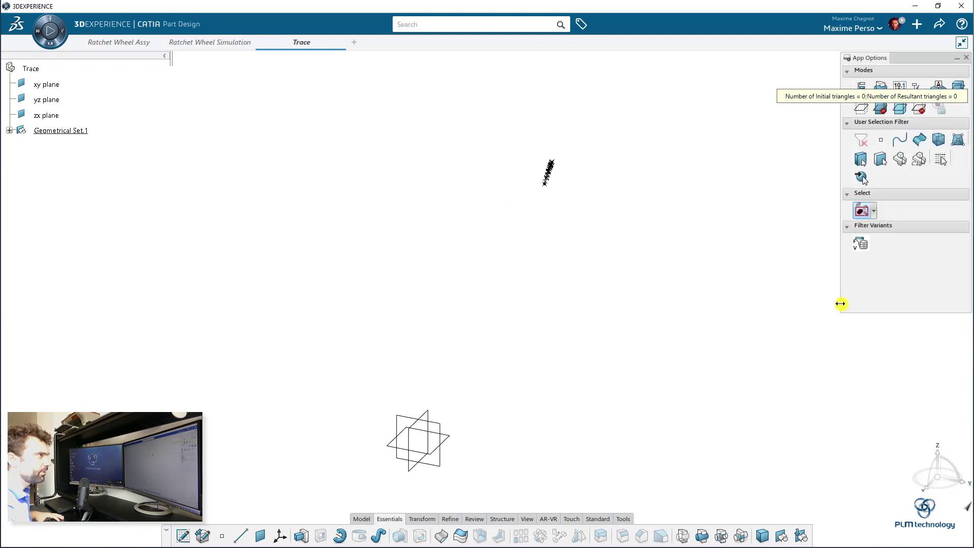
left_click(880, 143)
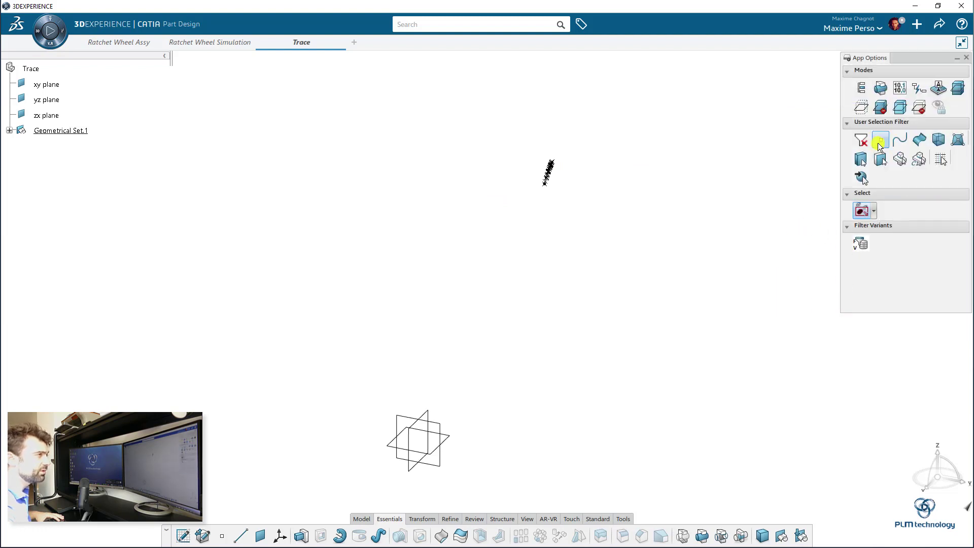
Step: Select all the trace points in Geometrical Set.1 and hide them so that only the trace curve is shown
left_click_drag(669, 120, 475, 233)
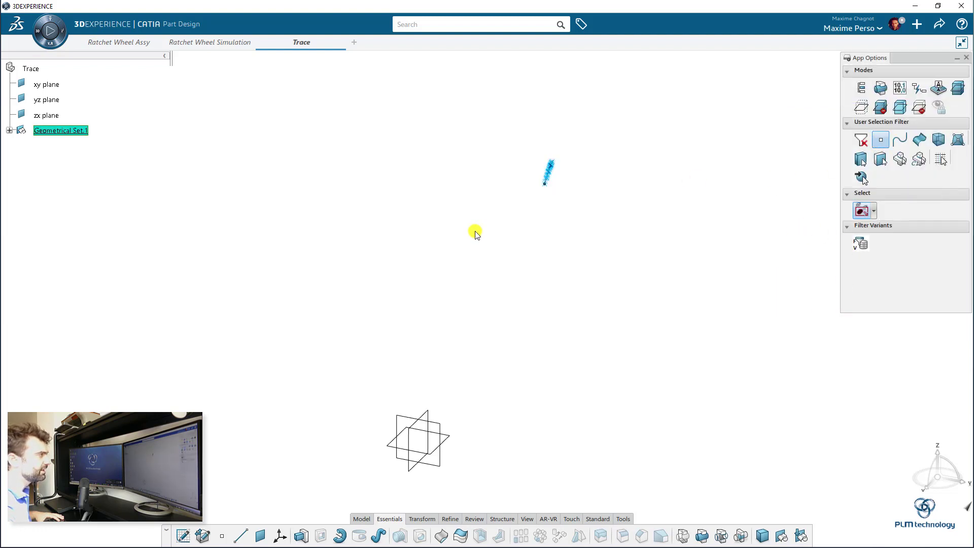
left_click(7, 131)
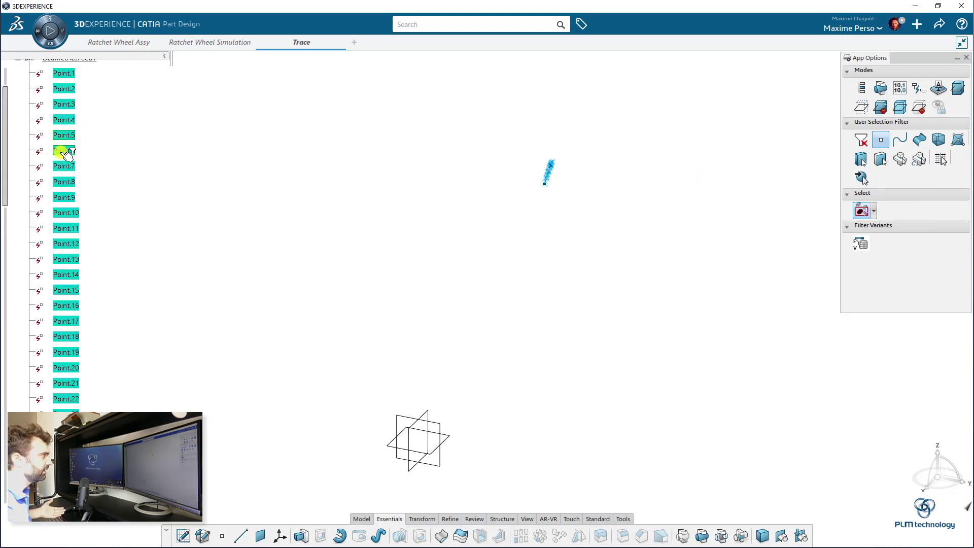
right_click(59, 147)
left_click(167, 190)
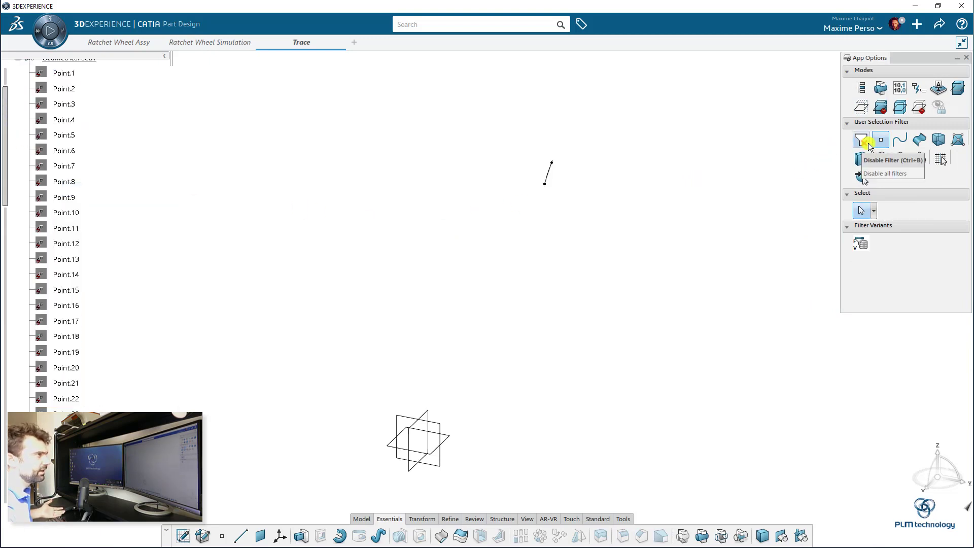
Step: Turn off the point selection filter and collapse Geometrical Set.1 in the Trace tree
left_click(880, 142)
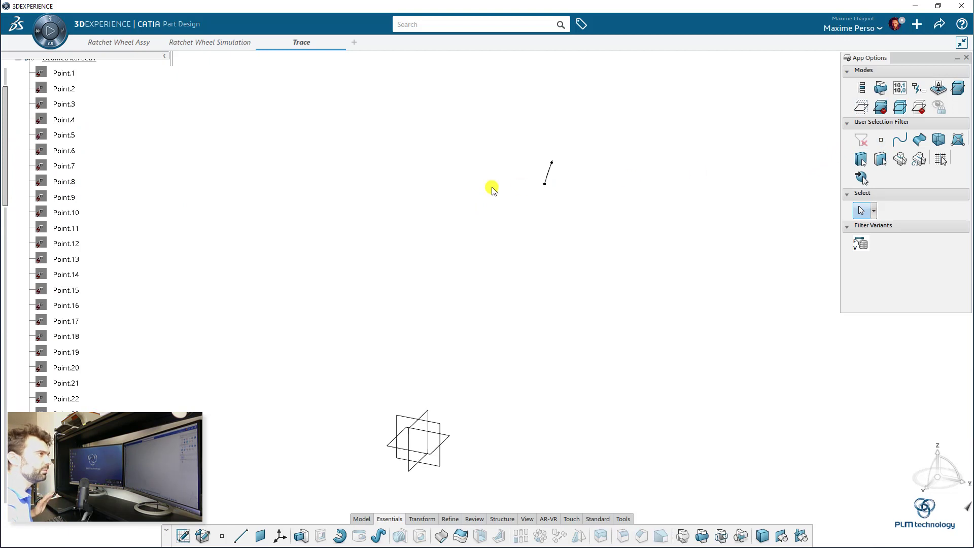
scroll(112, 200, "up", 4)
left_click(16, 257)
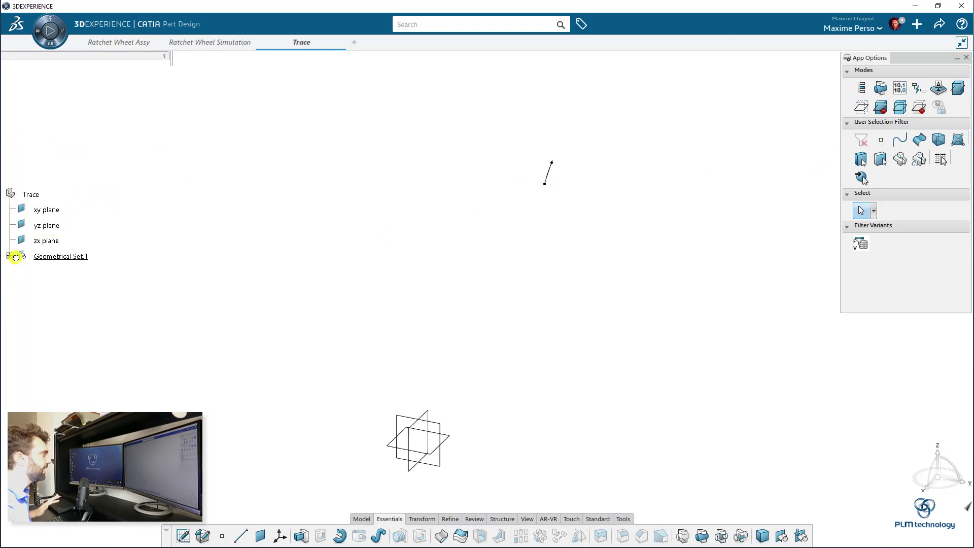
Step: Examine the shape of the trace curve up close and close the App Options
mouse_move(715, 214)
middle_mouse_down()
mouse_move(629, 291)
mouse_move(612, 213)
middle_mouse_up()
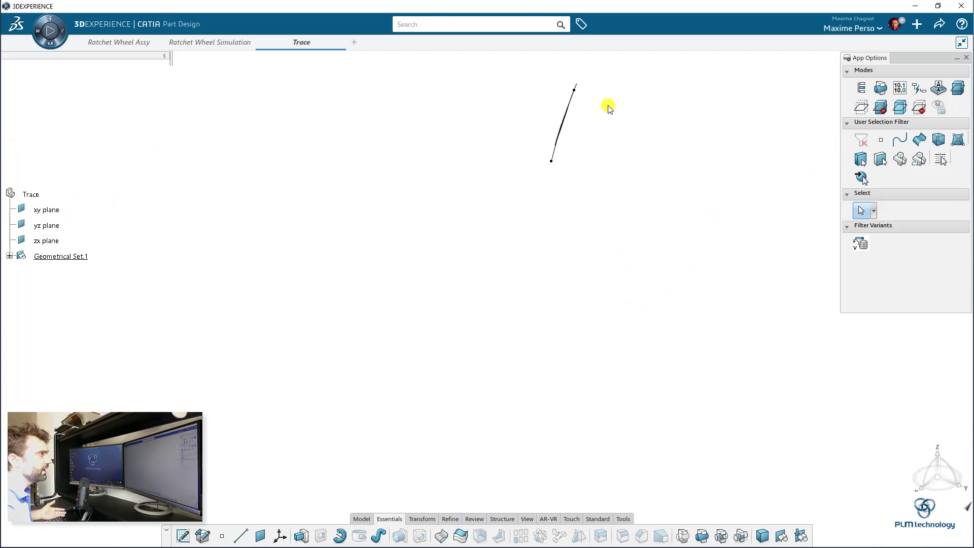
mouse_move(609, 107)
middle_mouse_down()
mouse_move(474, 299)
mouse_move(563, 215)
mouse_move(524, 254)
mouse_move(569, 230)
middle_mouse_up()
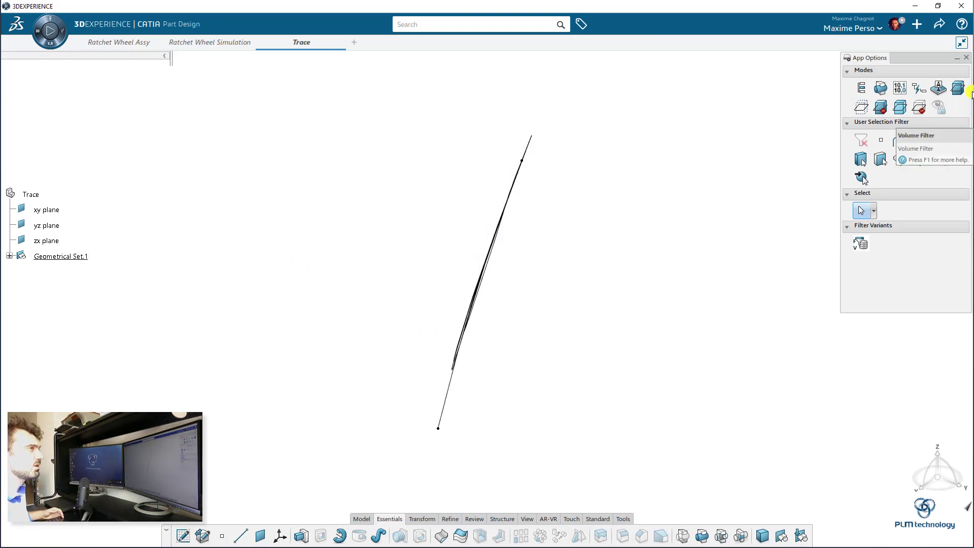
left_click(967, 59)
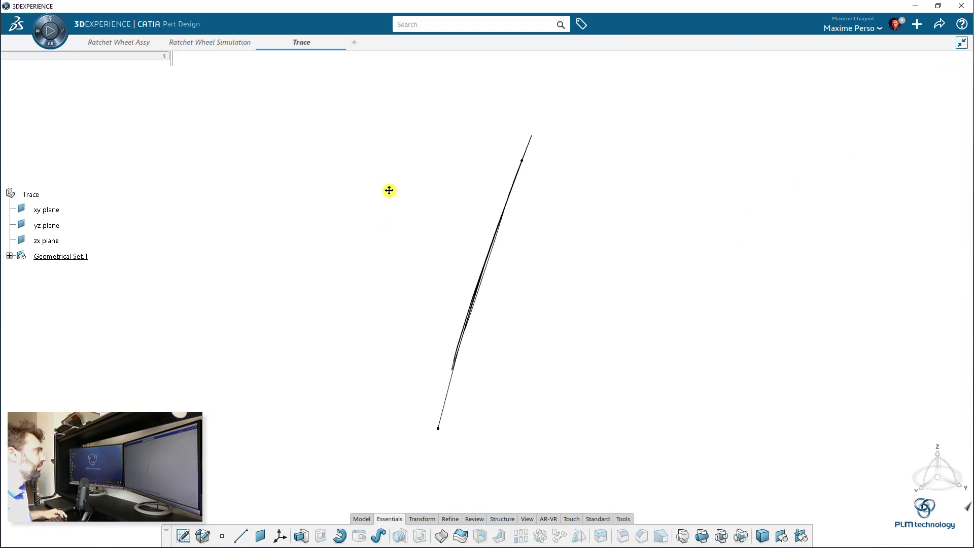
mouse_move(389, 190)
middle_mouse_down()
mouse_move(406, 224)
mouse_move(374, 153)
mouse_move(361, 168)
middle_mouse_up()
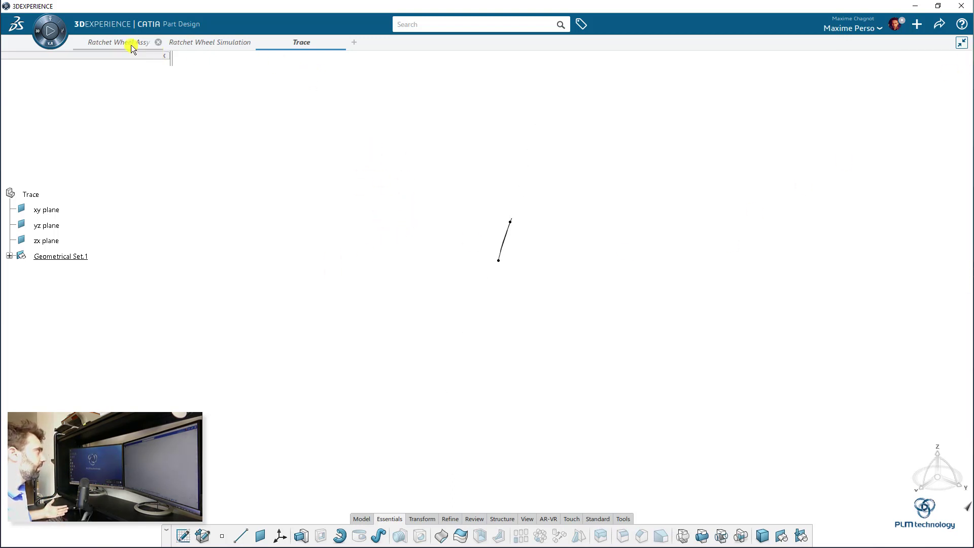
Step: Insert the Trace shape directly under Ratchet Wheel Assy and expand it in the assembly tree
left_click(112, 44)
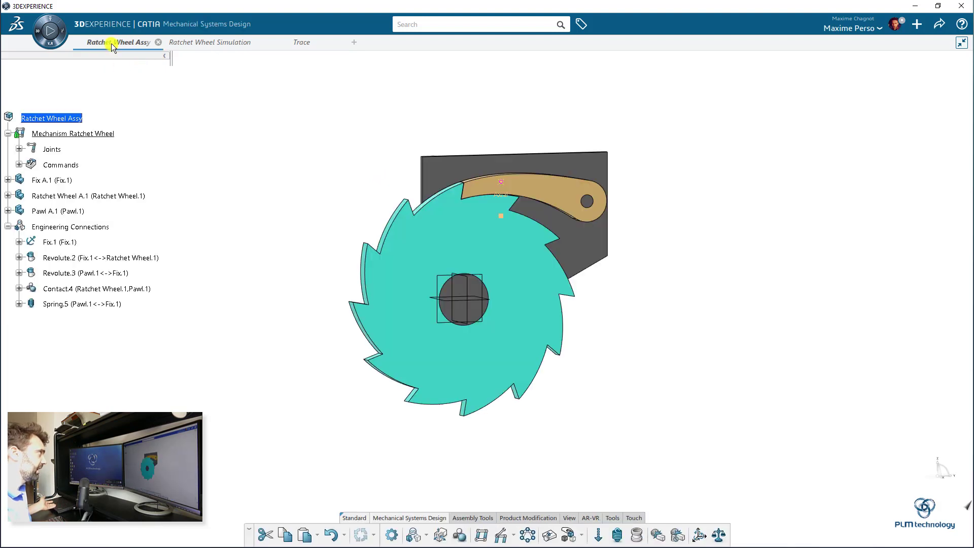
left_click(306, 43)
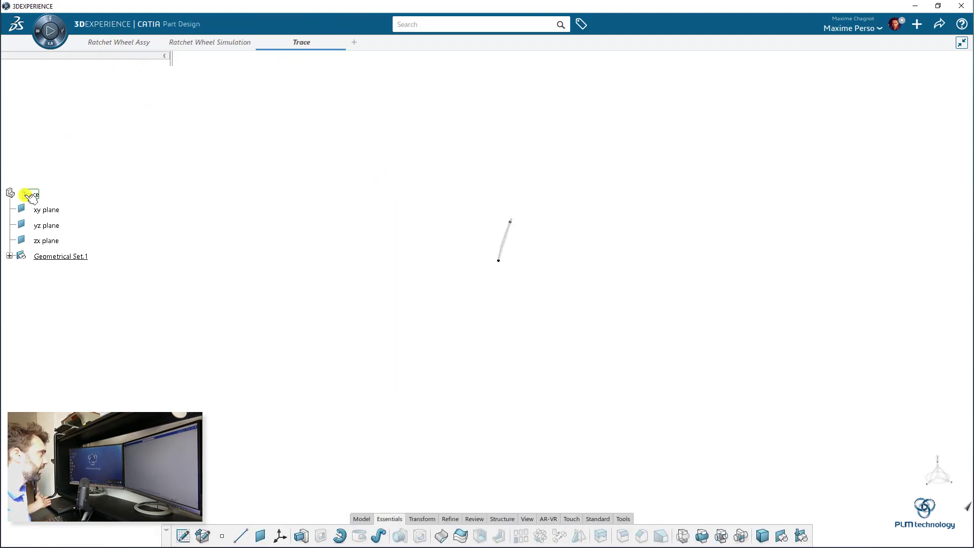
mouse_move(31, 195)
left_mouse_down()
mouse_move(108, 104)
mouse_move(111, 43)
mouse_move(50, 122)
left_mouse_up()
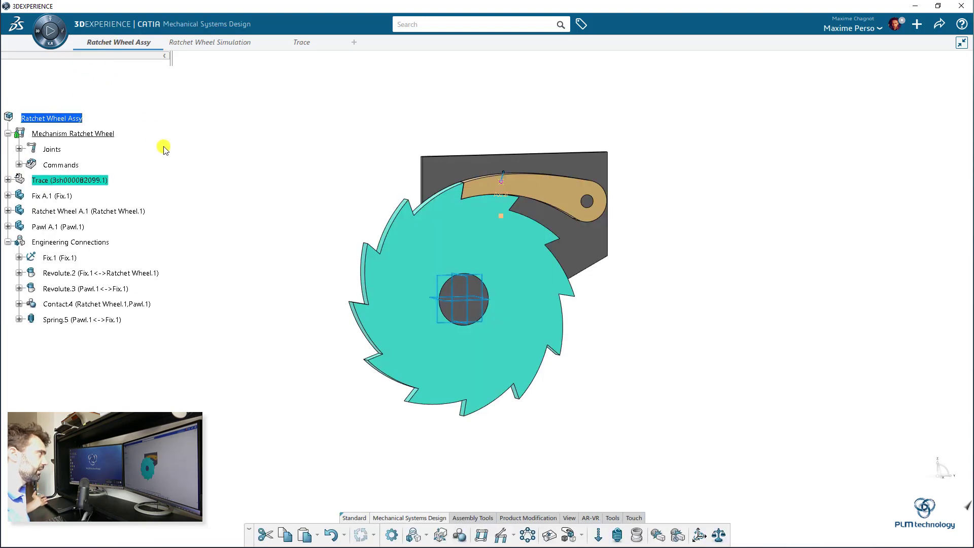
left_click(8, 180)
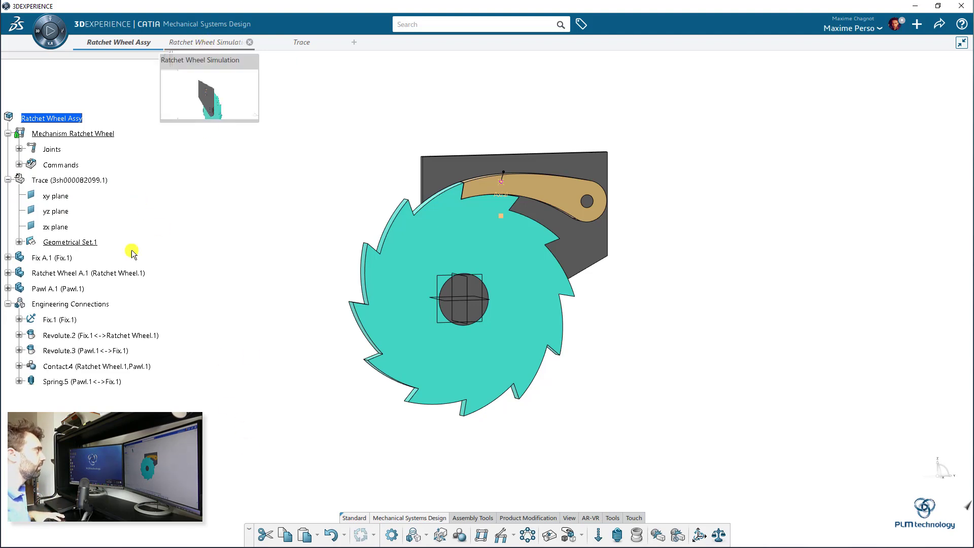
Step: Check the inserted trace in Ratchet Wheel Simulation, return to the assembly and collapse the Trace node
left_click(198, 45)
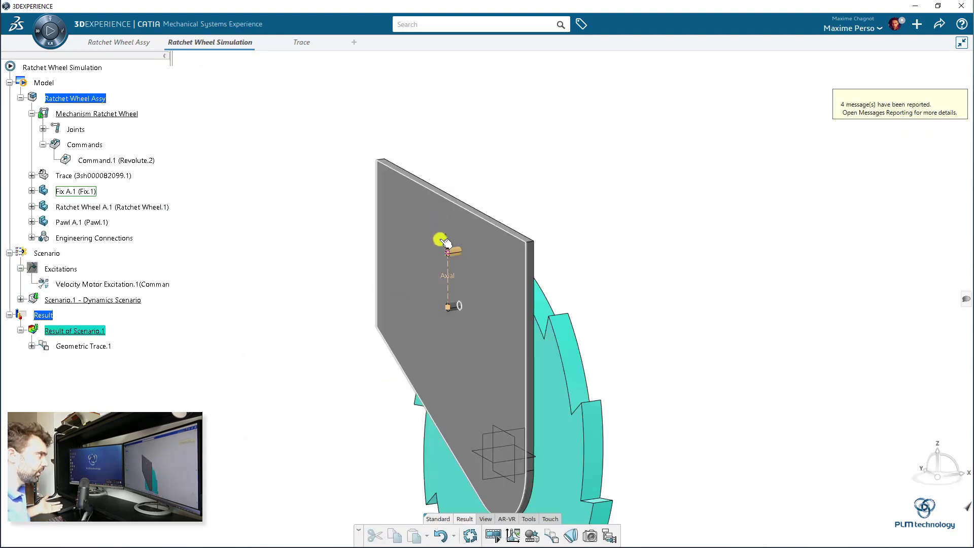
left_click(117, 45)
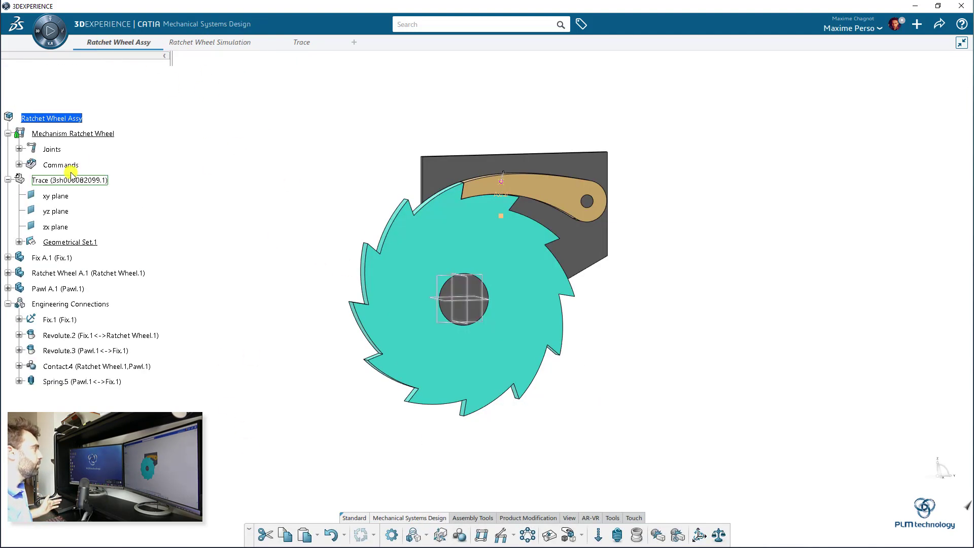
left_click(7, 180)
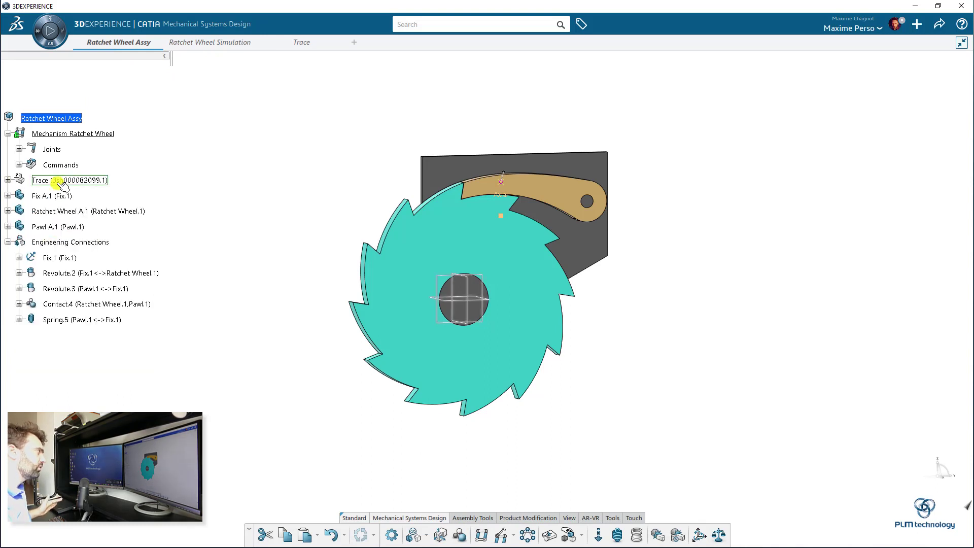
Step: Expand Fix A.1 and activate its 3D Shape for editing in Part Design
left_click(48, 196)
left_click(8, 196)
double_click(76, 211)
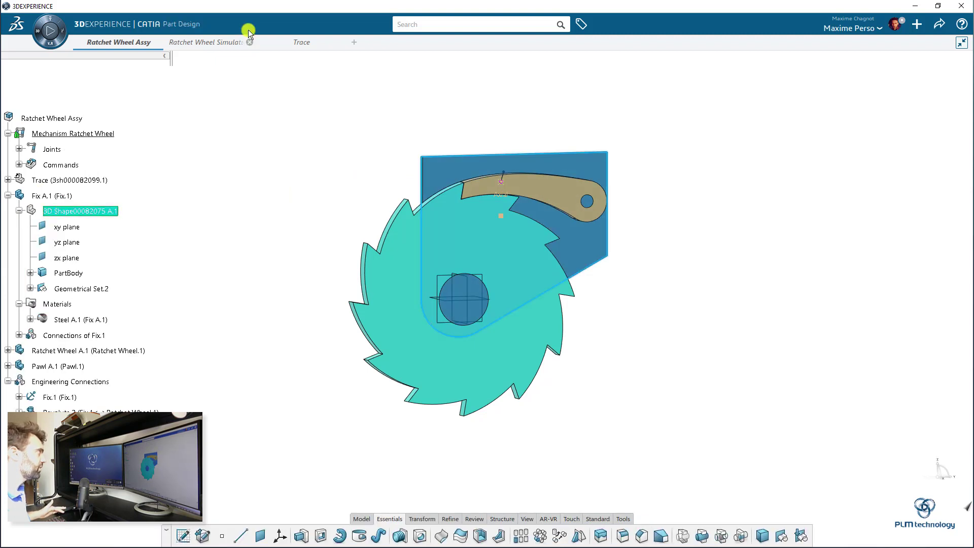
left_click(61, 212)
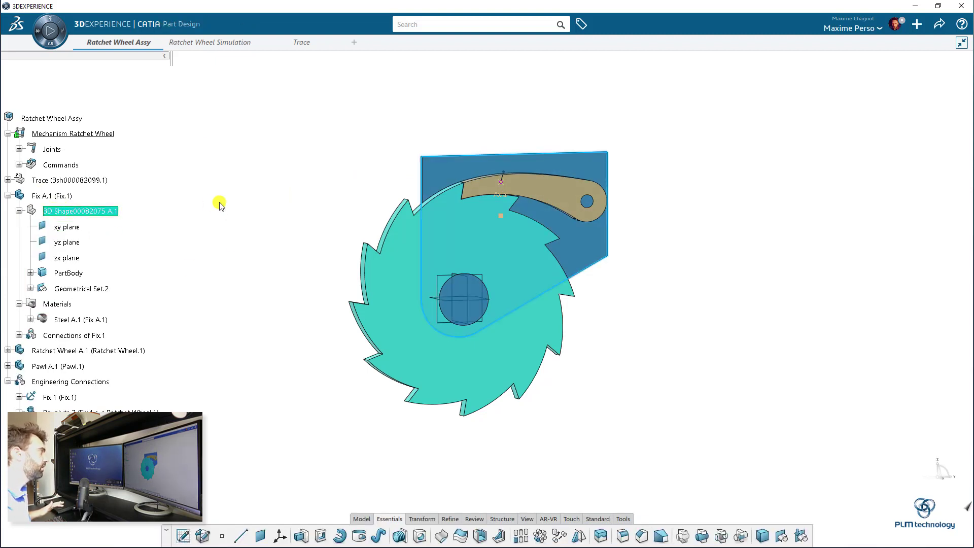
Step: Start a sketch on the back face of the Fix plate, on the side opposite the pawl
middle_click_drag(219, 202, 495, 200)
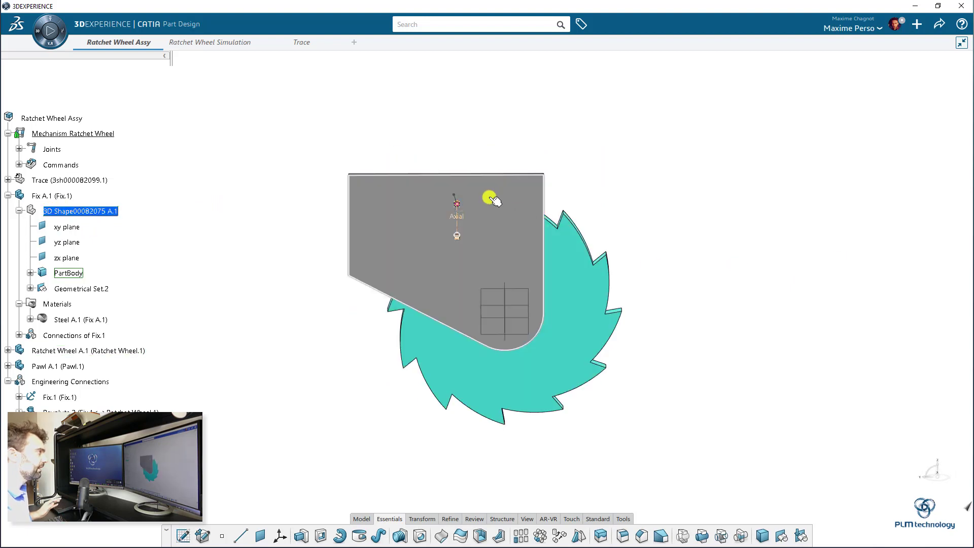
left_click(490, 200)
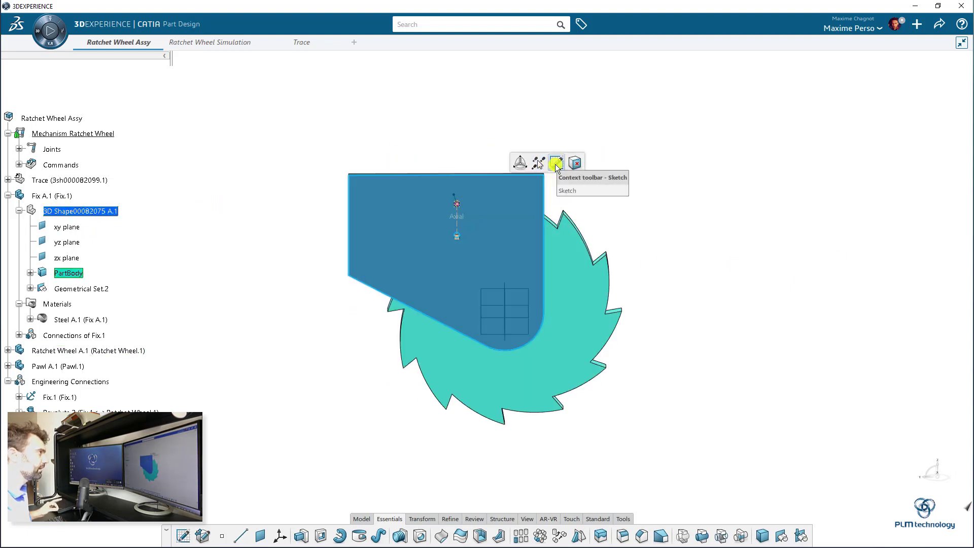
left_click(556, 163)
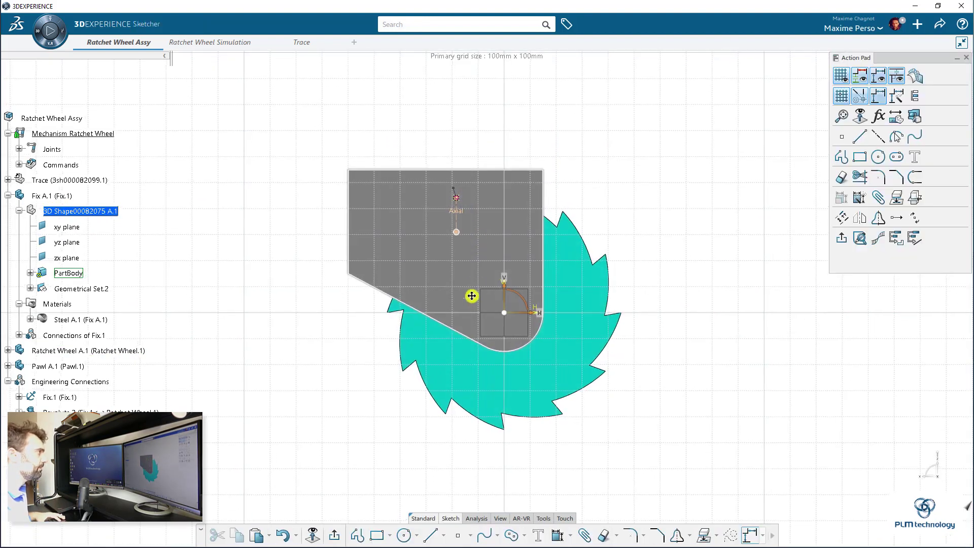
Step: Sketch a cylindrical elongated hole along the trace, with an end radius of about 2.9 mm and a centreline radius of about 32 mm
left_click(524, 535)
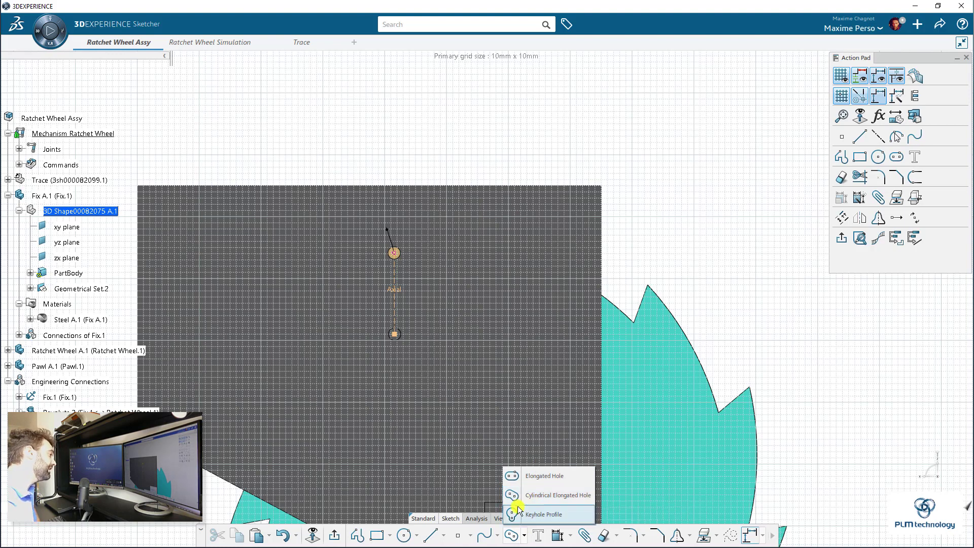
left_click(530, 498)
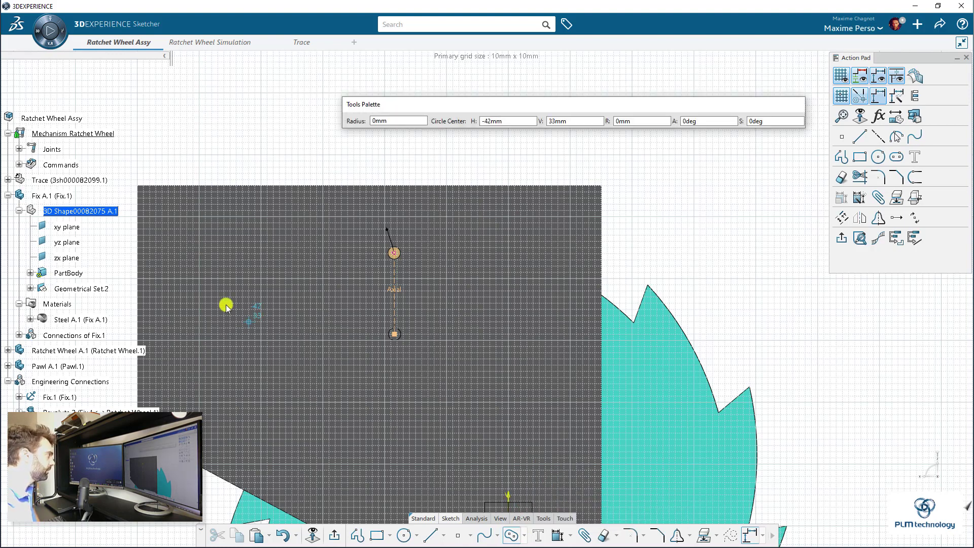
left_click(202, 293)
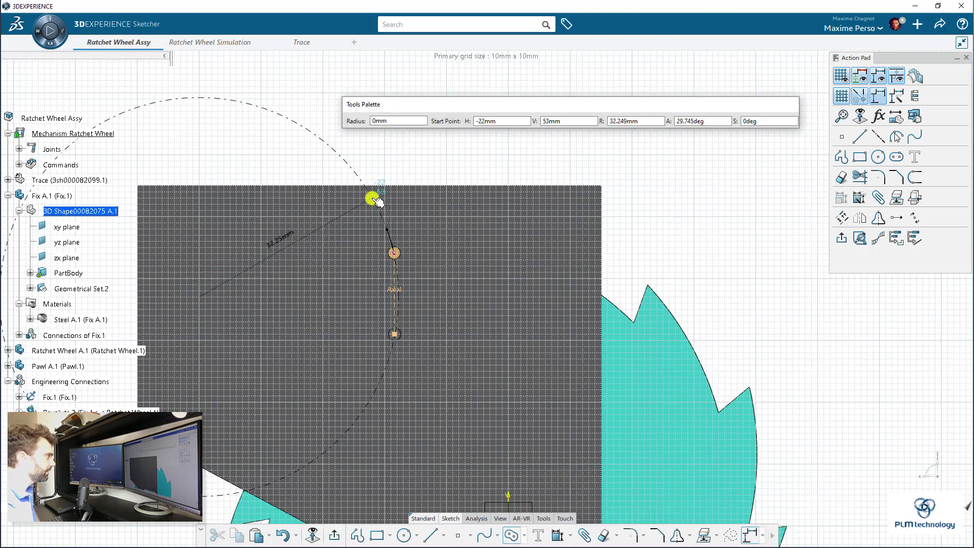
left_click(368, 194)
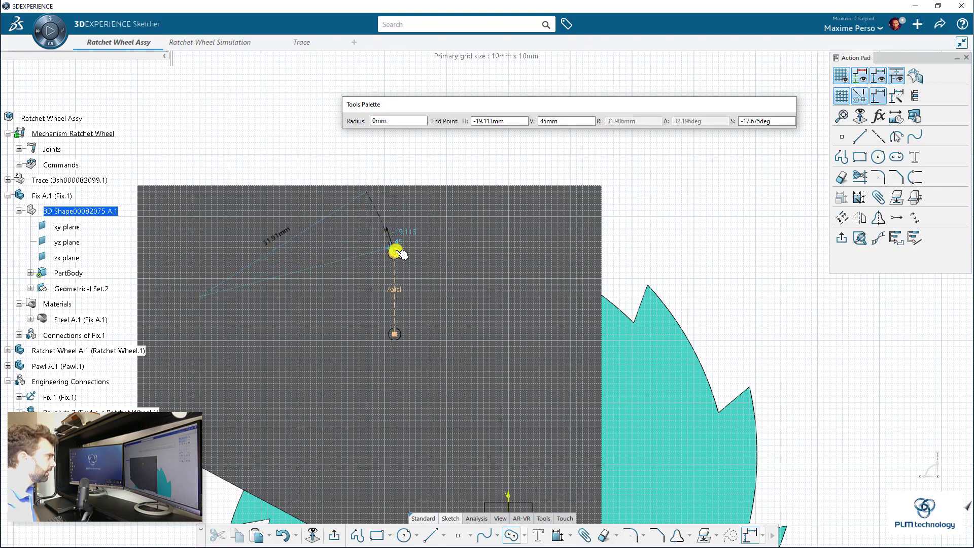
left_click(396, 252)
left_click(415, 254)
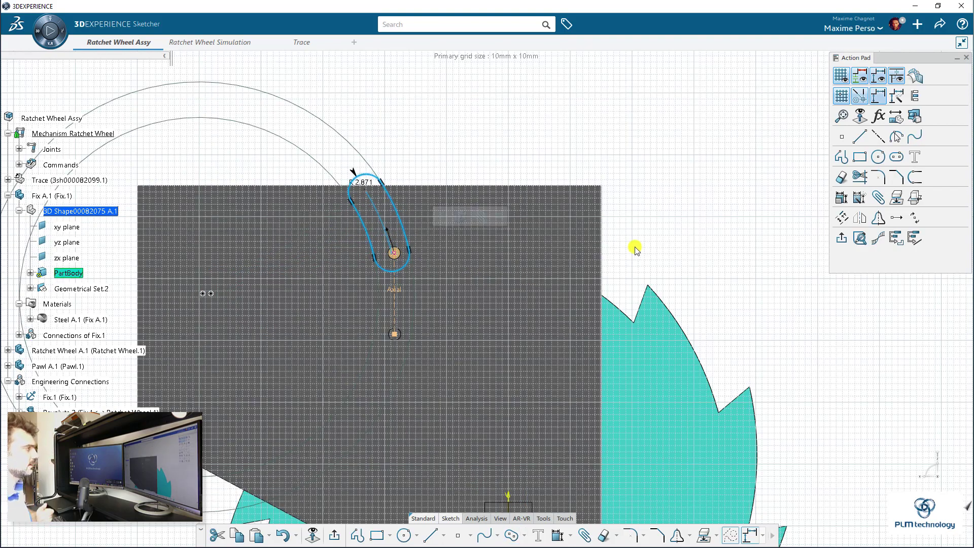
left_click(641, 243)
Step: Place the centre of the slot's lower end arc on the spring attachment point where the trace curve ends
mouse_move(442, 306)
middle_mouse_down()
mouse_move(442, 272)
mouse_move(341, 304)
mouse_move(437, 293)
mouse_move(463, 352)
mouse_move(399, 323)
mouse_move(424, 340)
middle_mouse_up()
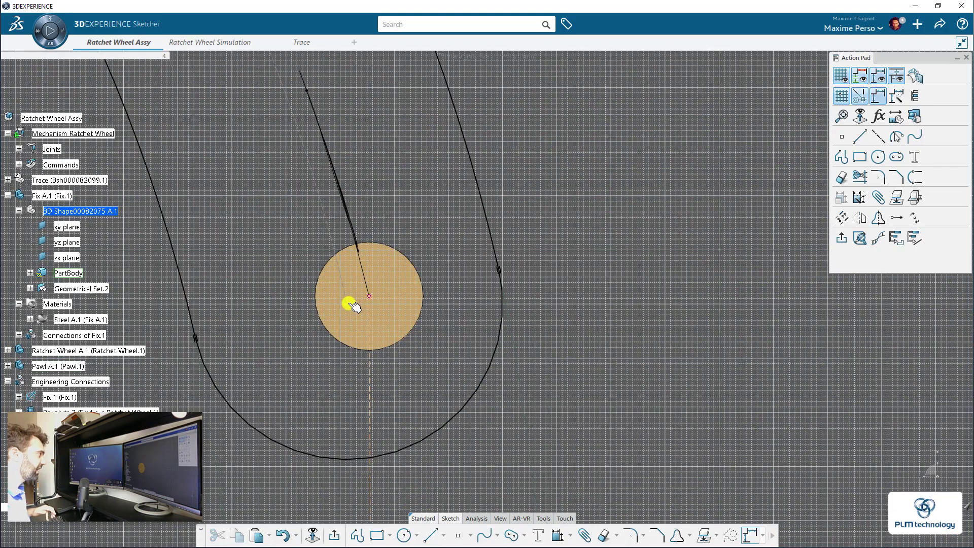
mouse_move(355, 307)
left_mouse_down()
mouse_move(374, 290)
mouse_move(370, 296)
left_mouse_up()
left_click(504, 273)
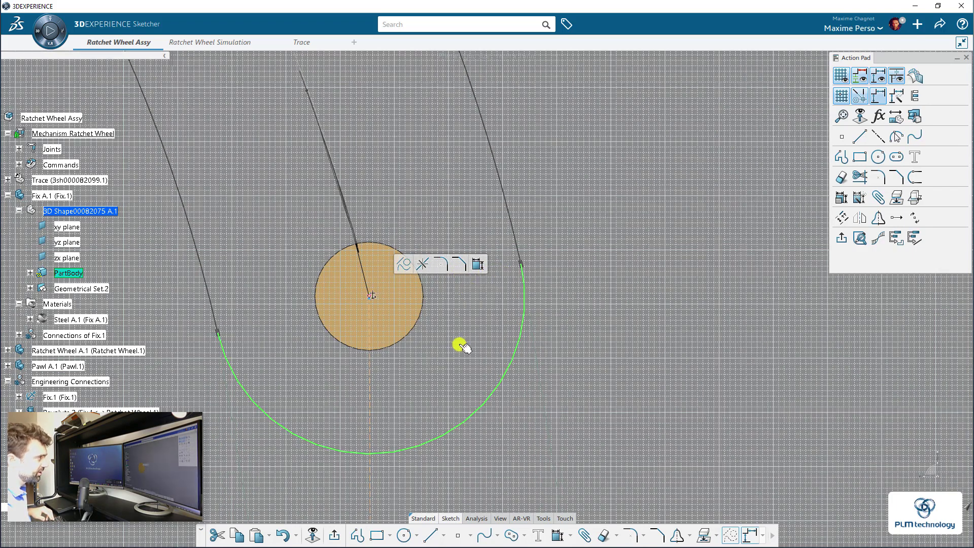
middle_click_drag(461, 343, 505, 365)
scroll(504, 375, "down", 3)
scroll(400, 289, "down", 3)
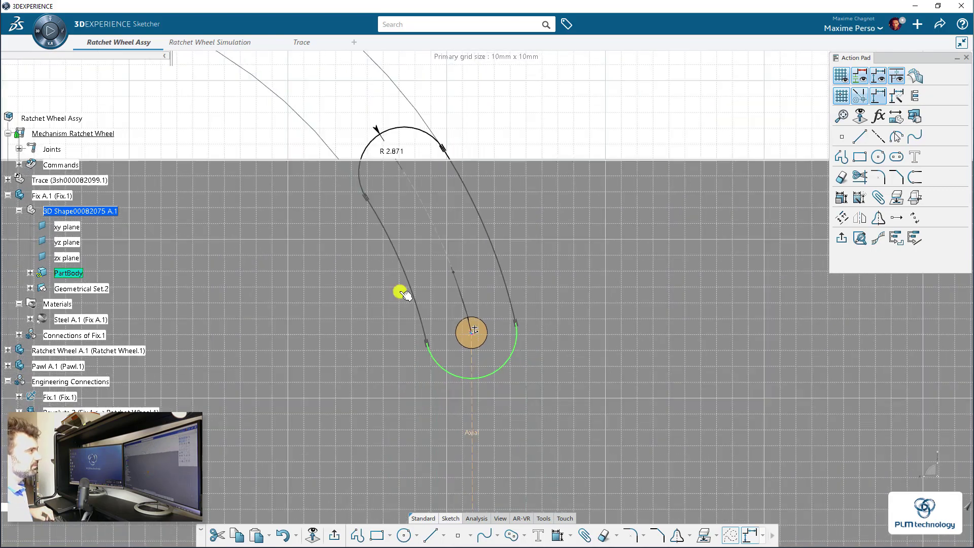
Step: Set the radius of the slot's end arc to 1.2 mm
middle_click_drag(401, 289, 413, 320)
left_click(425, 237)
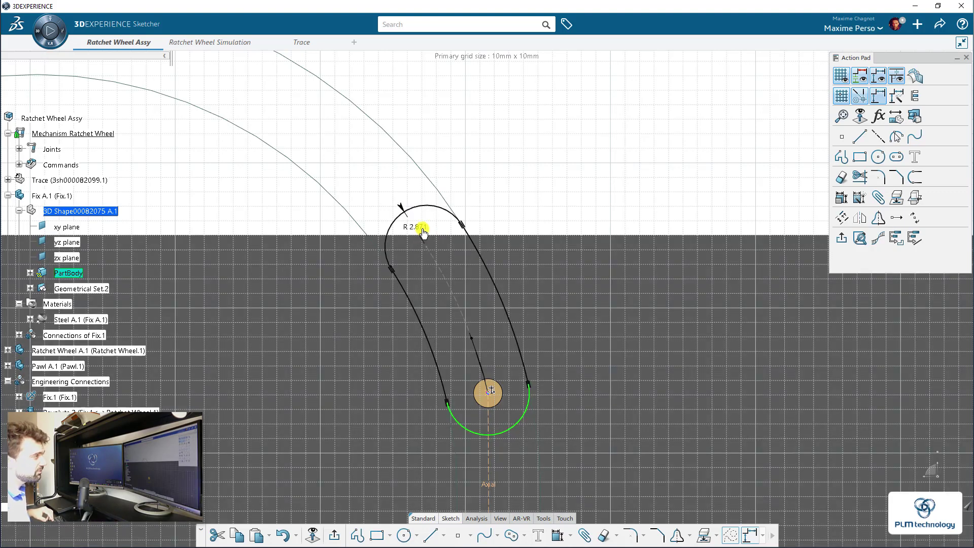
double_click(423, 227)
type("1.2mm")
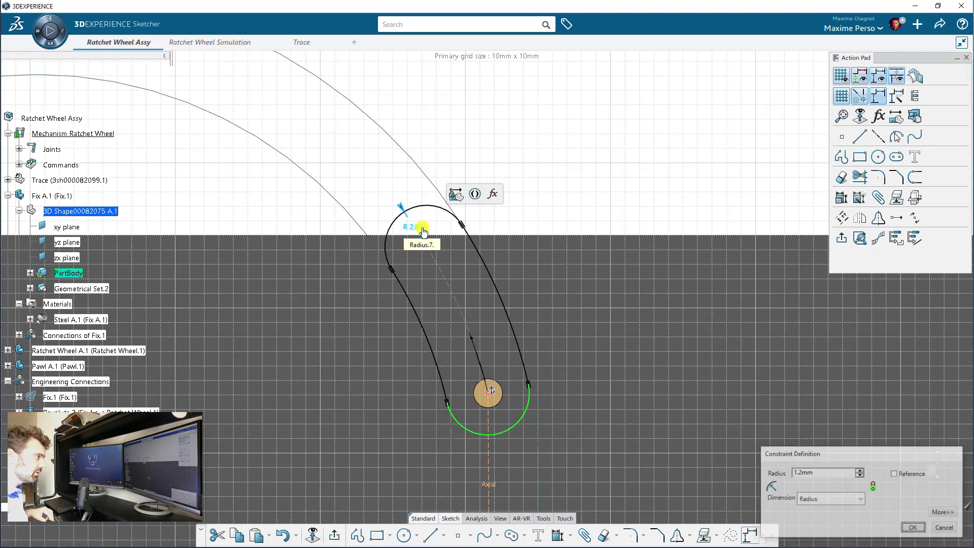
key("Return")
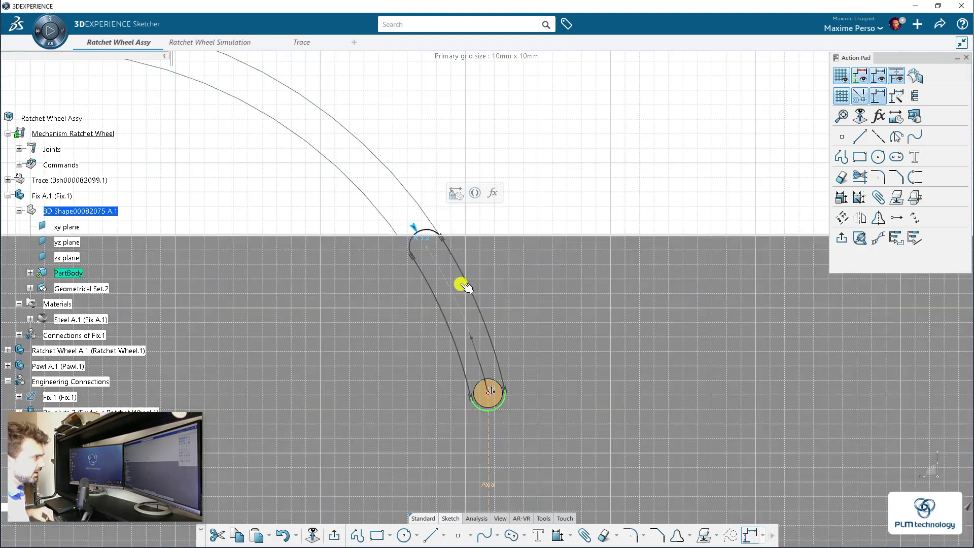
Step: Move the centre of the slot's upper end arc onto the upper end of the trace curve
scroll(475, 279, "up", 5)
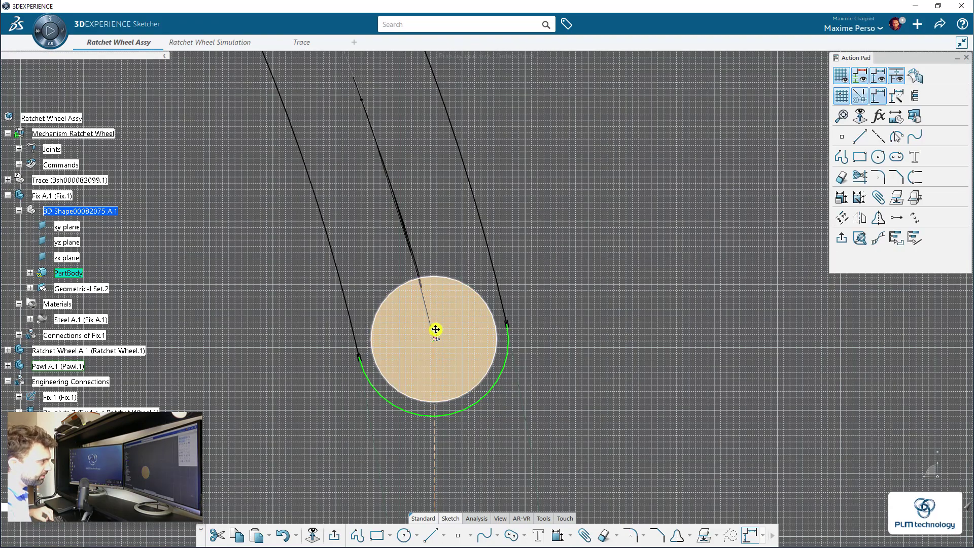
scroll(435, 330, "down", 3)
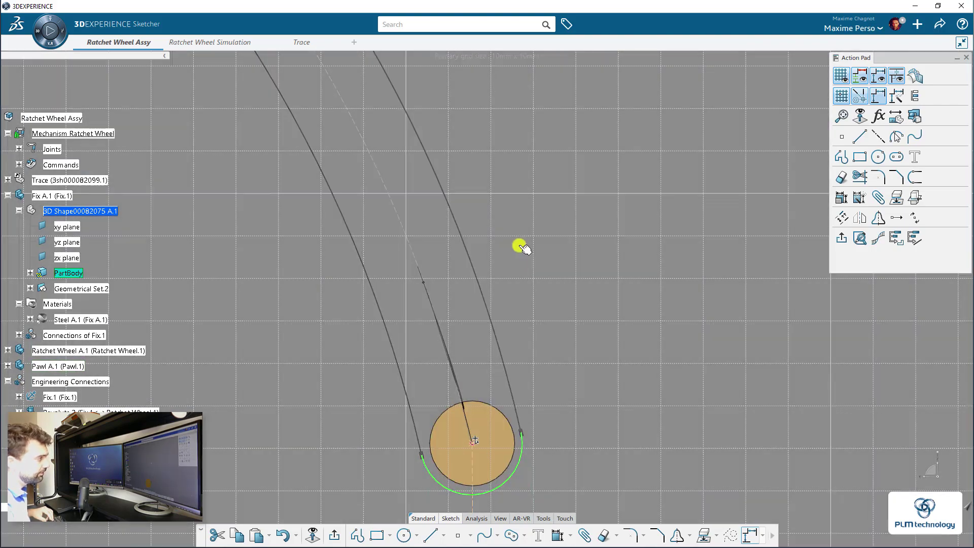
middle_click_drag(521, 264, 542, 401)
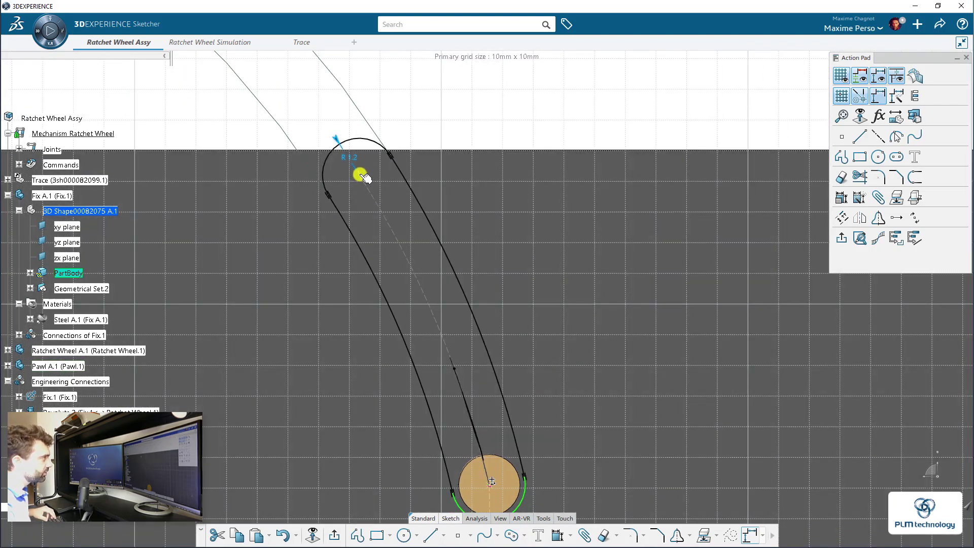
left_click_drag(359, 175, 447, 348)
mouse_move(537, 325)
middle_mouse_down()
mouse_move(546, 284)
mouse_move(522, 200)
middle_mouse_up()
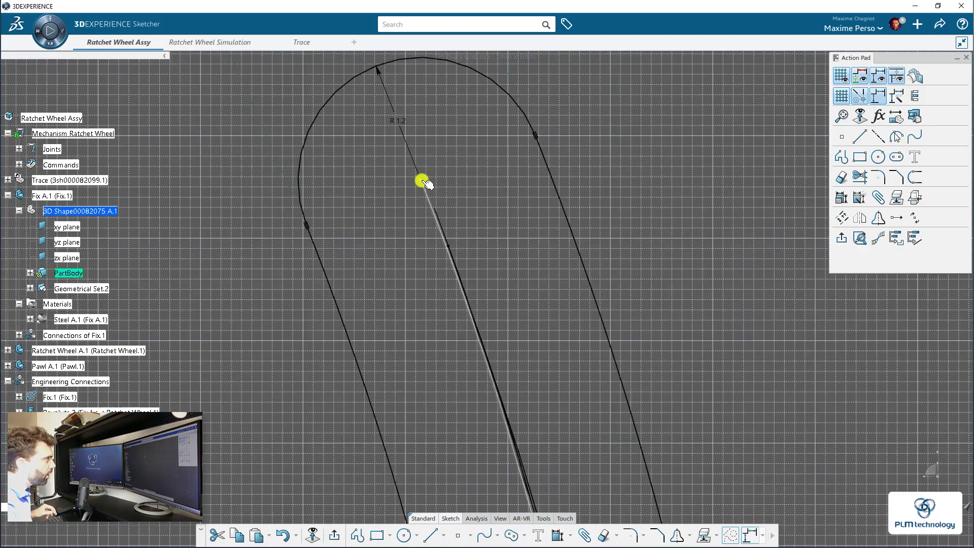
left_click_drag(424, 180, 424, 180)
mouse_move(467, 208)
middle_mouse_down()
mouse_move(476, 189)
mouse_move(467, 217)
mouse_move(450, 211)
middle_mouse_up()
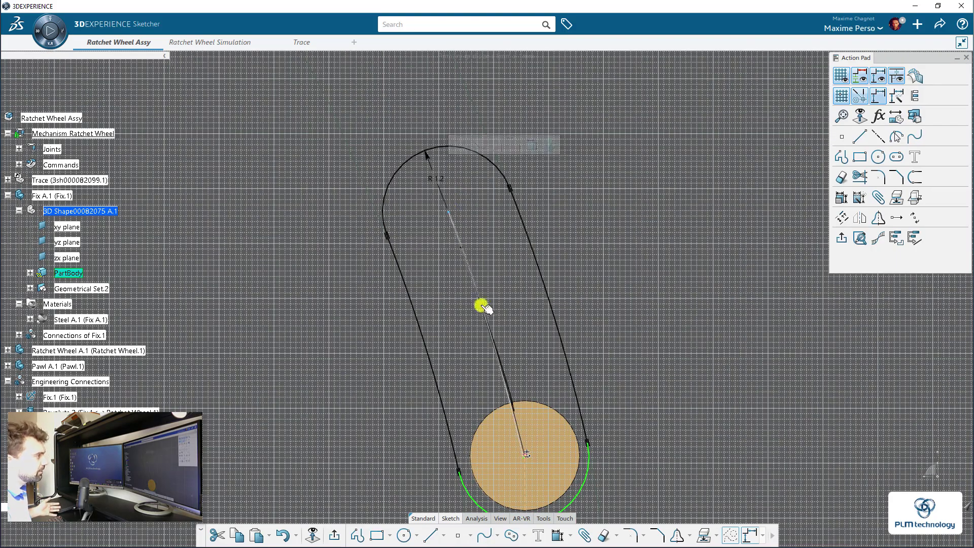
mouse_move(487, 314)
middle_mouse_down()
mouse_move(511, 279)
mouse_move(385, 340)
middle_mouse_up()
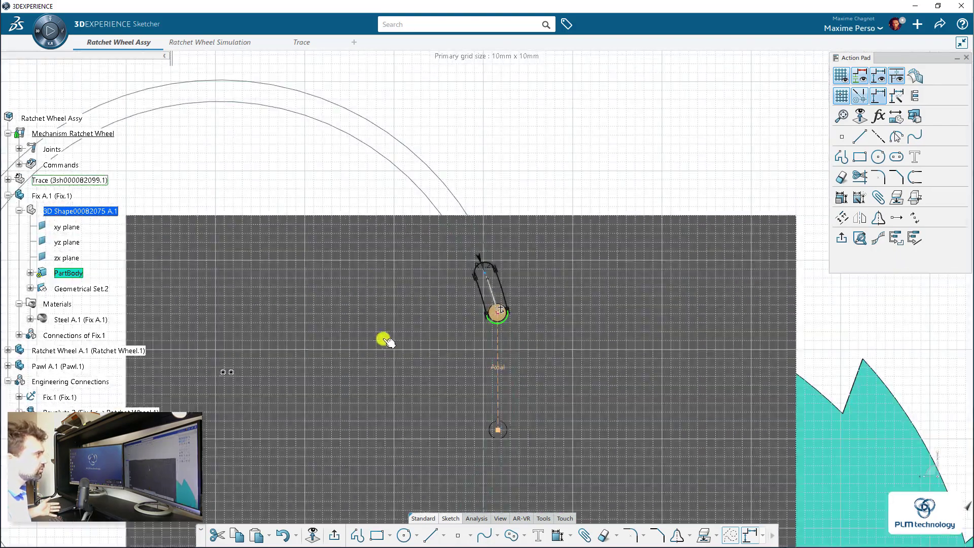
Step: Fix the location of the slot sketch's centreline curve and of the centre point of its upper end arc
mouse_move(470, 298)
middle_mouse_down()
mouse_move(470, 322)
mouse_move(480, 222)
middle_mouse_up()
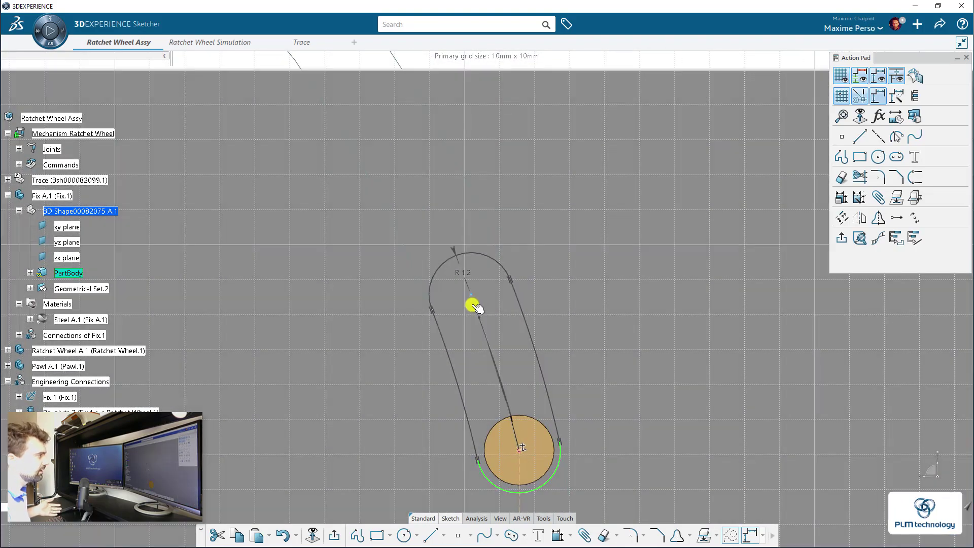
left_click(475, 305)
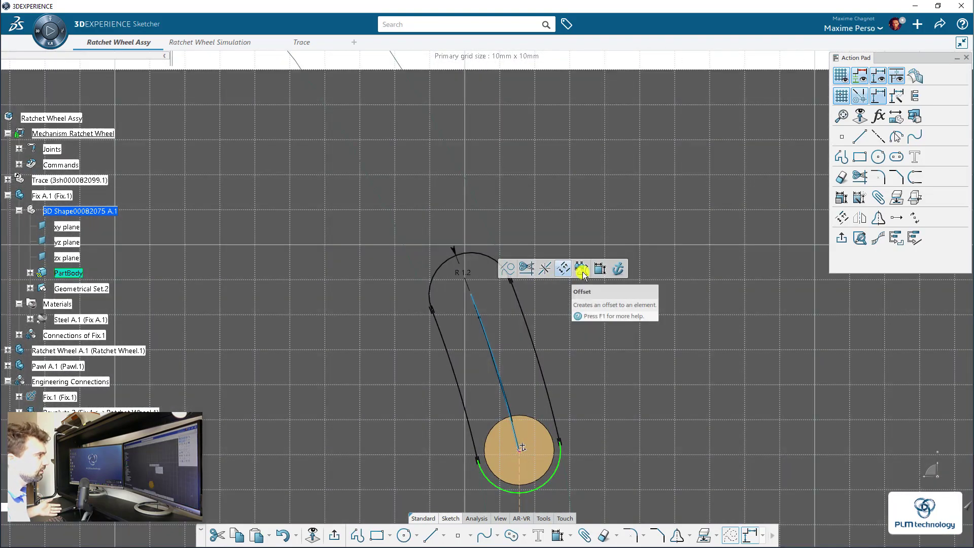
left_click(618, 269)
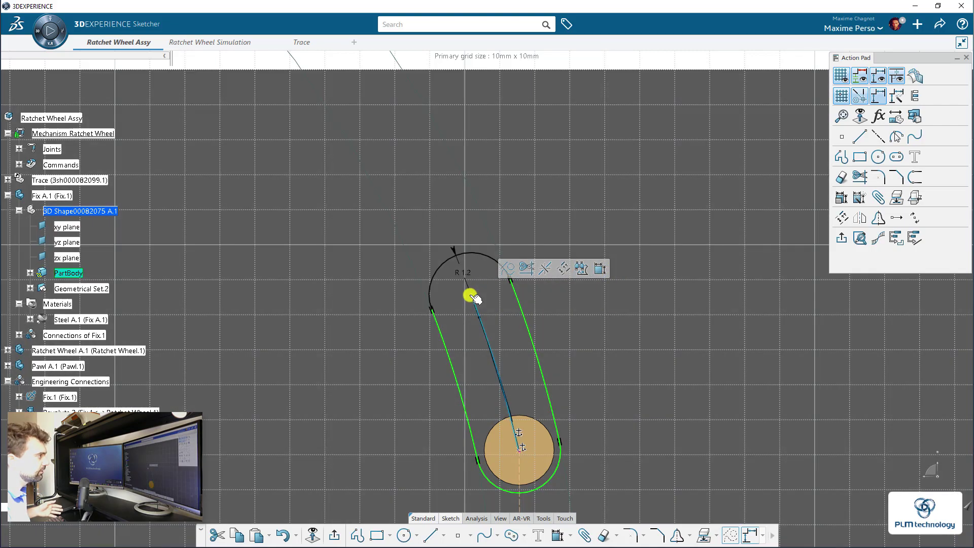
left_click(470, 296)
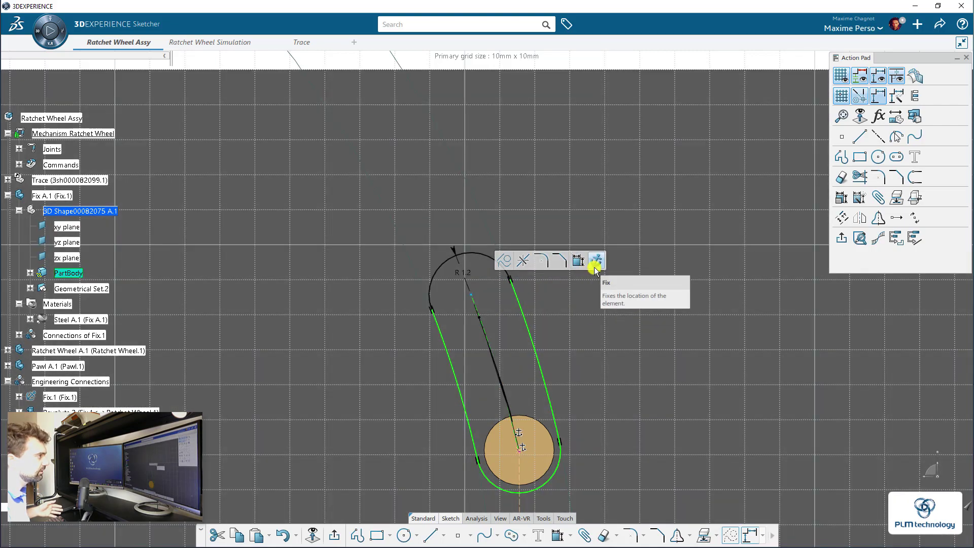
left_click(595, 267)
mouse_move(584, 288)
middle_mouse_down()
mouse_move(574, 238)
mouse_move(583, 340)
middle_mouse_up()
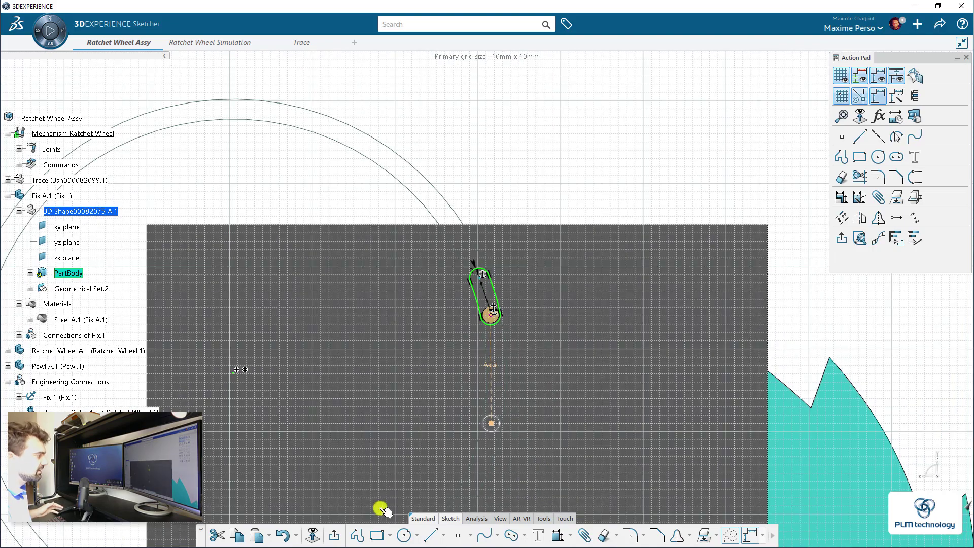
Step: Finish the slot sketch and cut it through the Fix plate with an Up to next pocket, 0 mm offset
left_click(353, 539)
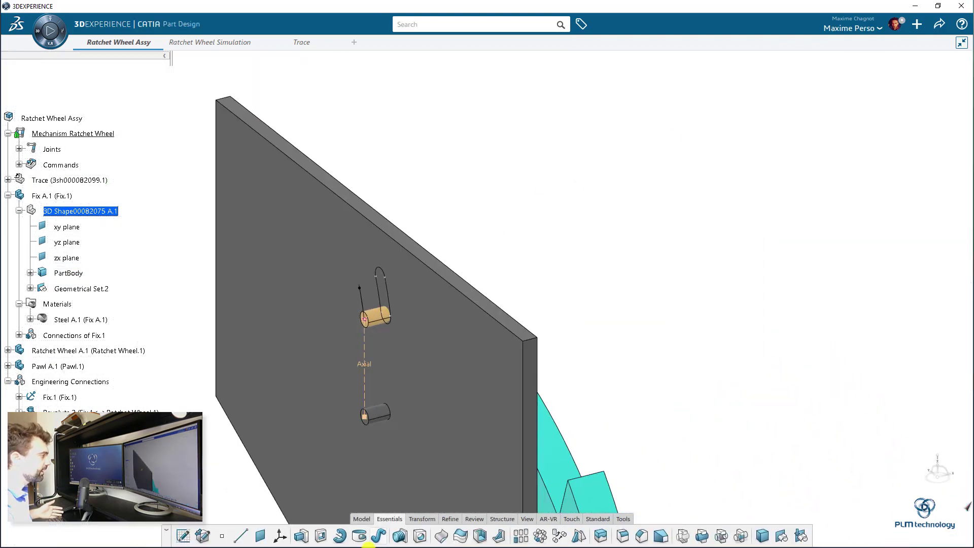
left_click(320, 537)
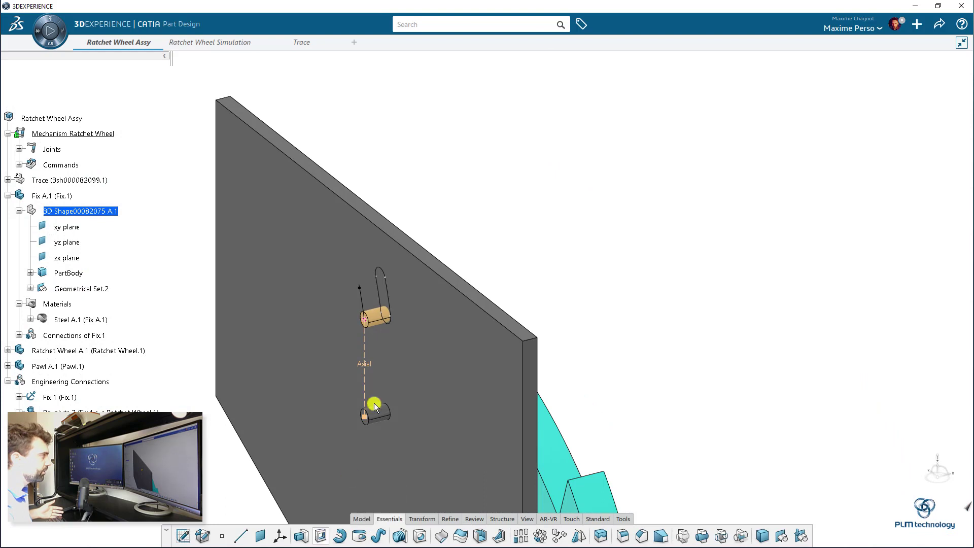
left_click(389, 291)
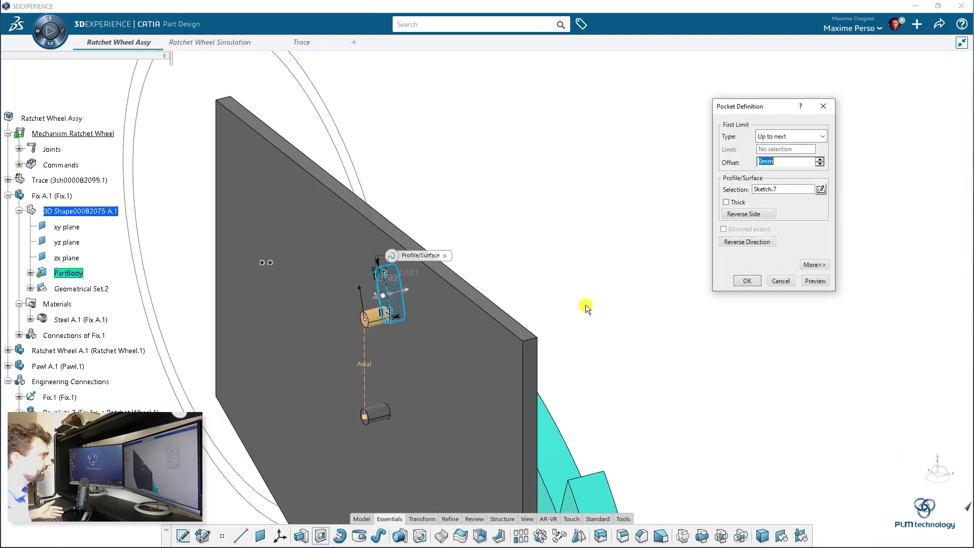
left_click(747, 281)
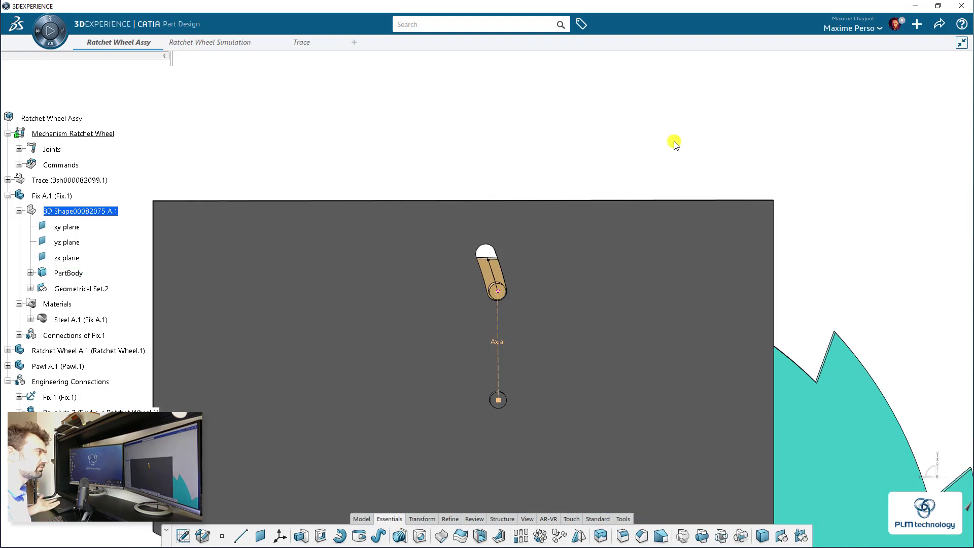
Step: Hide the Trace shape in the assembly and collapse the Fix A.1 branch
middle_click_drag(660, 189, 75, 178)
left_click(9, 195)
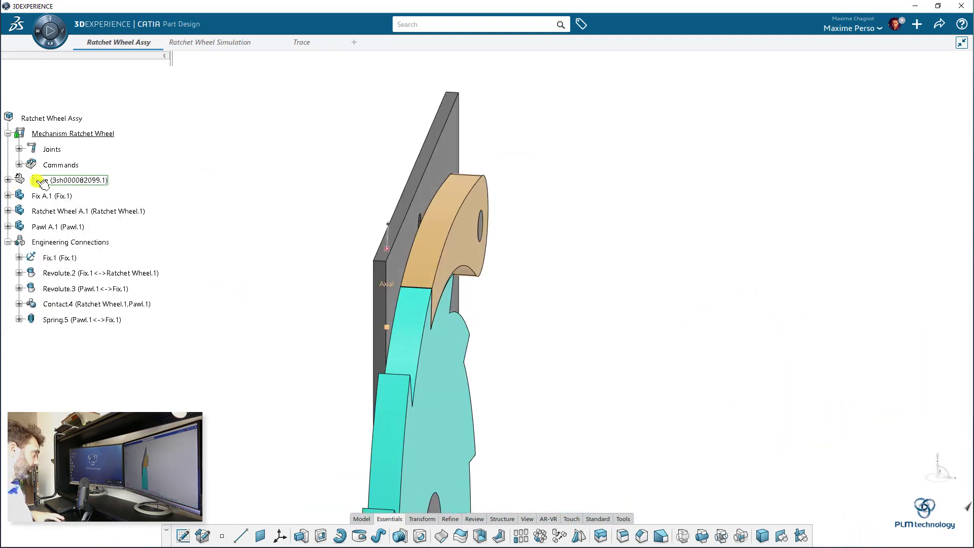
right_click(38, 181)
left_click(95, 218)
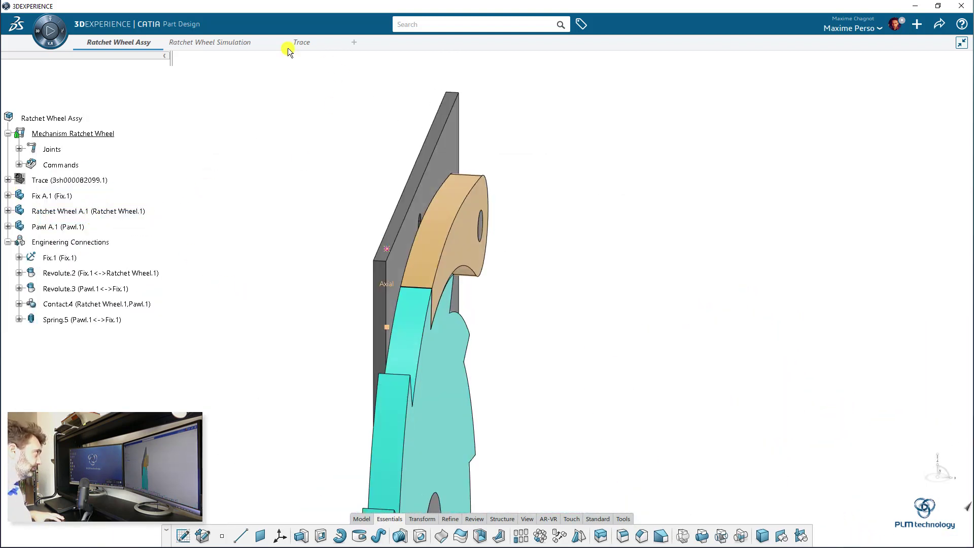
Step: Inspect the slotted plate, pawl and wheel from the front in the Ratchet Wheel Simulation
left_click(221, 44)
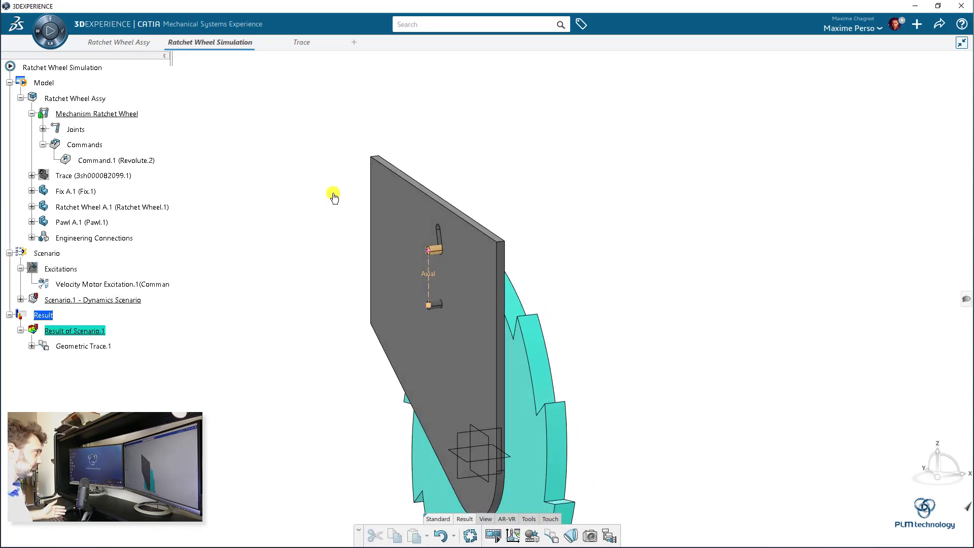
middle_click_drag(493, 230, 466, 109)
middle_click_drag(687, 311, 524, 250)
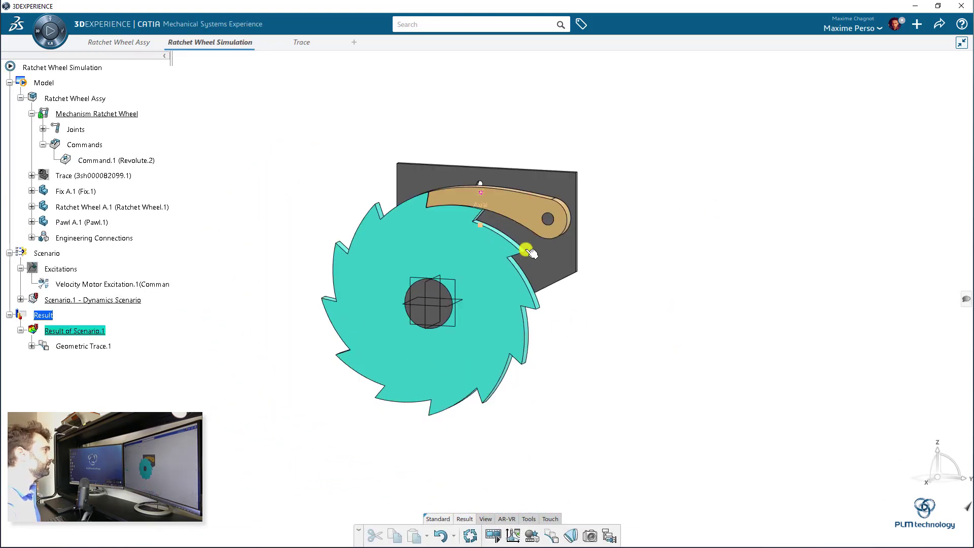
Step: Return to the assembly, activate the root product Ratchet Wheel Assy and update it
left_click(135, 44)
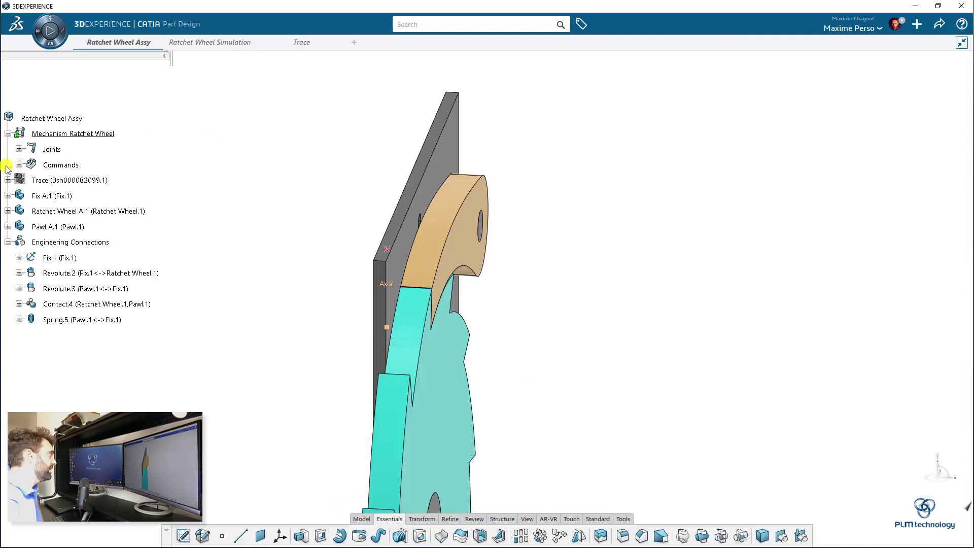
left_click(8, 134)
double_click(50, 119)
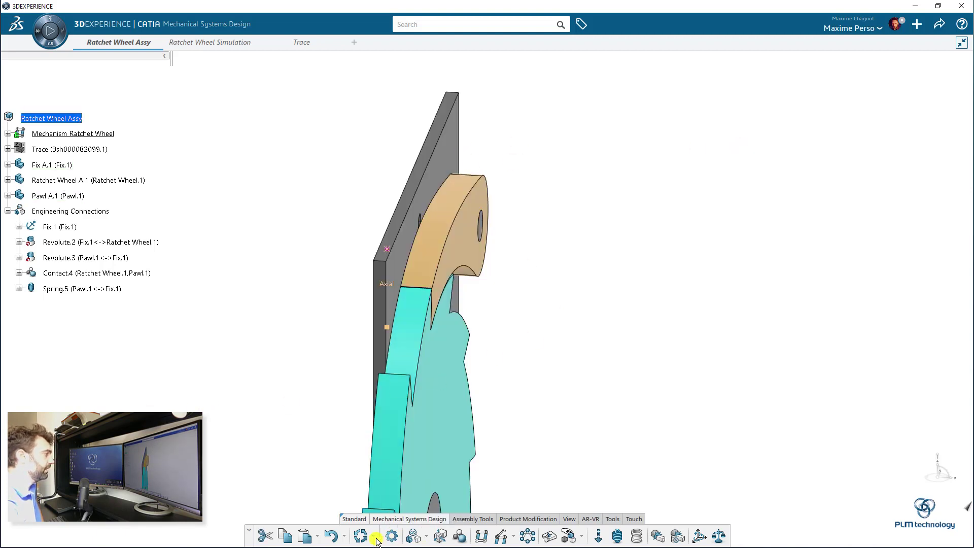
left_click(361, 536)
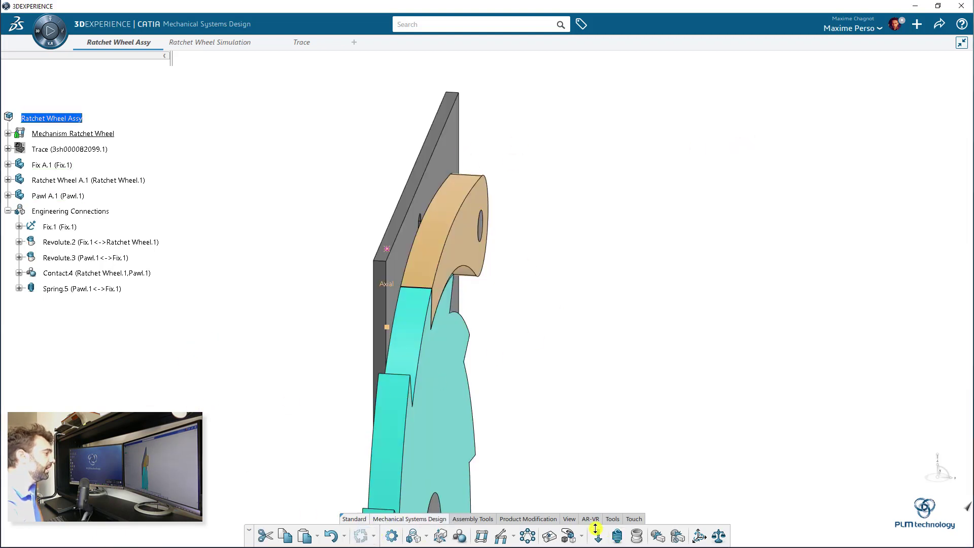
Step: Recompute the weight and inertia properties of Ratchet Wheel Assy and leave the weight definition view
left_click(71, 120)
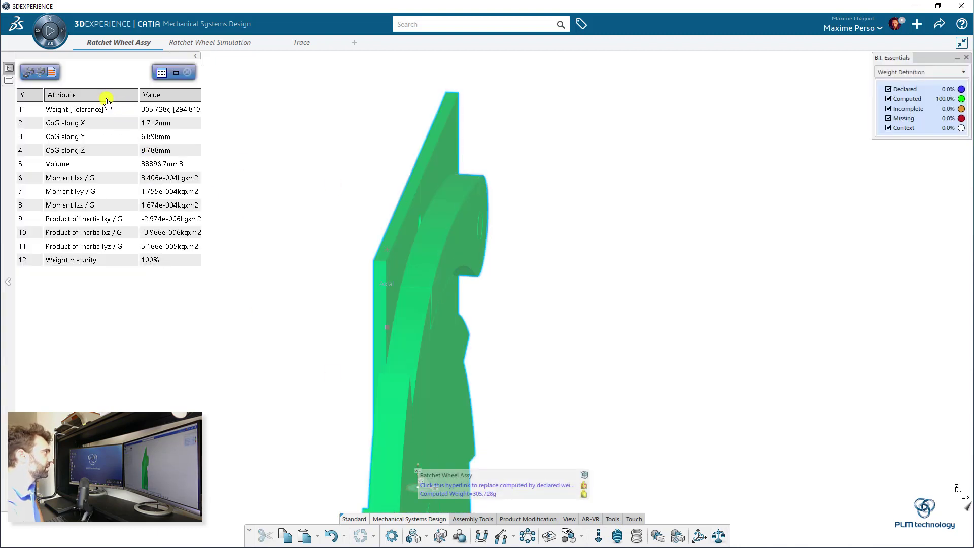
left_click(30, 73)
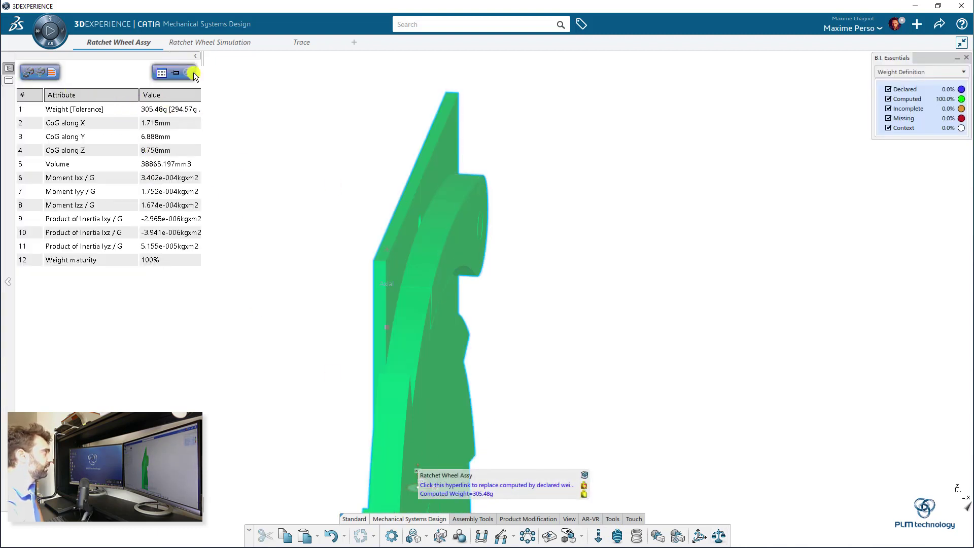
left_click(187, 72)
left_click(699, 537)
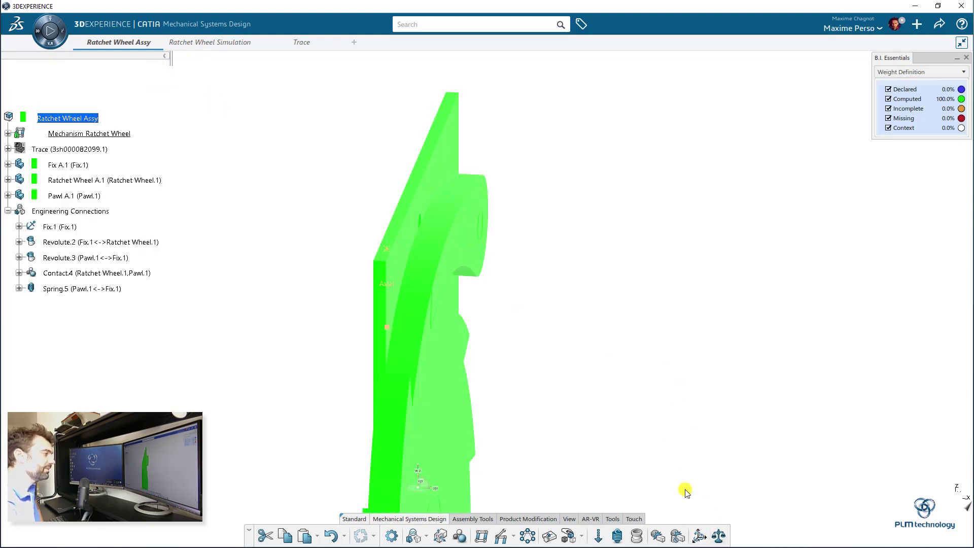
left_click(718, 535)
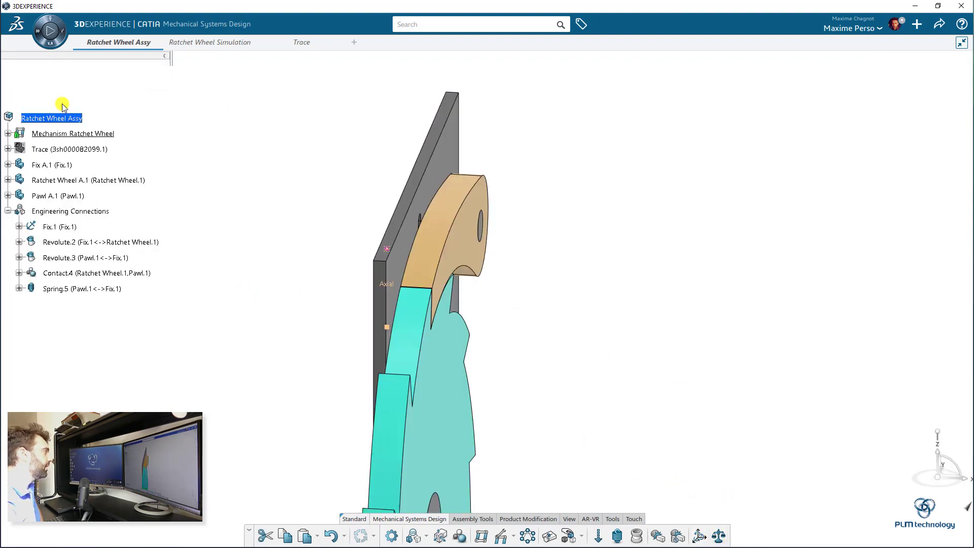
Step: Switch to the Ratchet Wheel Simulation, update the scenario and expand Scenario.1 to show its excitations
middle_click_drag(602, 376, 342, 337)
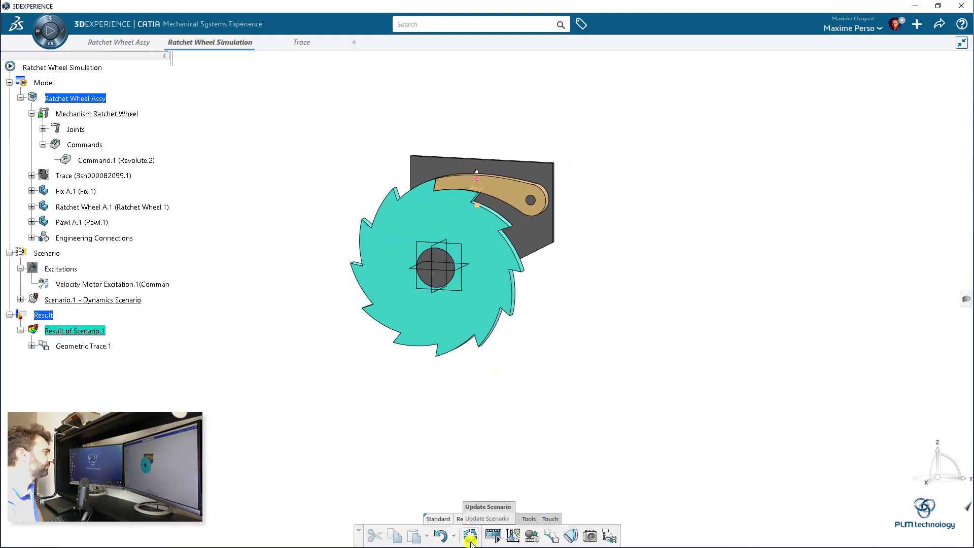
middle_click_drag(272, 358, 364, 318)
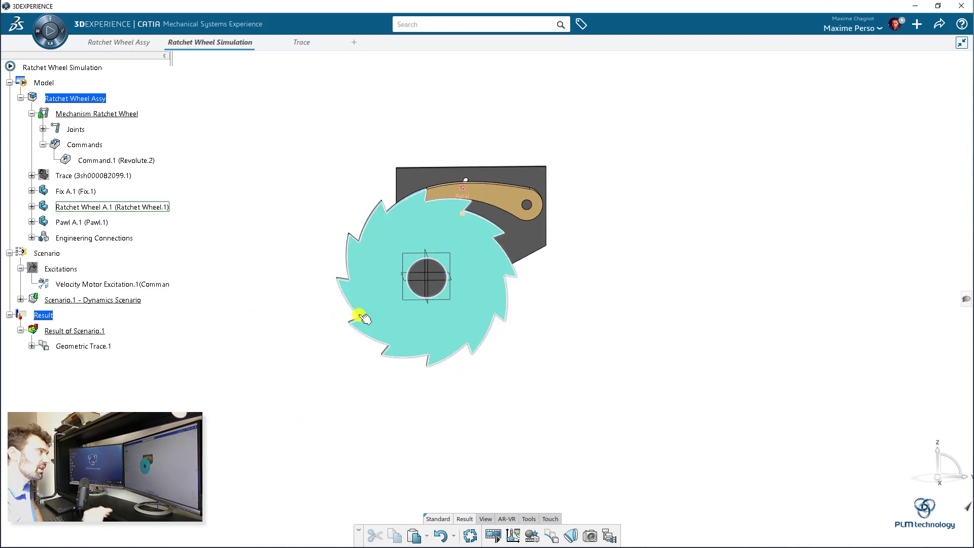
left_click(21, 299)
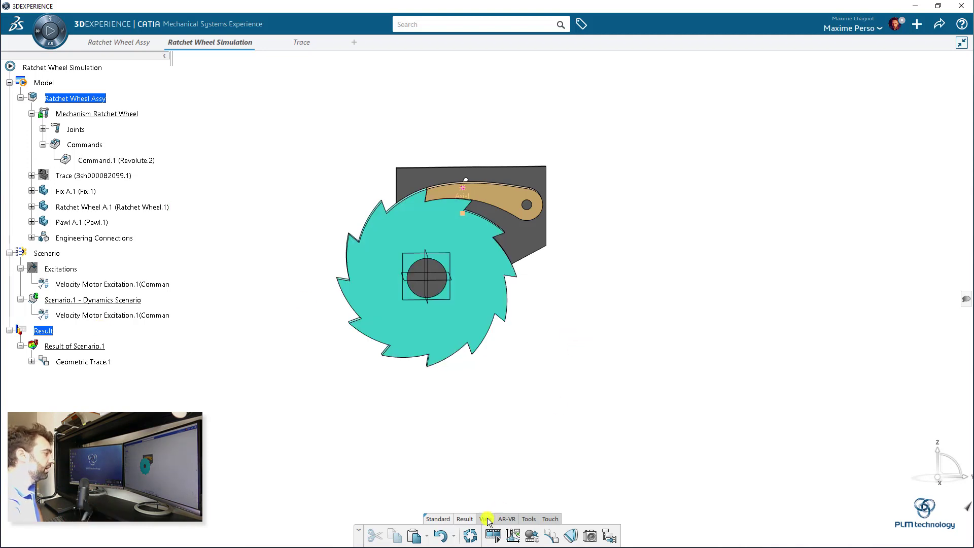
Step: Activate the Scenario section and create a Position Motor Excitation on Command.1 (Revolute.2)
double_click(65, 299)
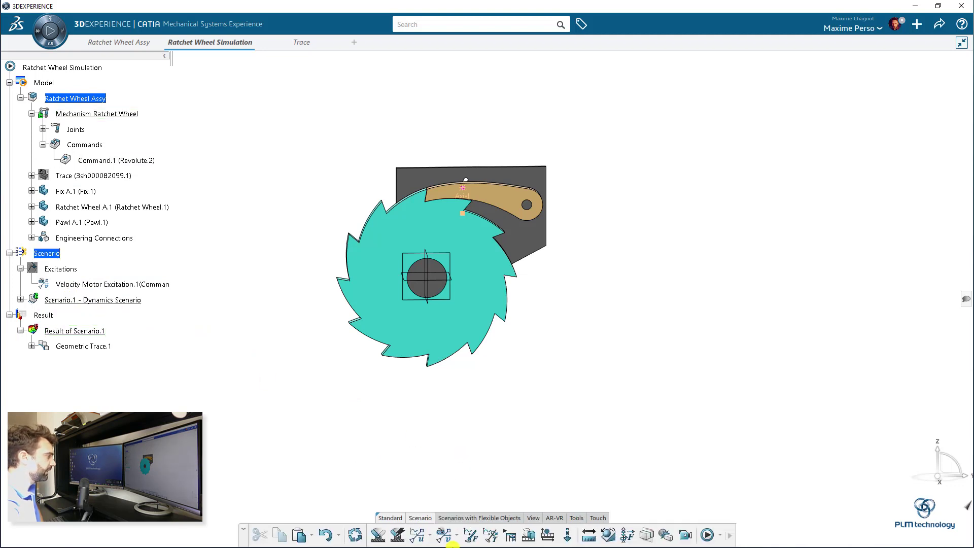
left_click(430, 535)
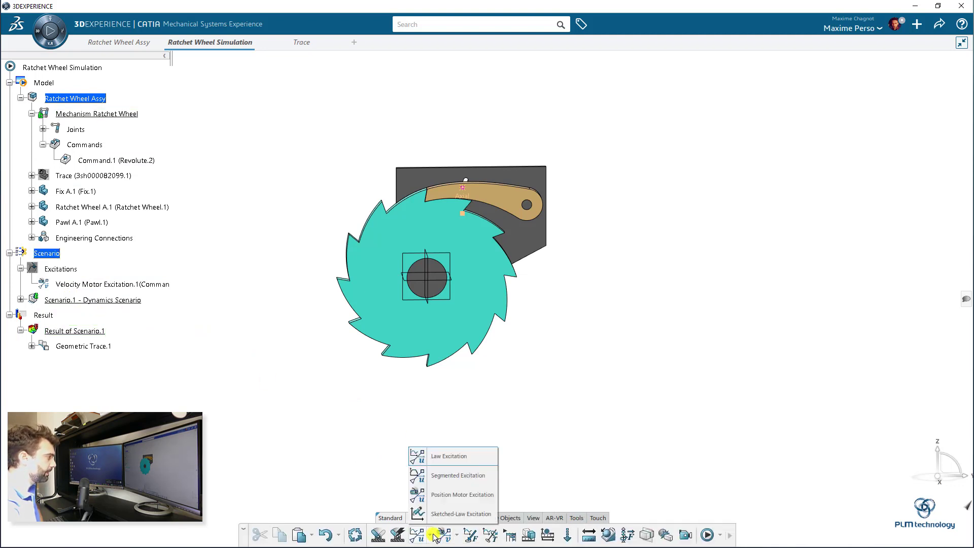
left_click(441, 497)
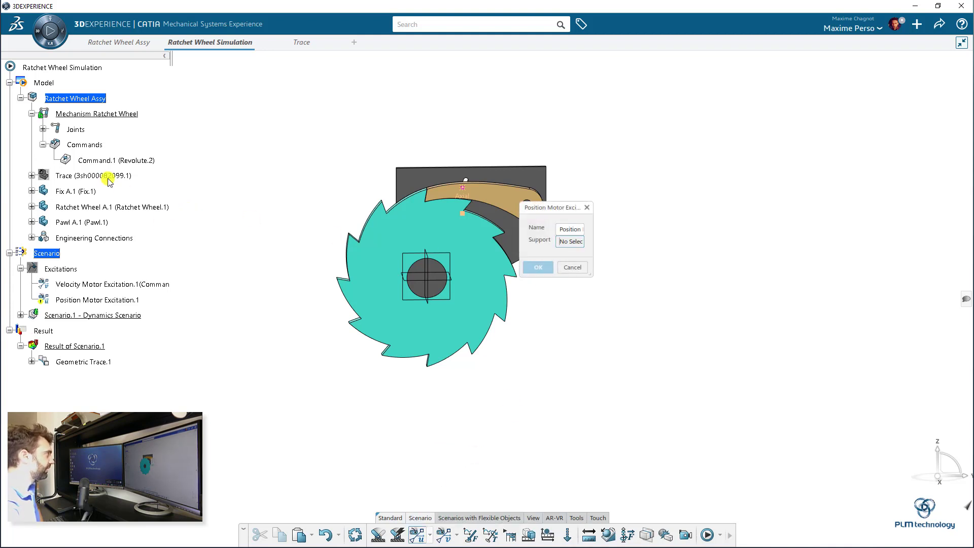
left_click(104, 162)
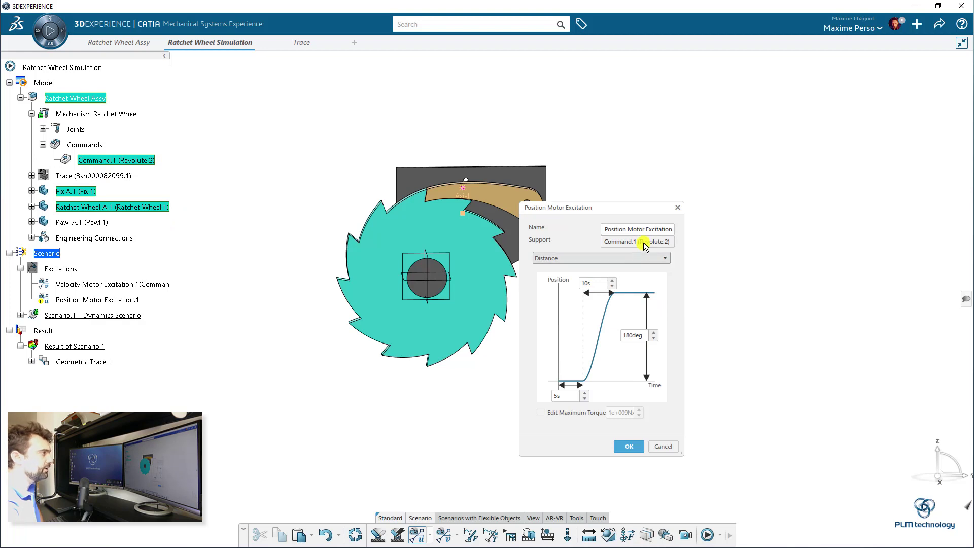
Step: Make the position motor excitation oscillating, with a frequency of 1 Hz and a position range of 90 deg
left_click(643, 257)
left_click(570, 278)
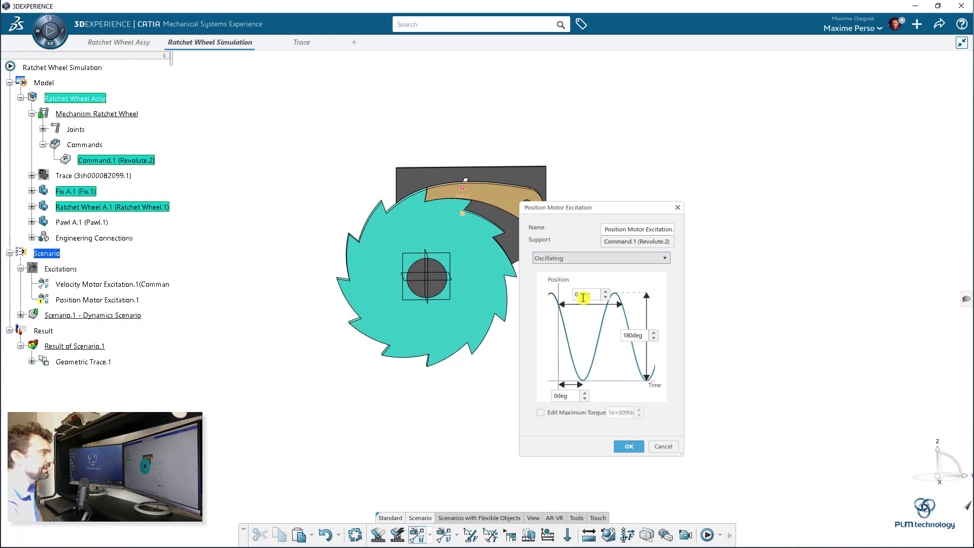
double_click(597, 294)
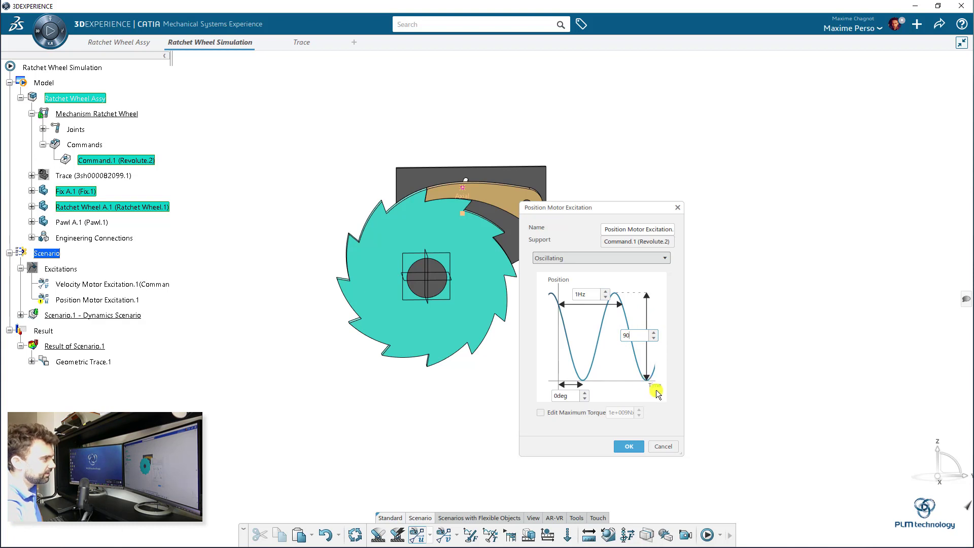
key("Return")
left_click(629, 446)
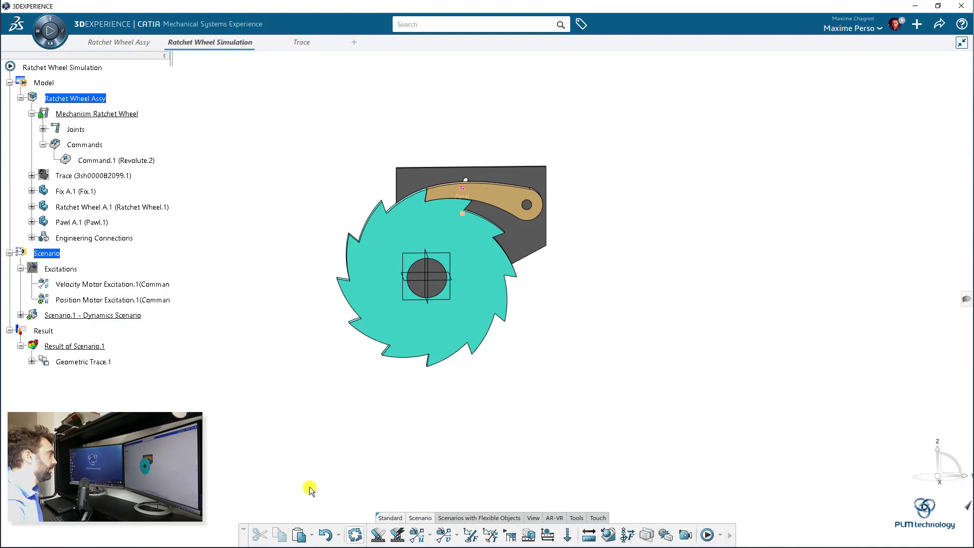
Step: Remove the Velocity Motor Excitation from the excitations referenced by Scenario.1, leaving only the Position Motor Excitation
left_click(21, 315)
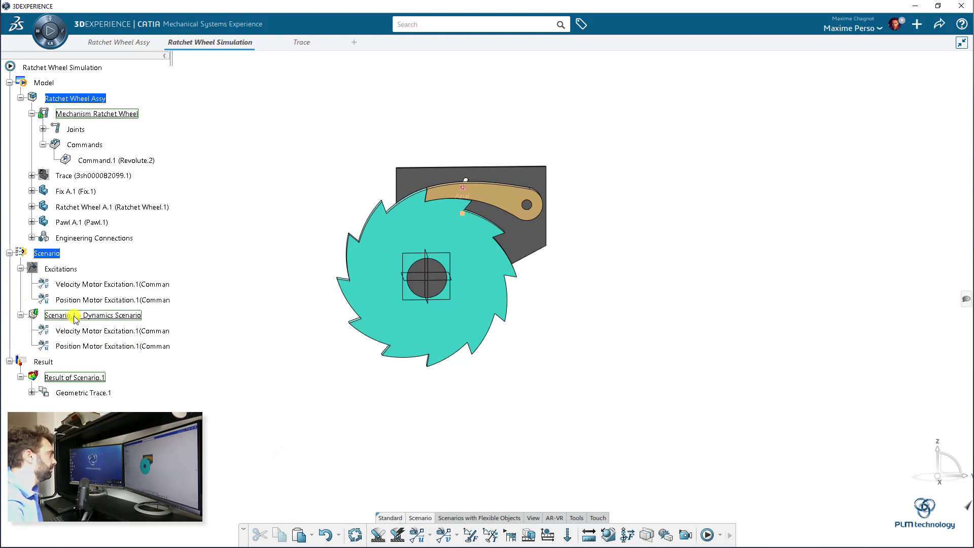
double_click(74, 315)
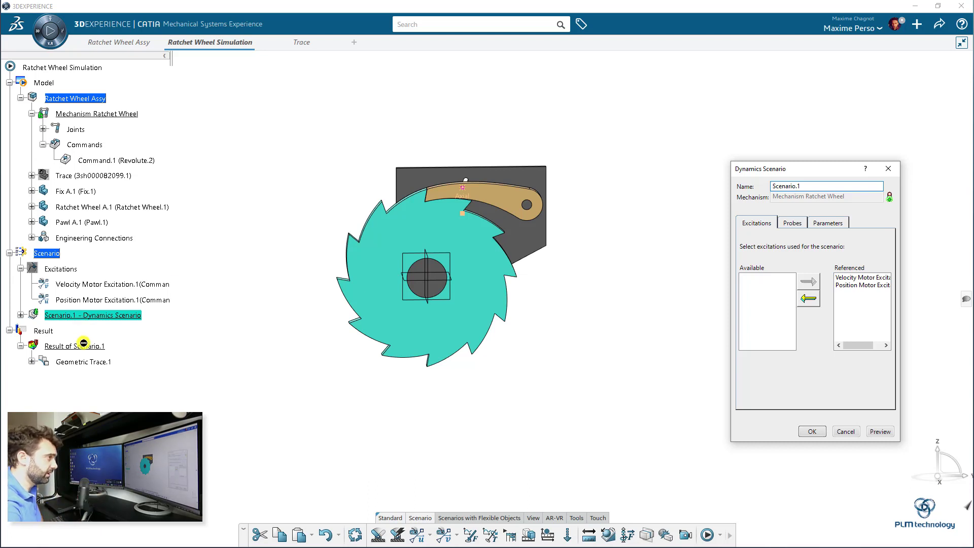
left_click(857, 279)
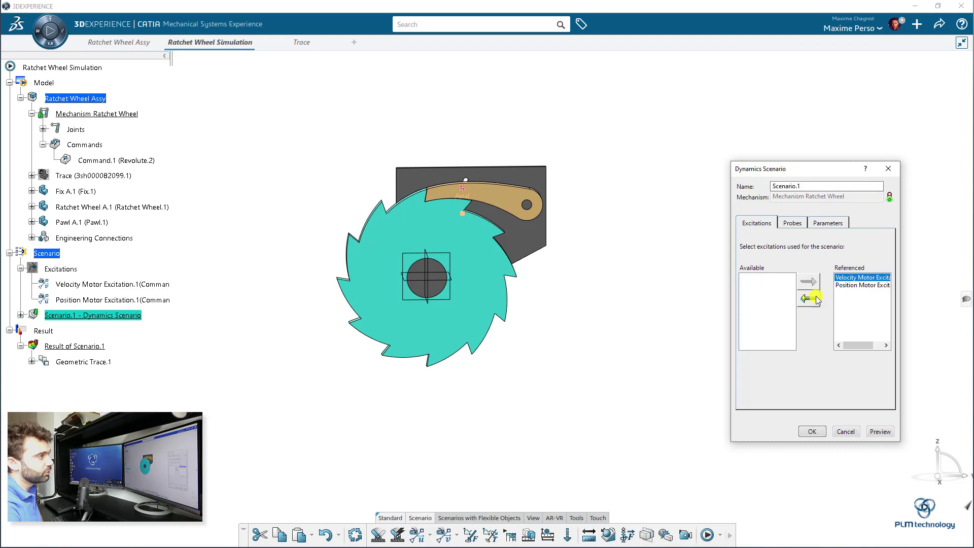
left_click(809, 299)
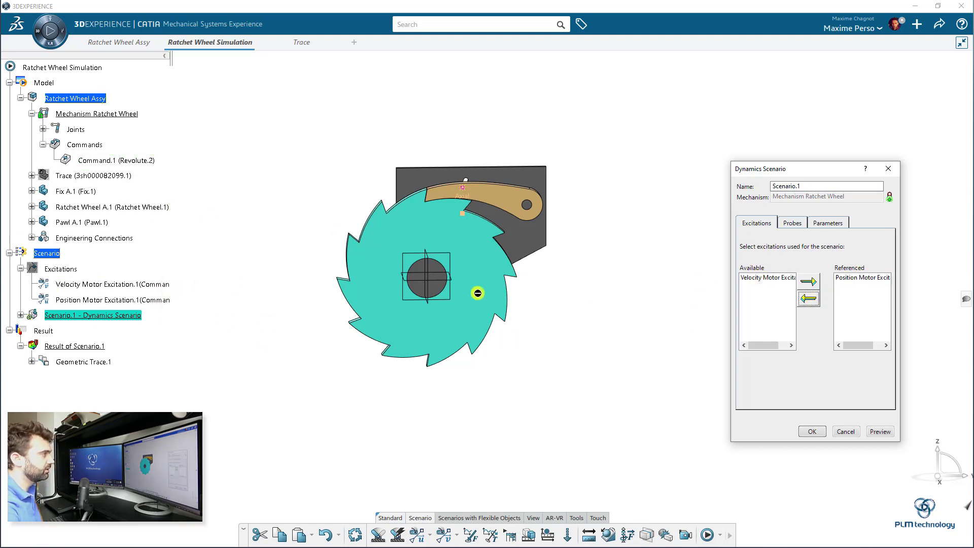
left_click(865, 278)
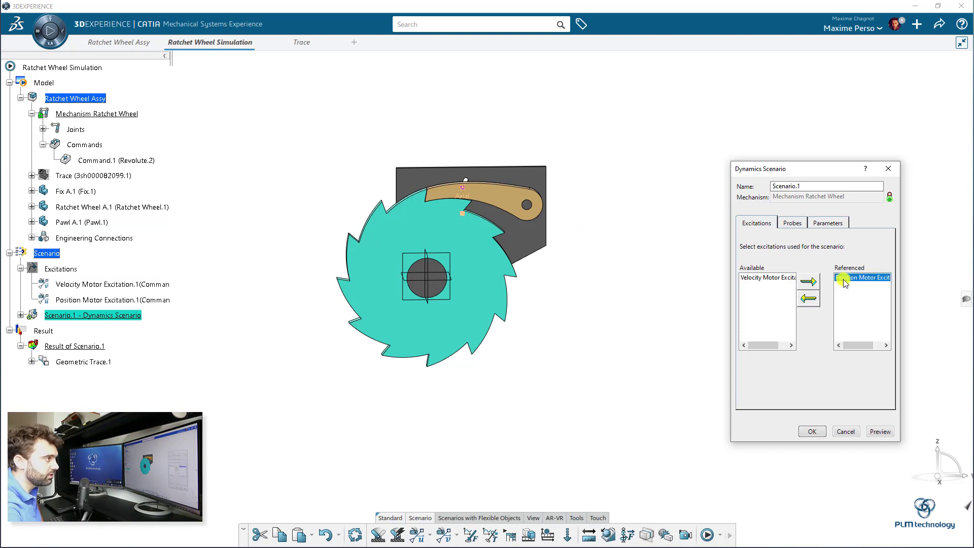
Step: Accept Scenario.1 with an end time of 1 s, compute its results with local update and dismiss the incident diagnosis
left_click(829, 223)
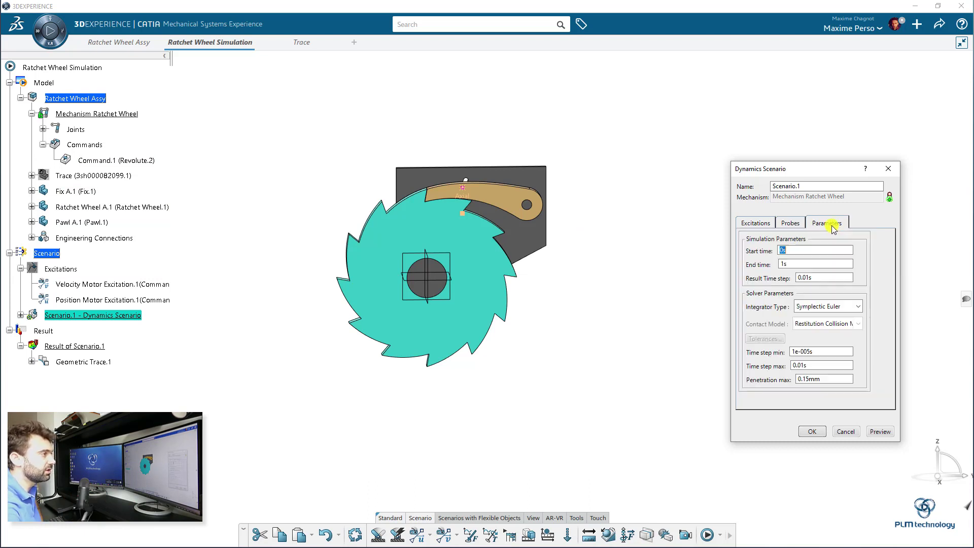
double_click(786, 264)
key("BackSpace")
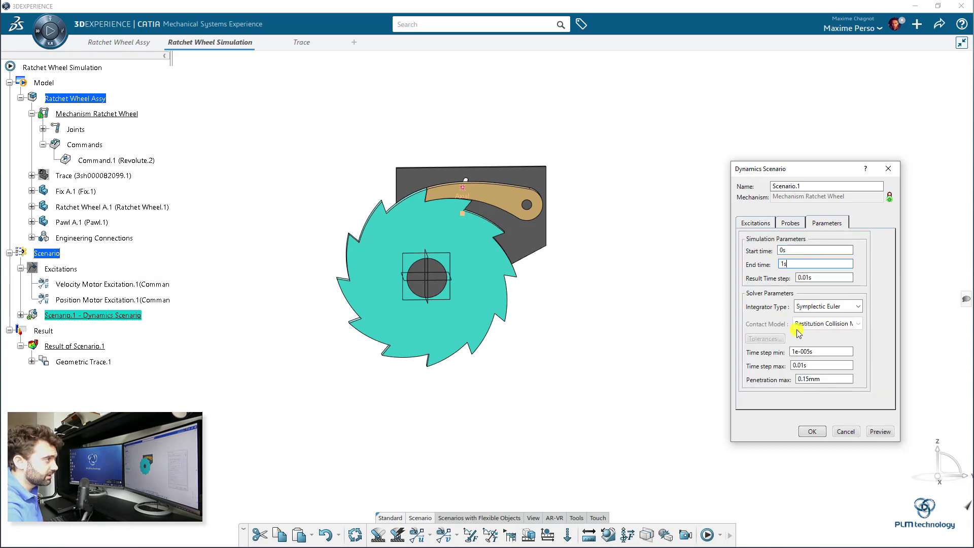
left_click(811, 432)
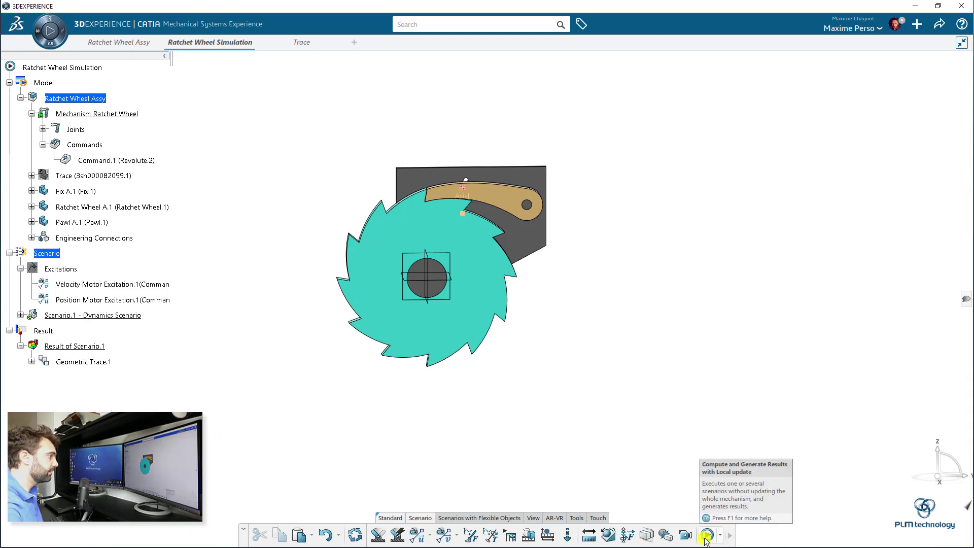
left_click(713, 535)
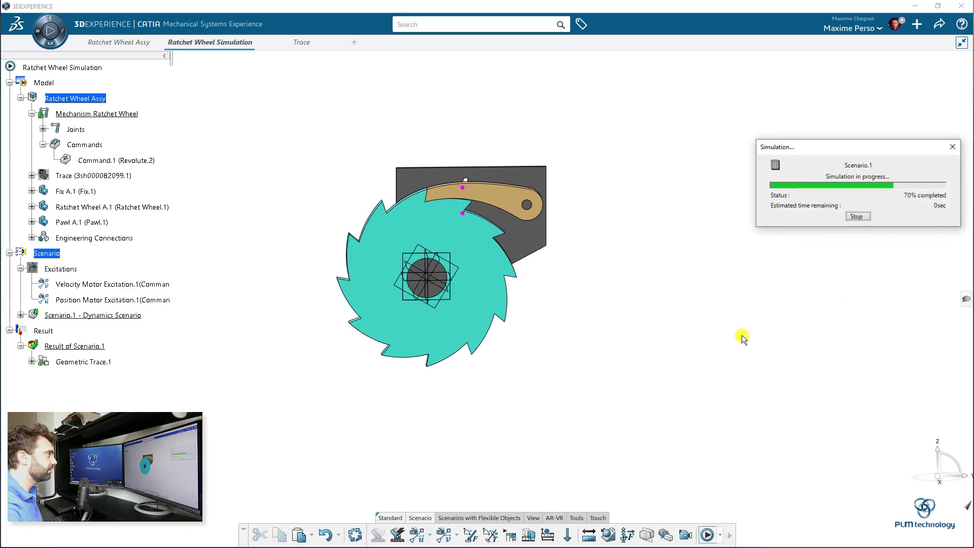
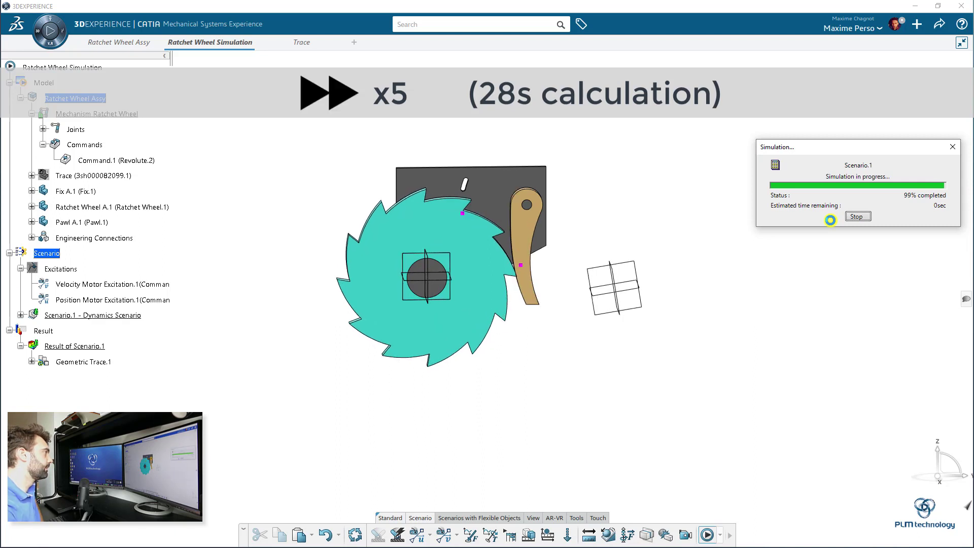
left_click(933, 484)
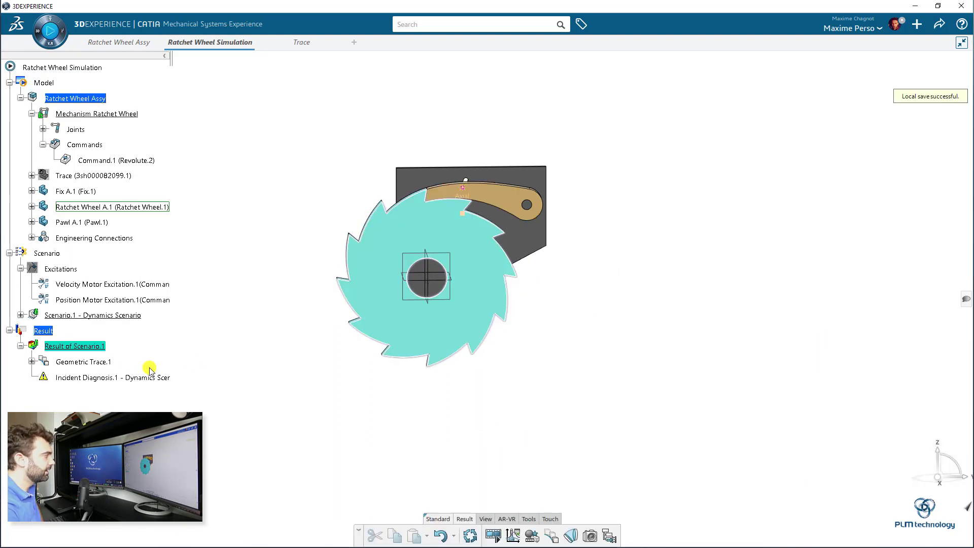
Step: Play back the result of Scenario.1, replay it with a time step of 0.001 s, and leave the playback
left_click(514, 538)
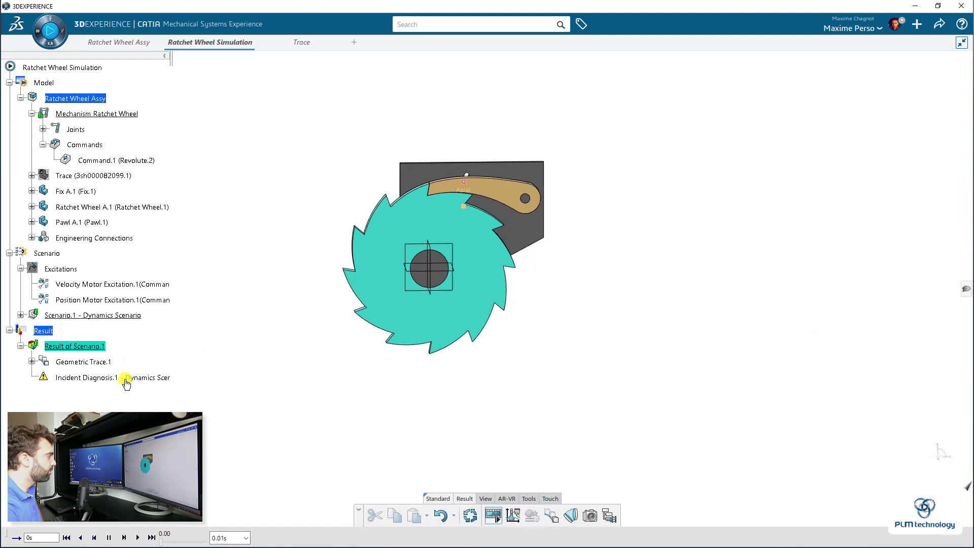
left_click(137, 537)
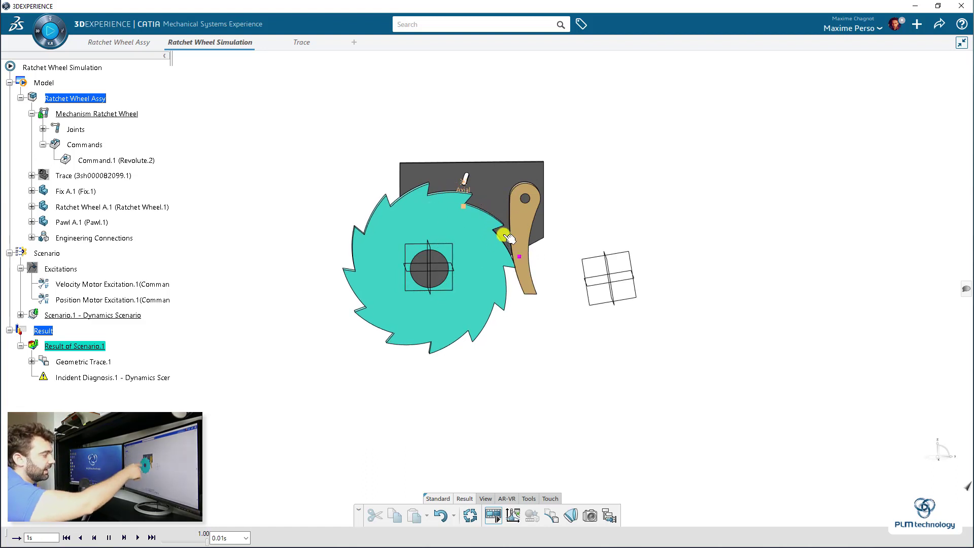
left_click(248, 539)
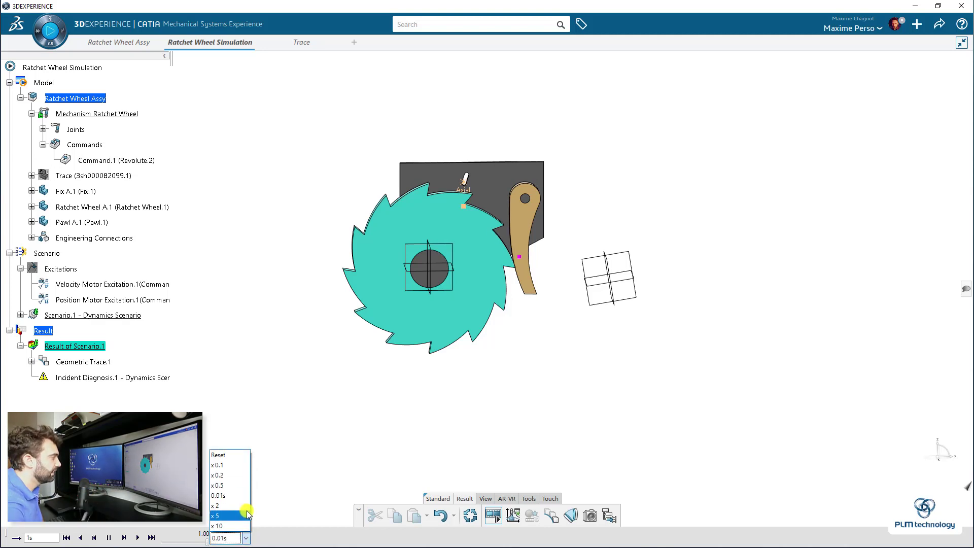
left_click(231, 496)
left_click(137, 538)
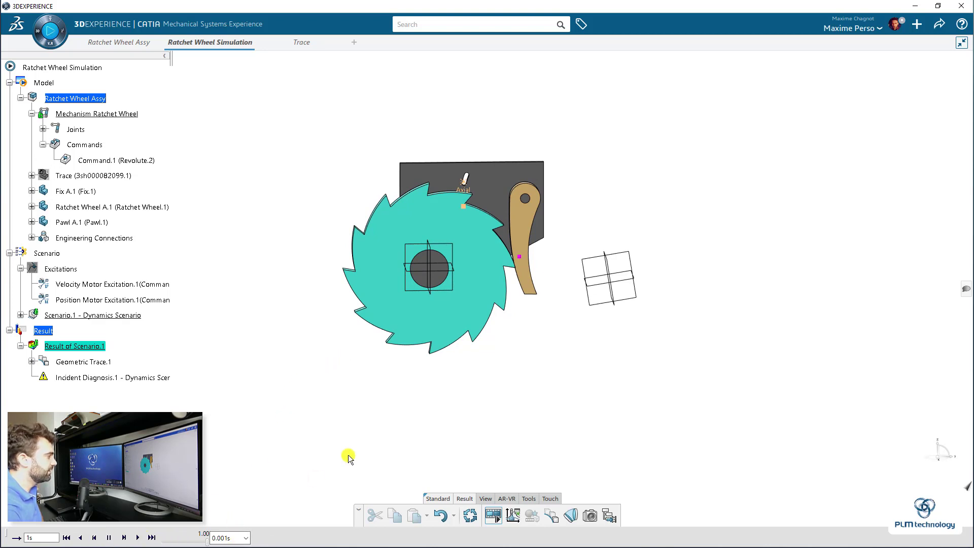
left_click(488, 518)
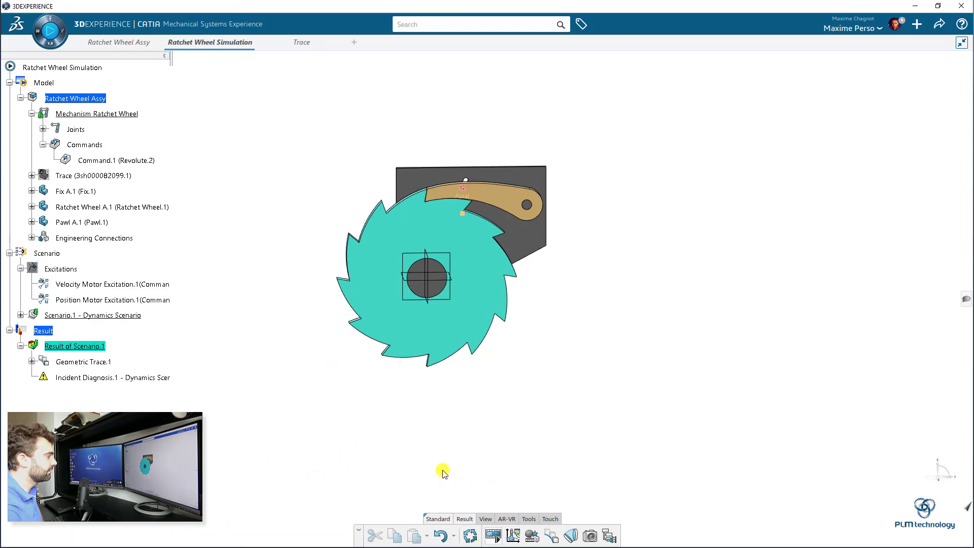
Step: In Ratchet Wheel Assy, set the type of Spring.5's axial spring to Extension only
left_click(106, 43)
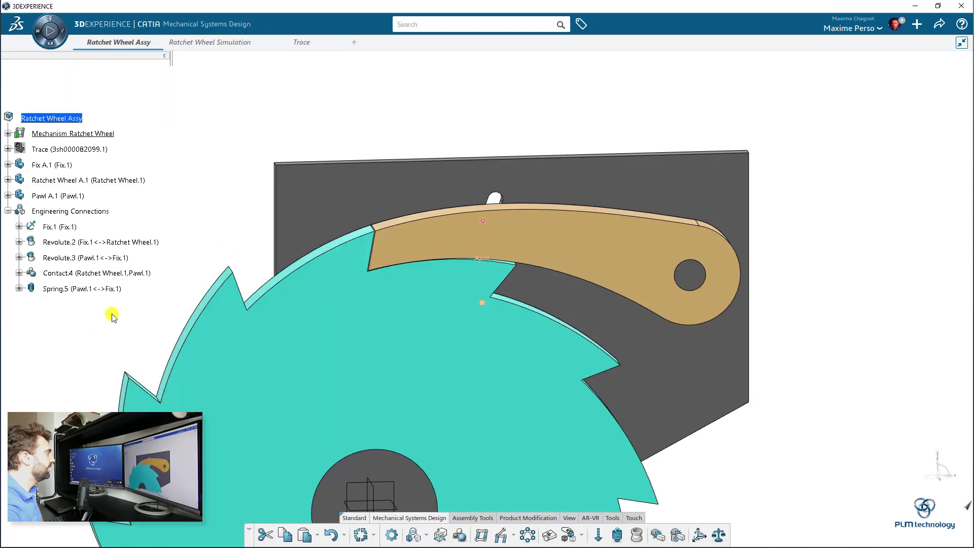
left_click(17, 288)
double_click(83, 320)
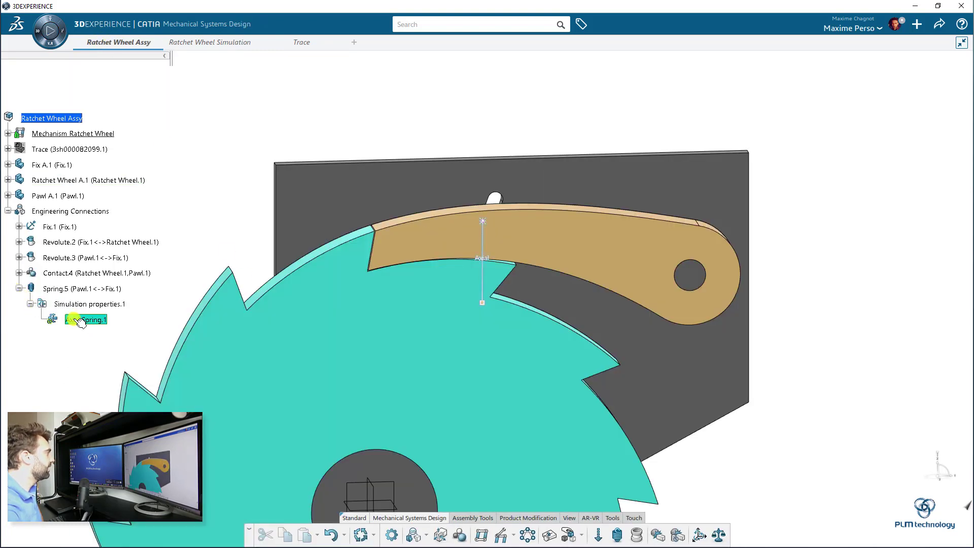
left_click(789, 131)
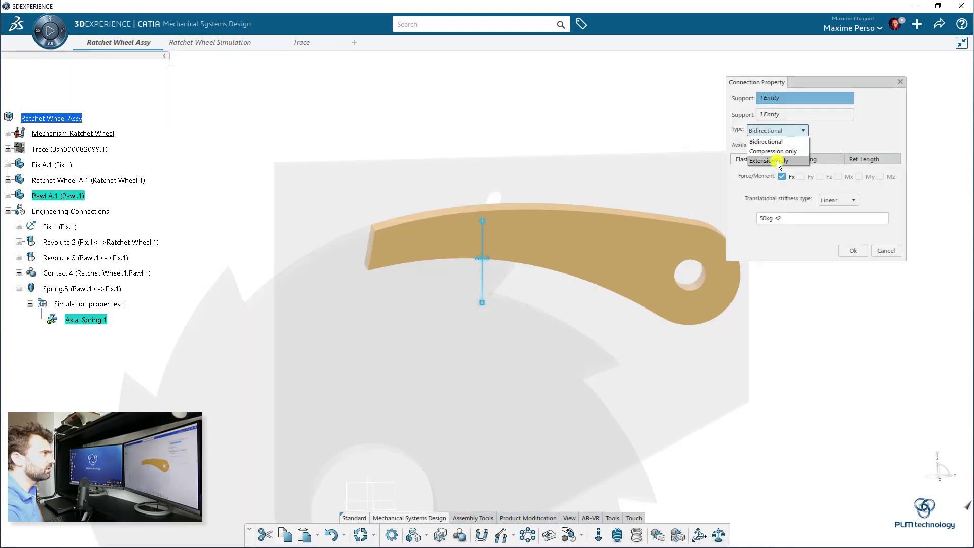
left_click(771, 160)
left_click(854, 251)
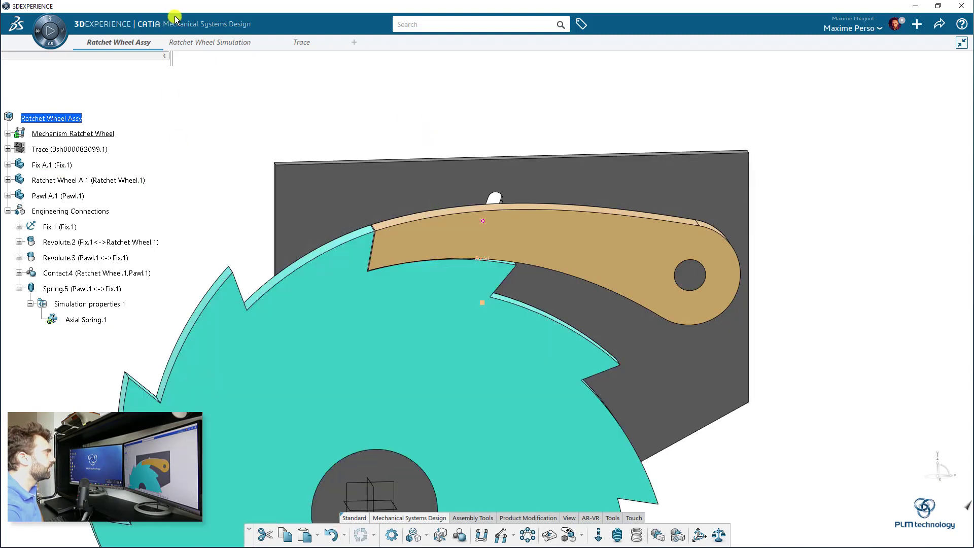
Step: Return to the Ratchet Wheel Simulation, update Scenario.1, and review and accept its parameters
left_click(229, 43)
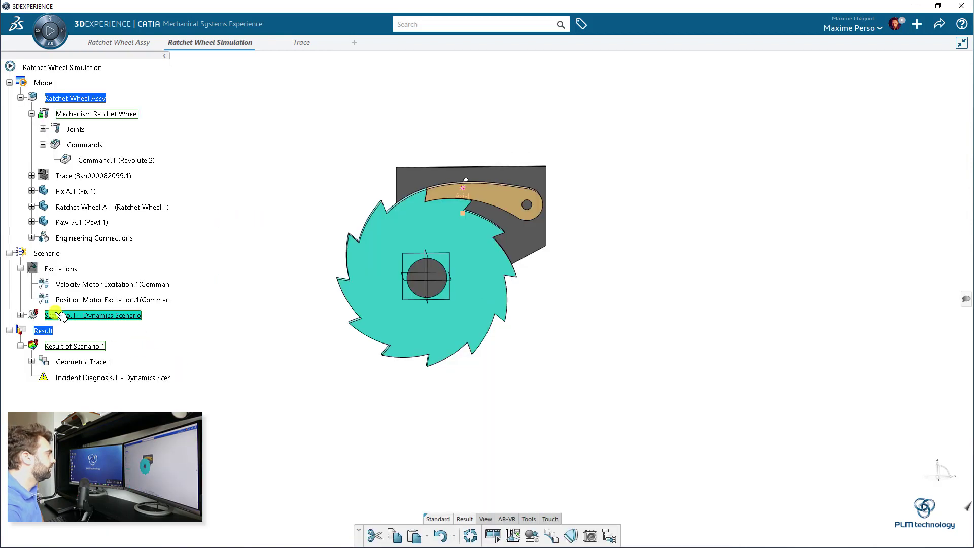
left_click(458, 532)
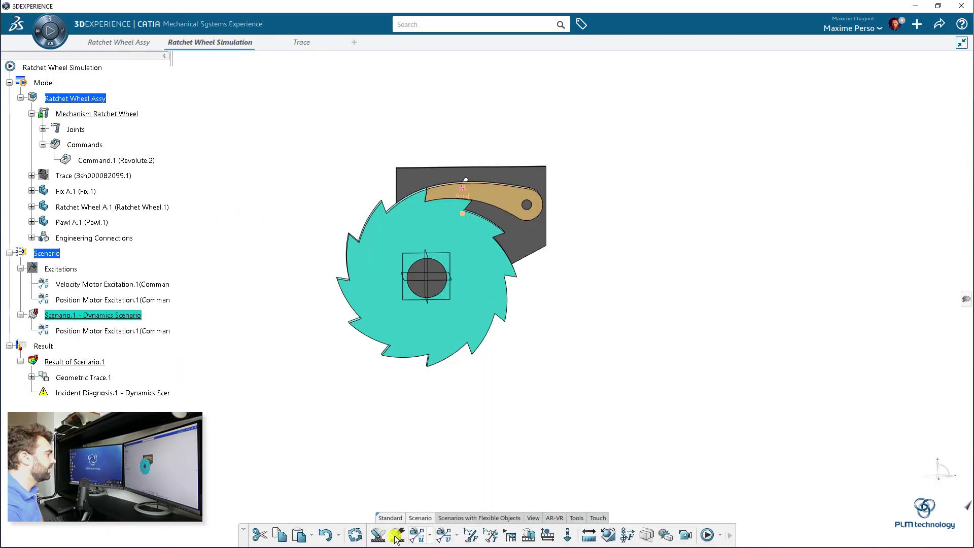
double_click(83, 315)
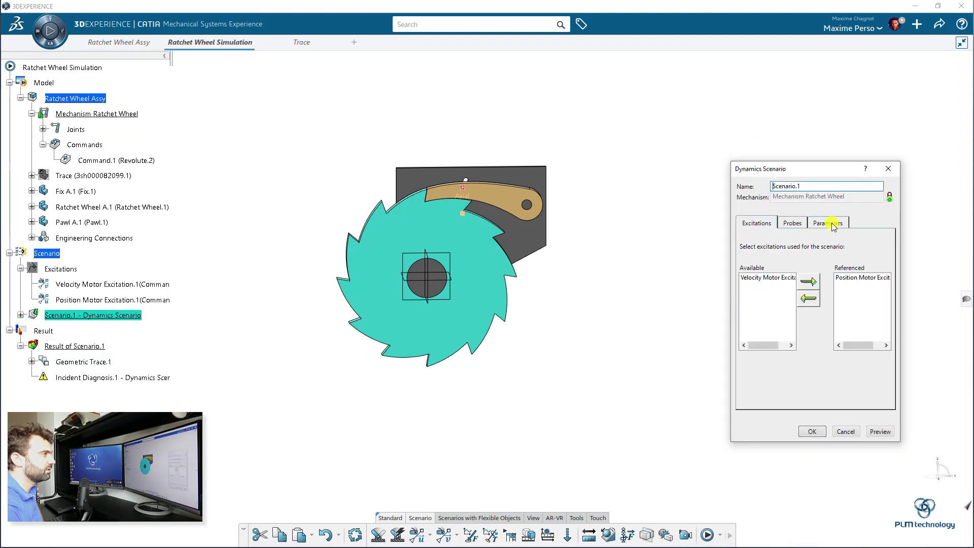
left_click(832, 224)
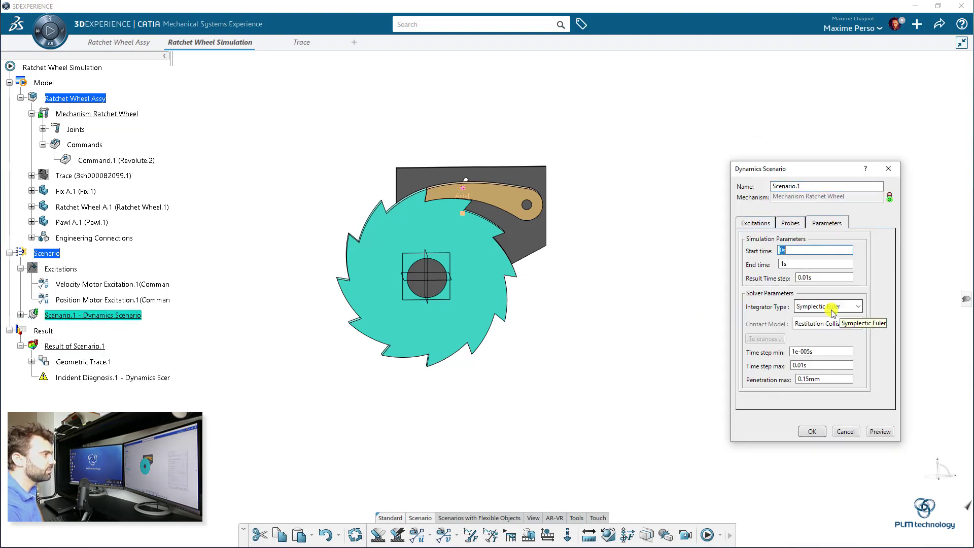
left_click(810, 432)
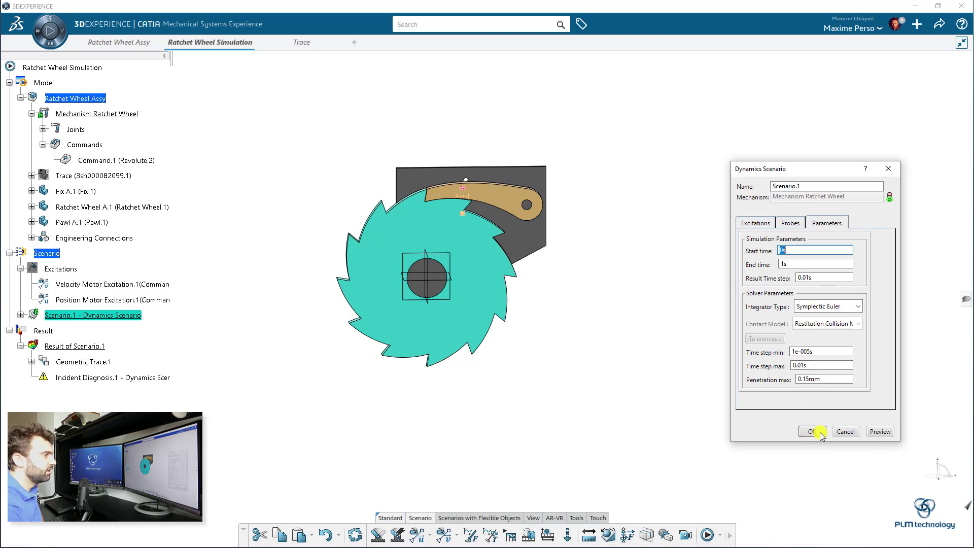
Step: Recompute Scenario.1, dismiss the incident diagnosis and play back the new result
left_click(708, 536)
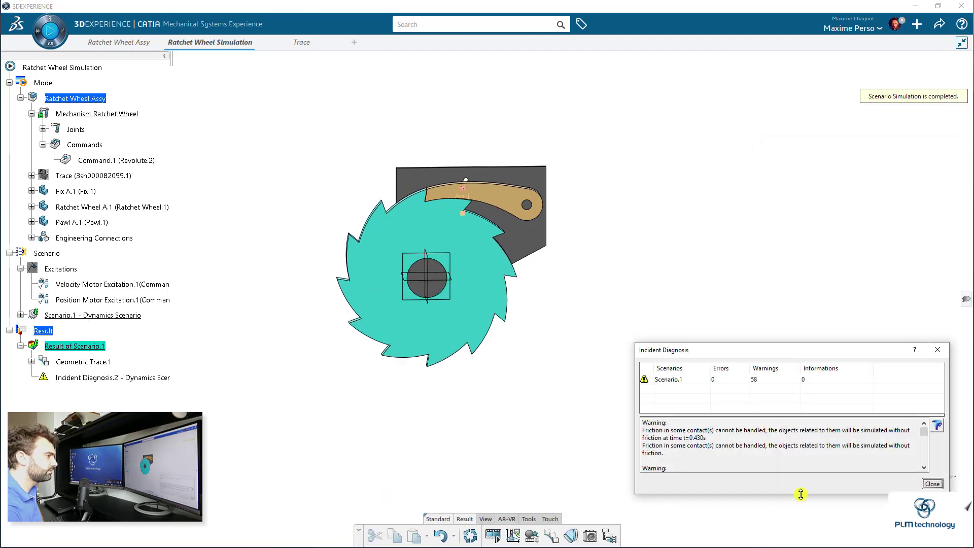
left_click(927, 485)
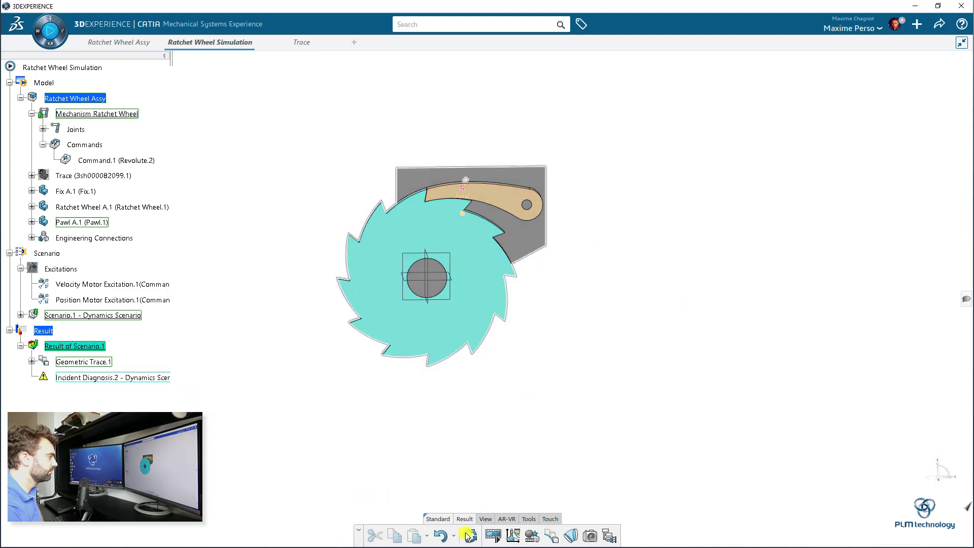
left_click(491, 538)
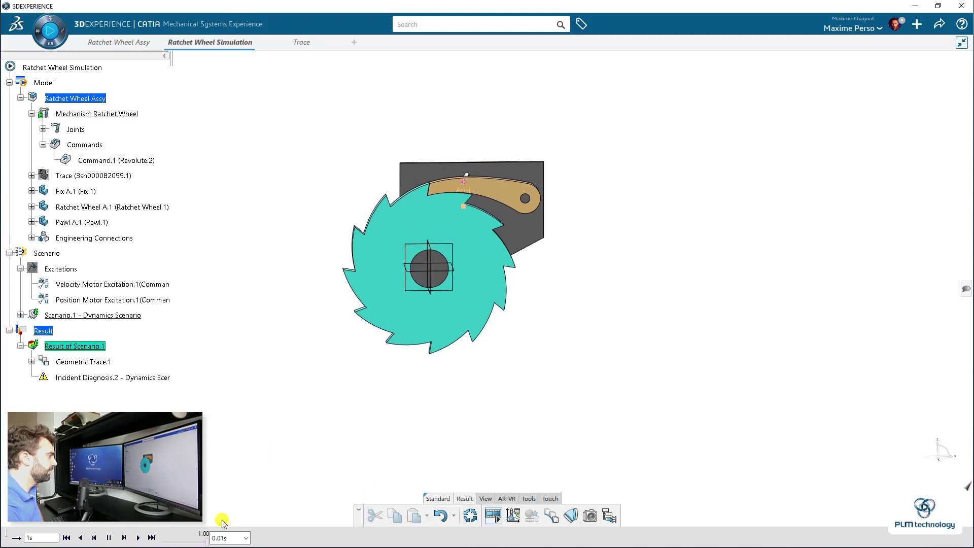
left_click(484, 514)
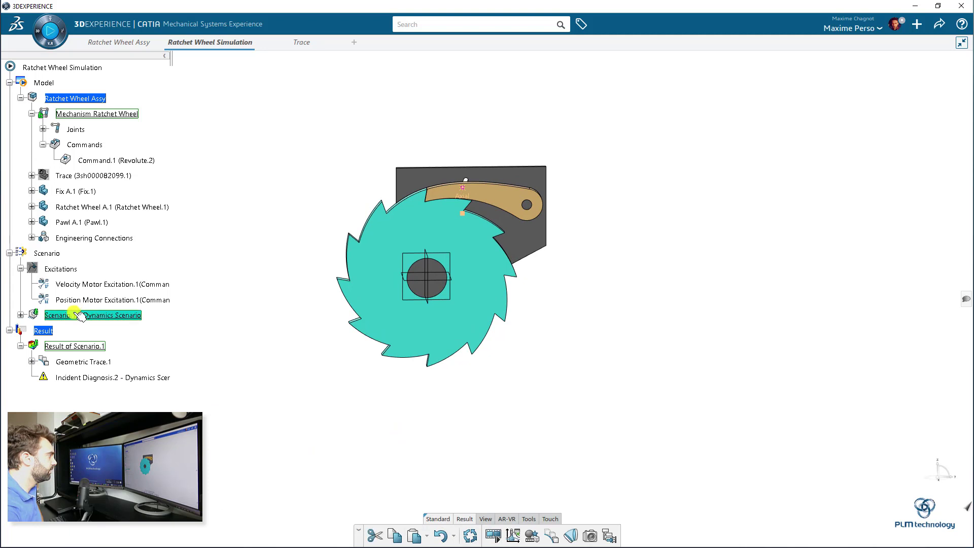
Step: Set Scenario.1's maximum penetration to 0.05 mm, recompute its results and dismiss the incident diagnosis
double_click(136, 315)
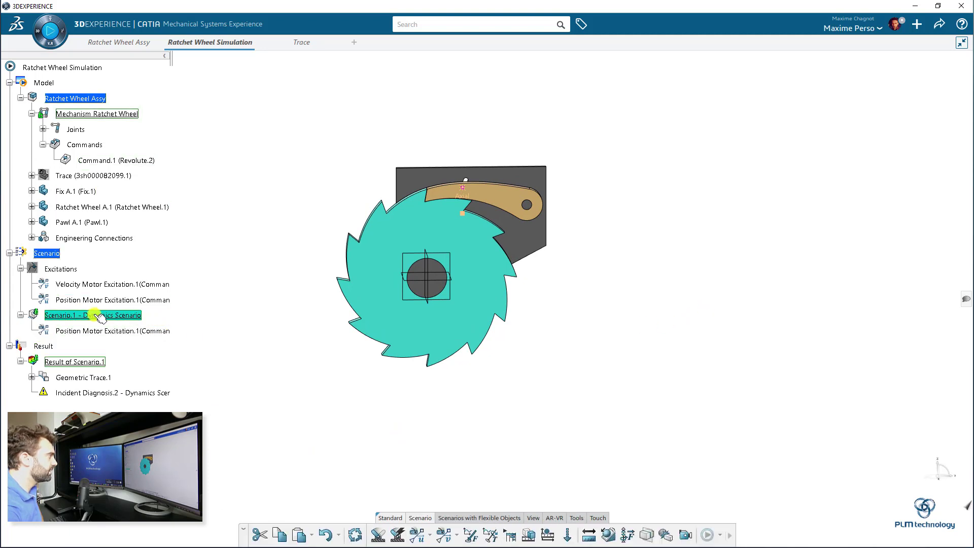
left_click(828, 221)
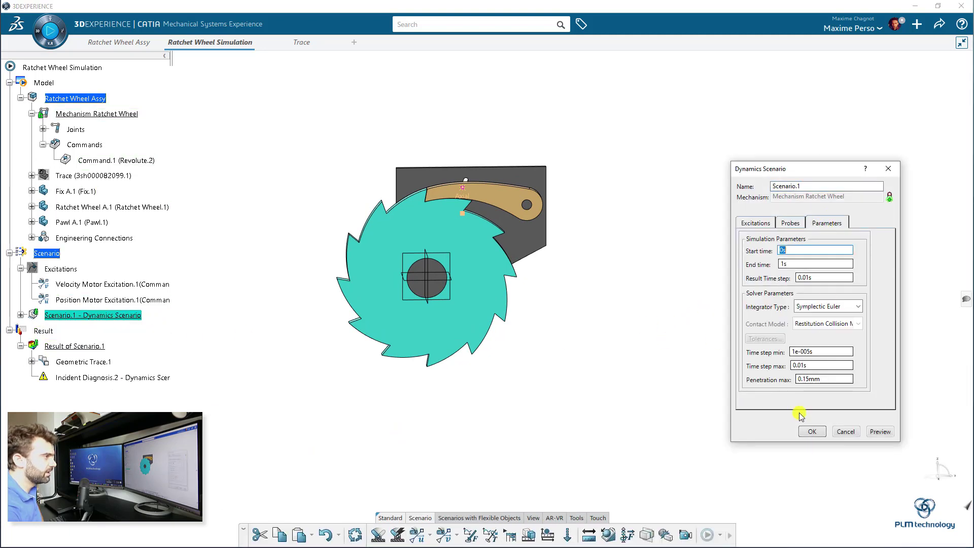
left_click(804, 379)
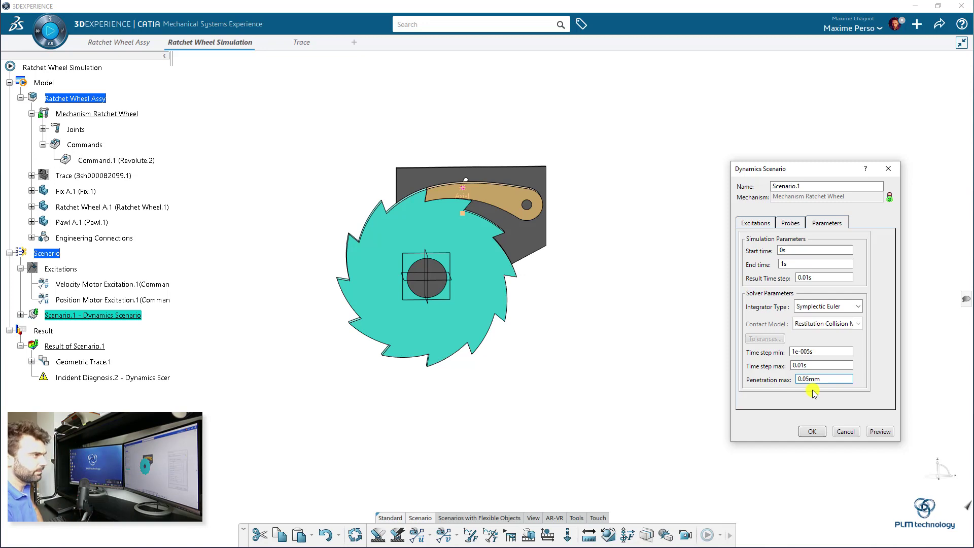
left_click(812, 431)
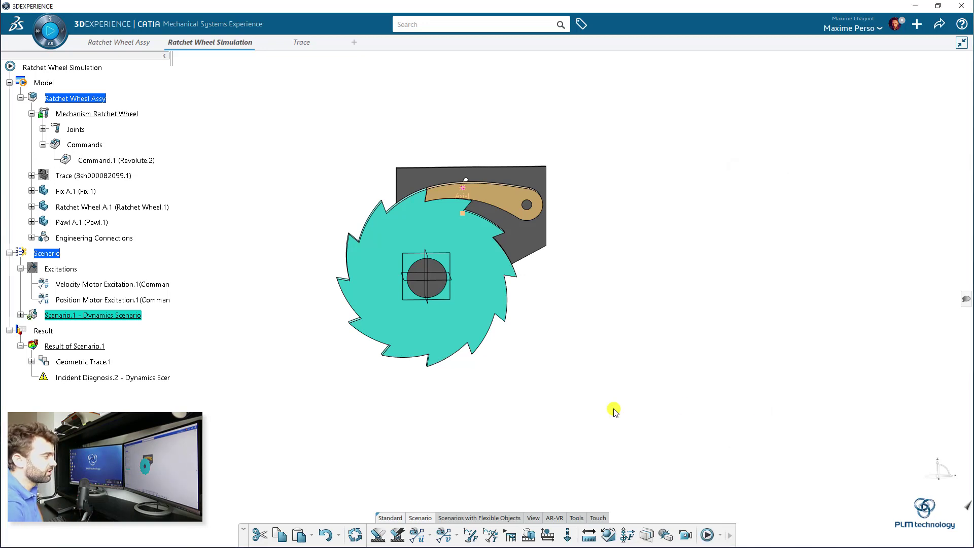
left_click(705, 535)
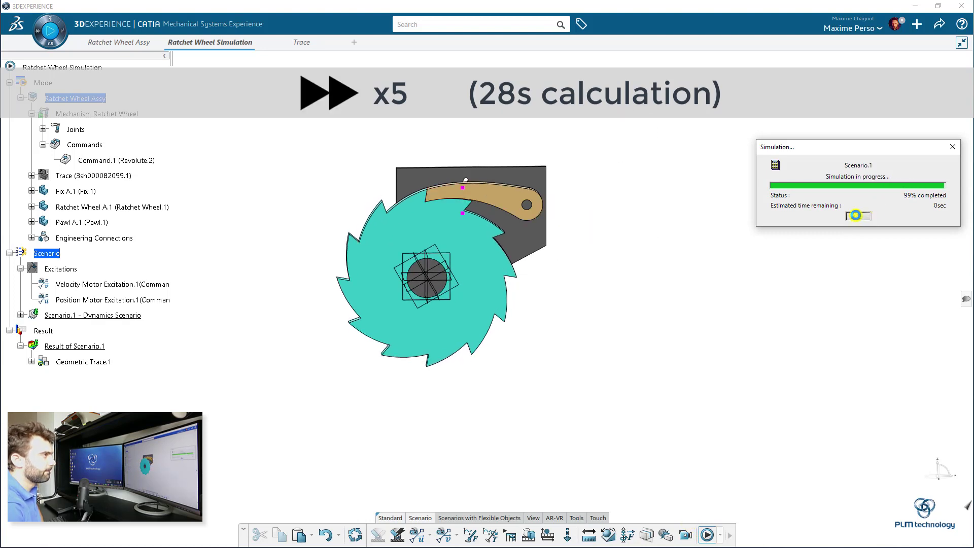
left_click(932, 483)
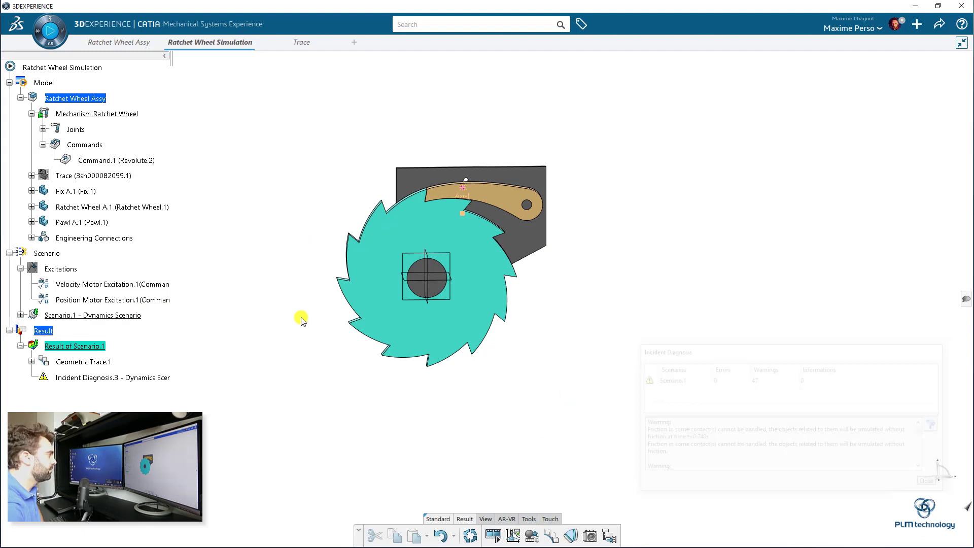
Step: Set Scenario.1's maximum penetration to 1 mm, recompute its results and dismiss the incident diagnosis
left_click(95, 314)
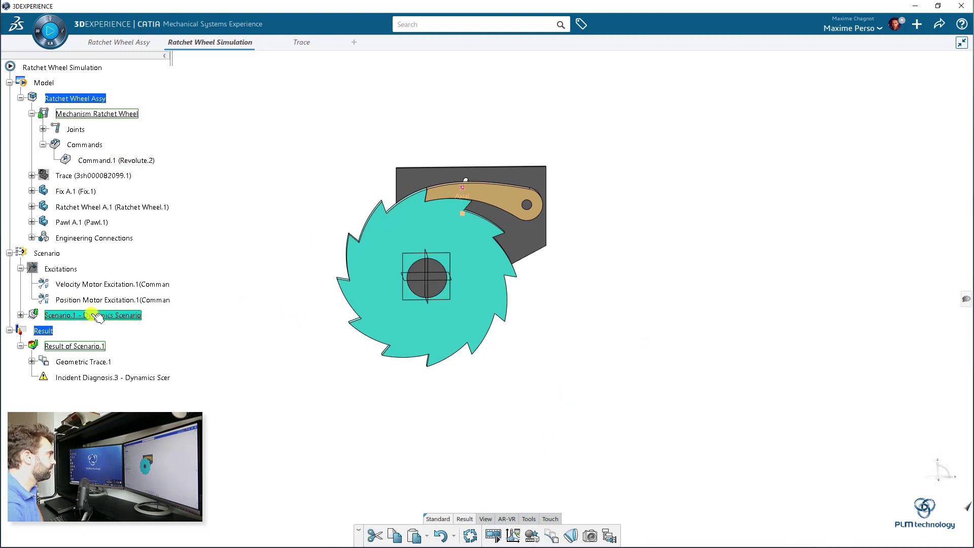
double_click(98, 315)
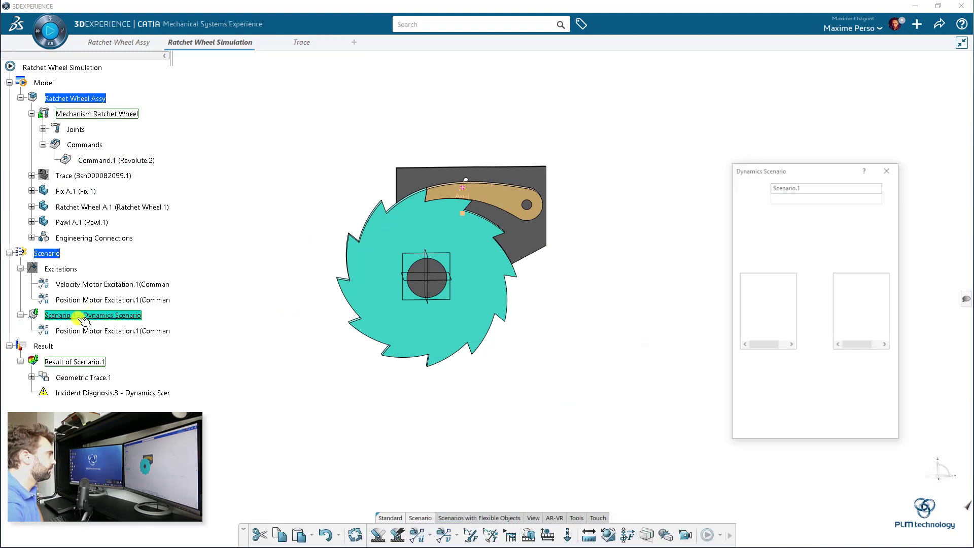
left_click(828, 223)
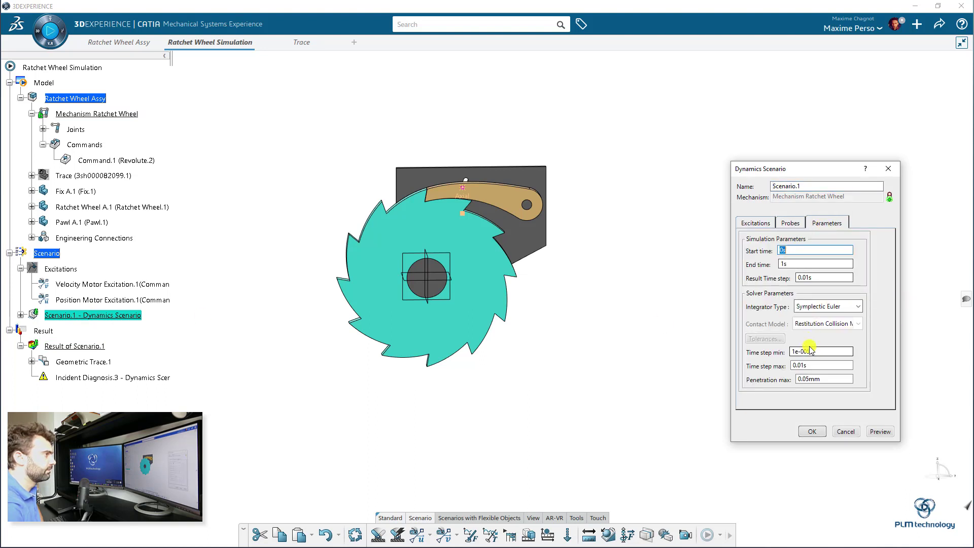
left_click_drag(816, 277, 742, 277)
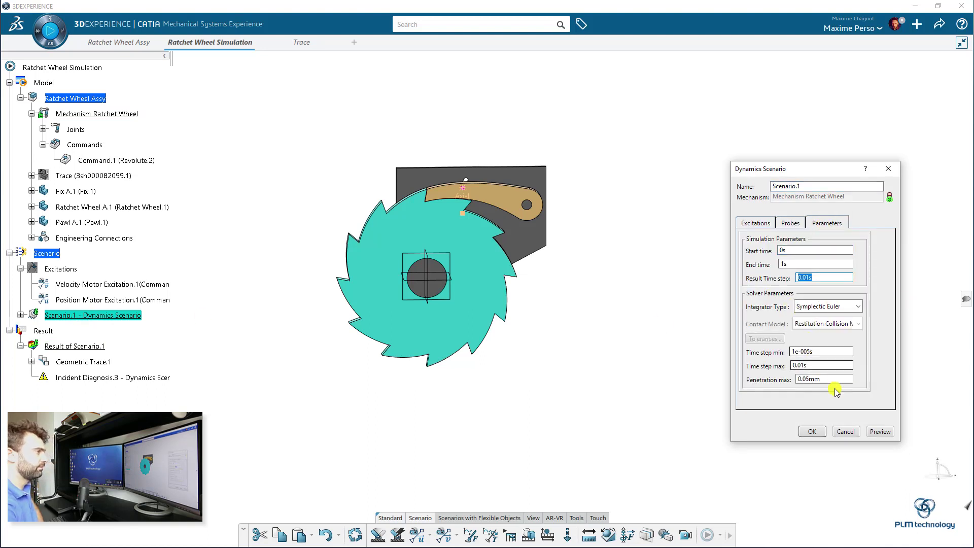
left_click_drag(835, 379, 750, 382)
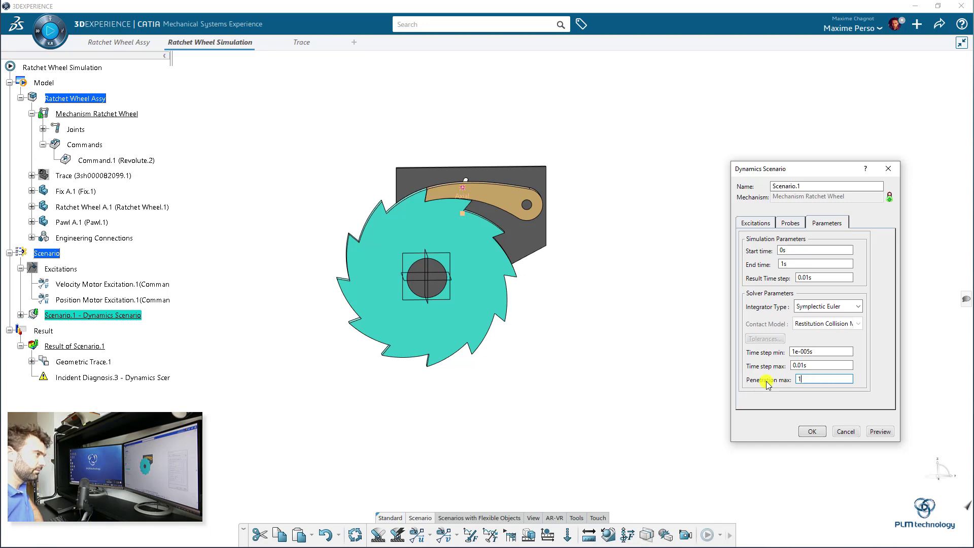
key("Return")
left_click(707, 535)
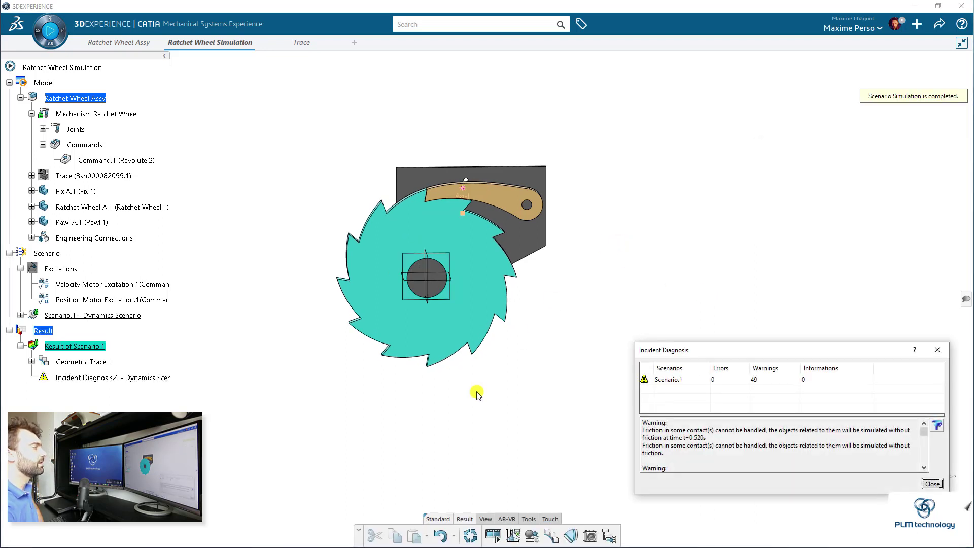
left_click(935, 484)
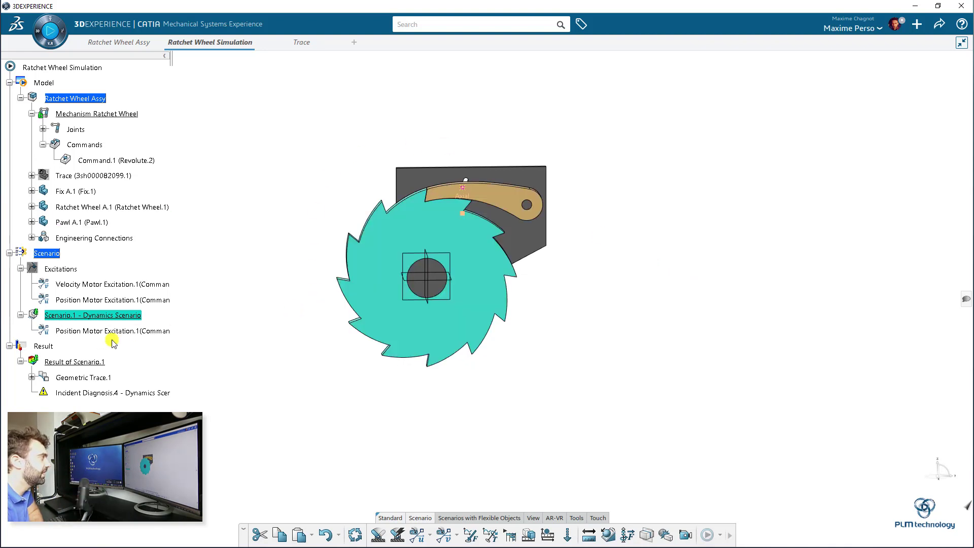
Step: Reopen Scenario.1, review its simulation and solver parameters, and accept them
double_click(87, 315)
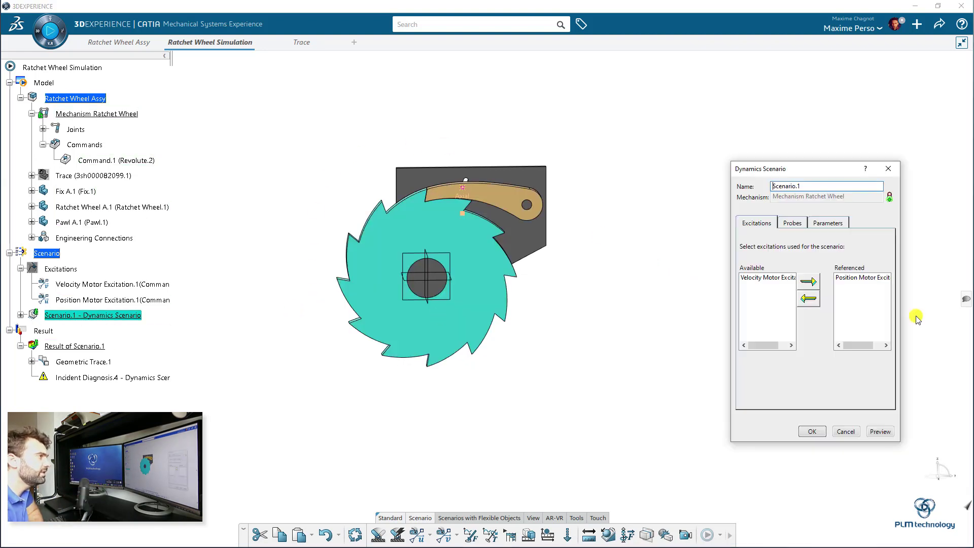
left_click(836, 223)
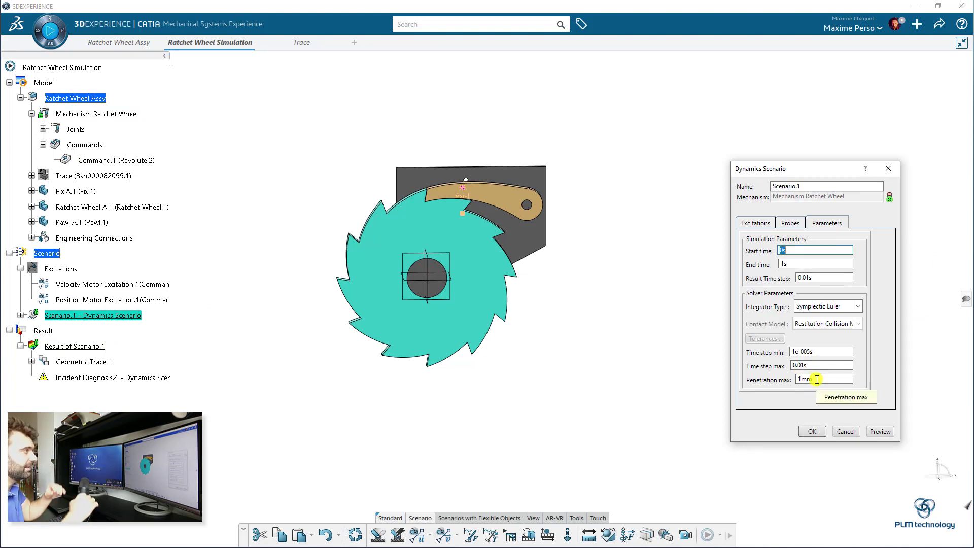
left_click(811, 431)
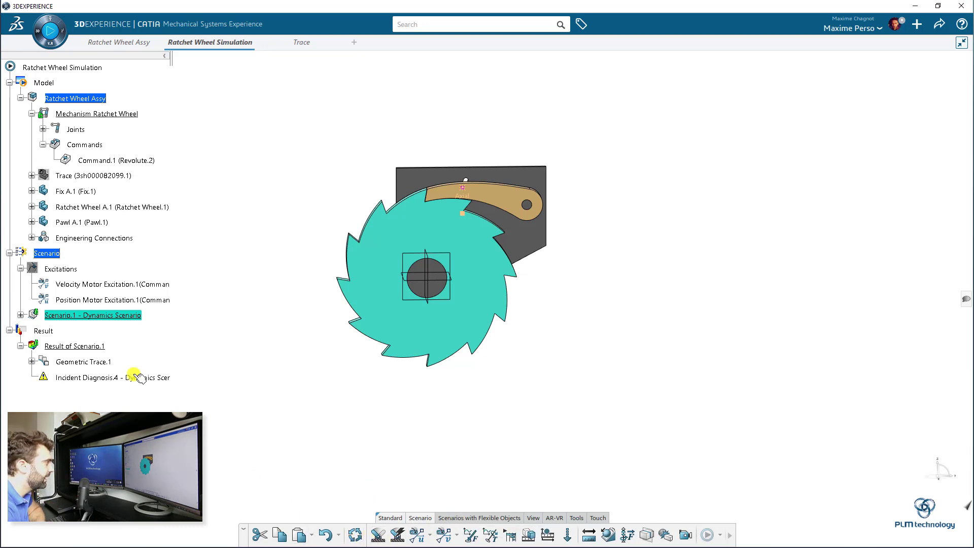
Step: Play back the result of Scenario.1 from 0 s with the playback step reduced to 0.0002s
left_click(74, 346)
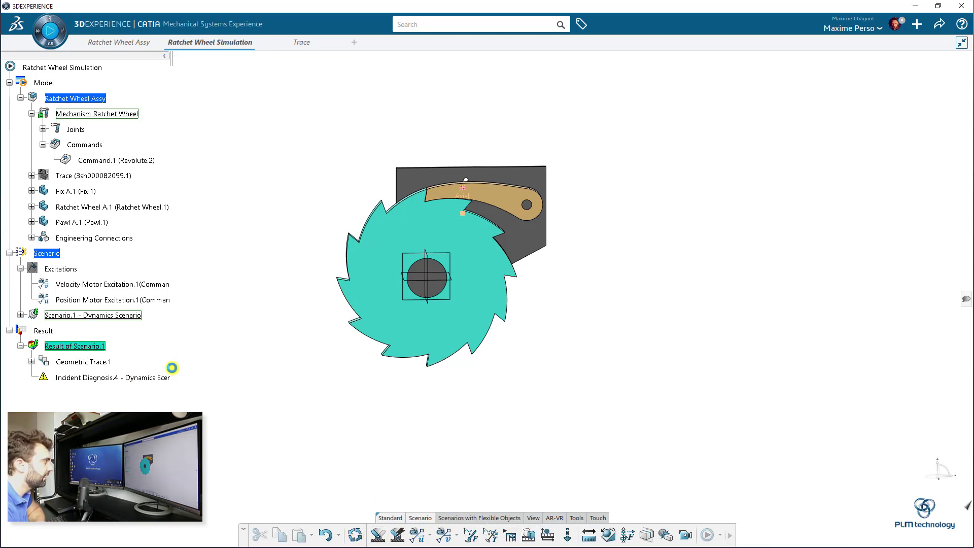
left_click(487, 535)
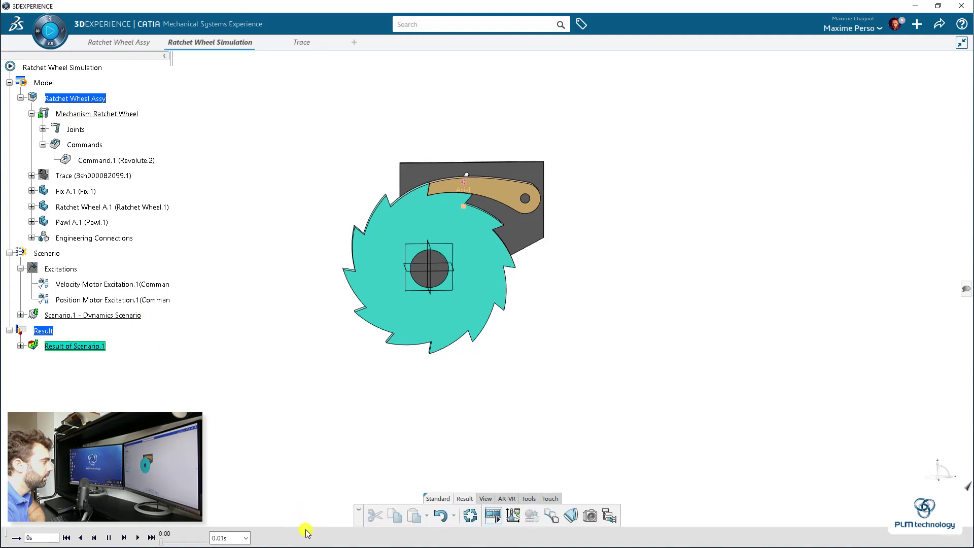
left_click(232, 539)
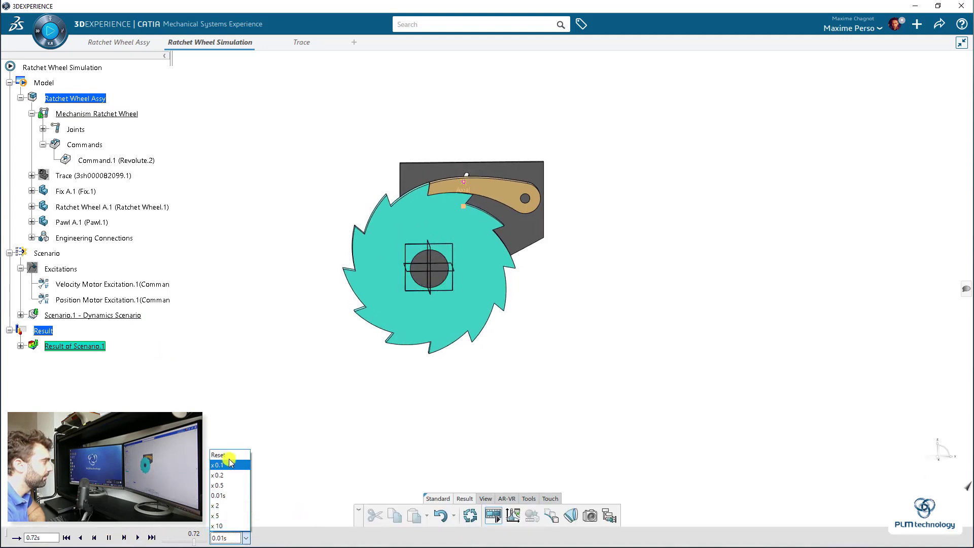
left_click(221, 455)
left_click(231, 538)
left_click(218, 475)
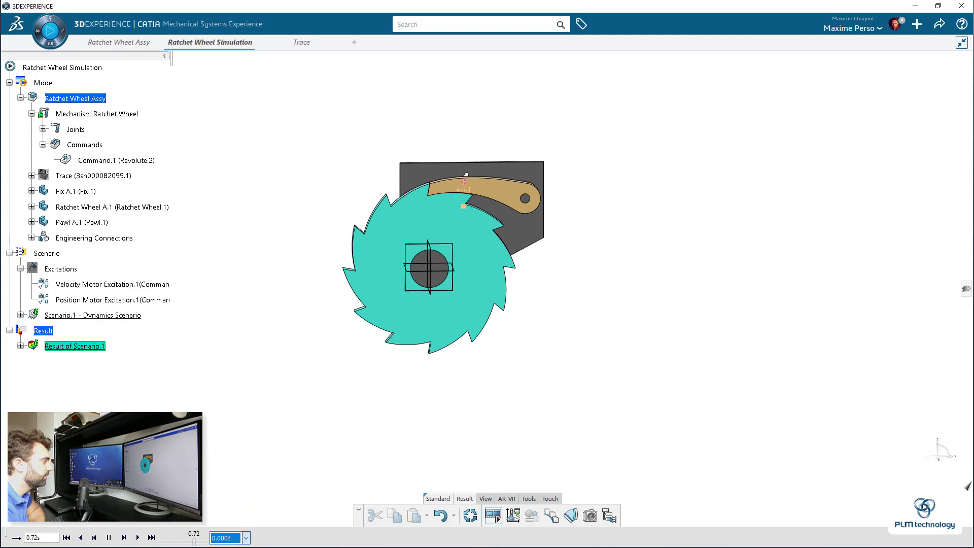
left_click(135, 538)
left_click_drag(196, 541, 162, 541)
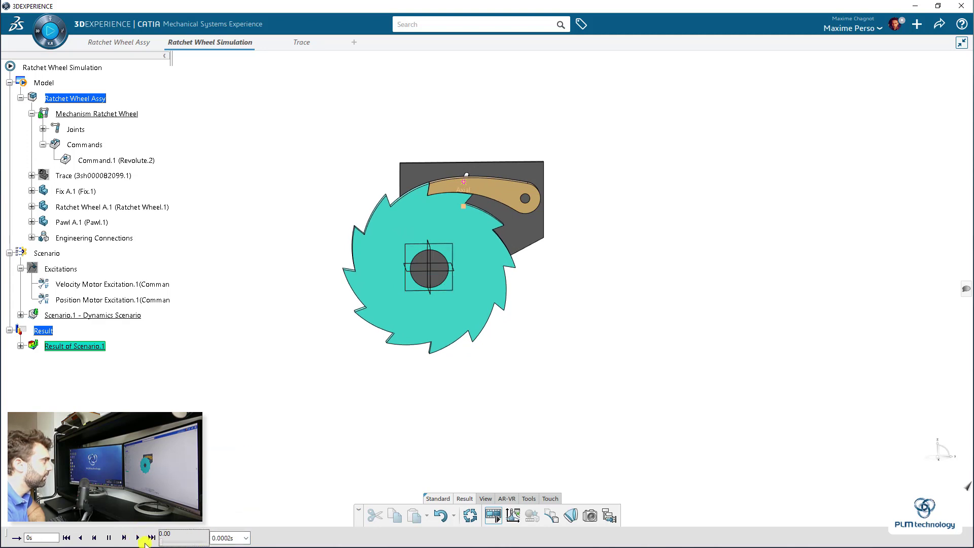
left_click(137, 537)
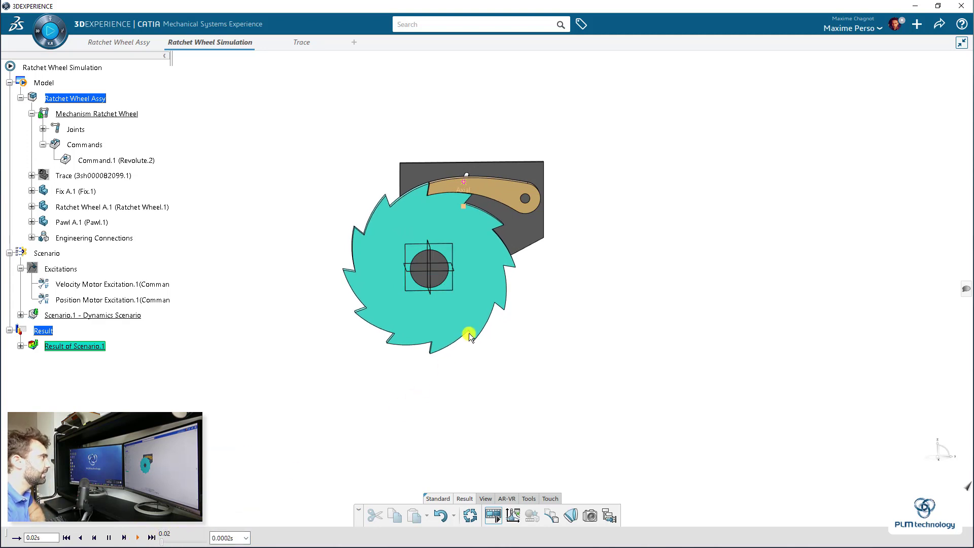
Step: Examine the pawl's contact with the wheel tooth and the axial spring from front and back, and close the playback
middle_click_drag(470, 404, 371, 256)
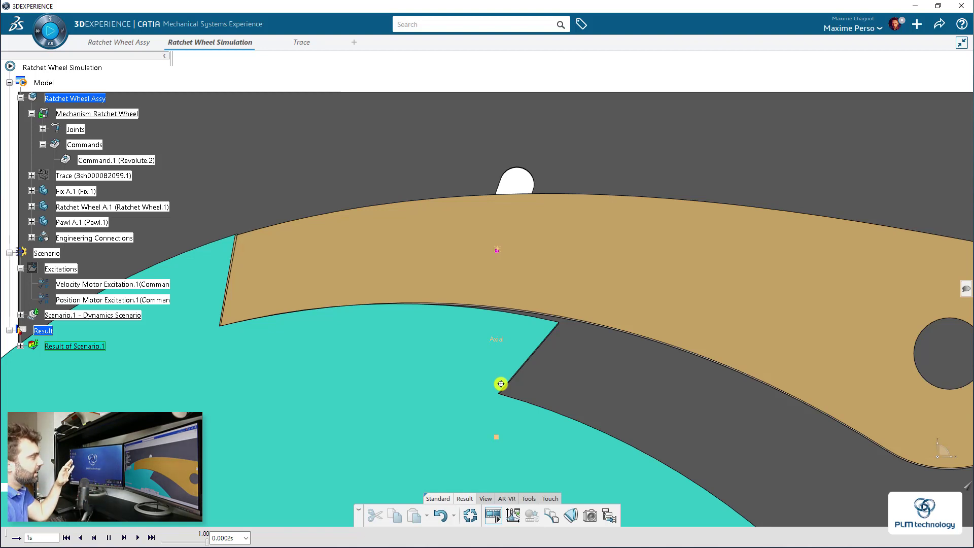
middle_click_drag(191, 364, 363, 343)
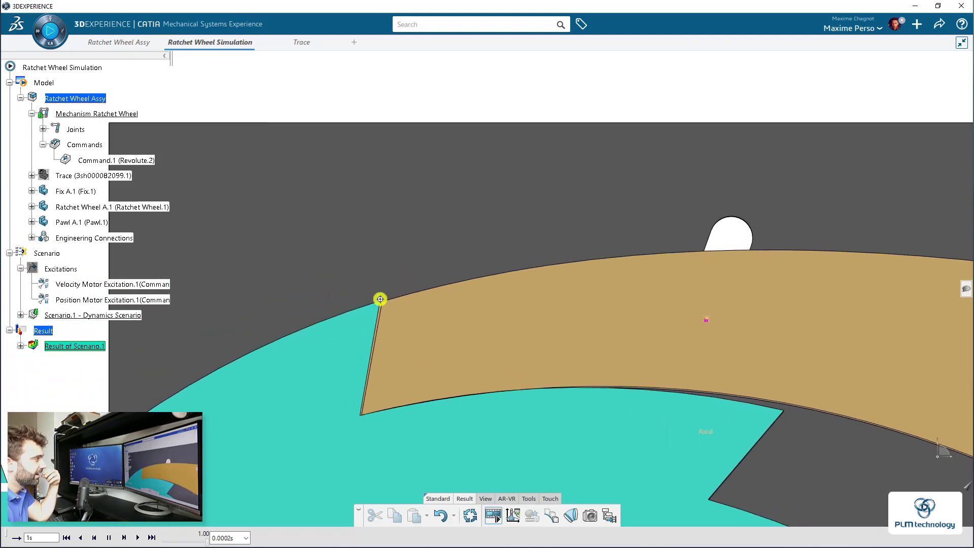
mouse_move(380, 299)
middle_mouse_down()
mouse_move(396, 320)
mouse_move(364, 294)
middle_mouse_up()
middle_click_drag(258, 365, 698, 331)
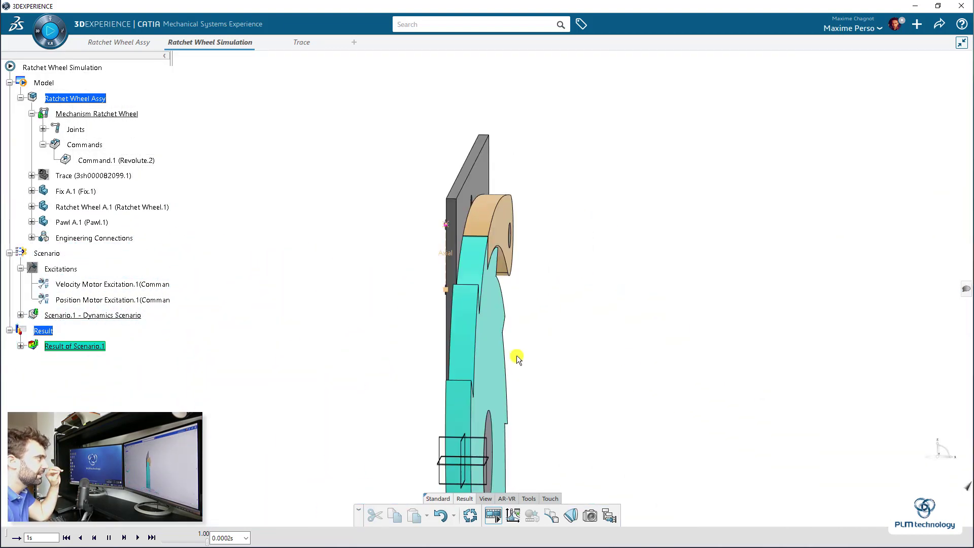
middle_click_drag(516, 355, 840, 238)
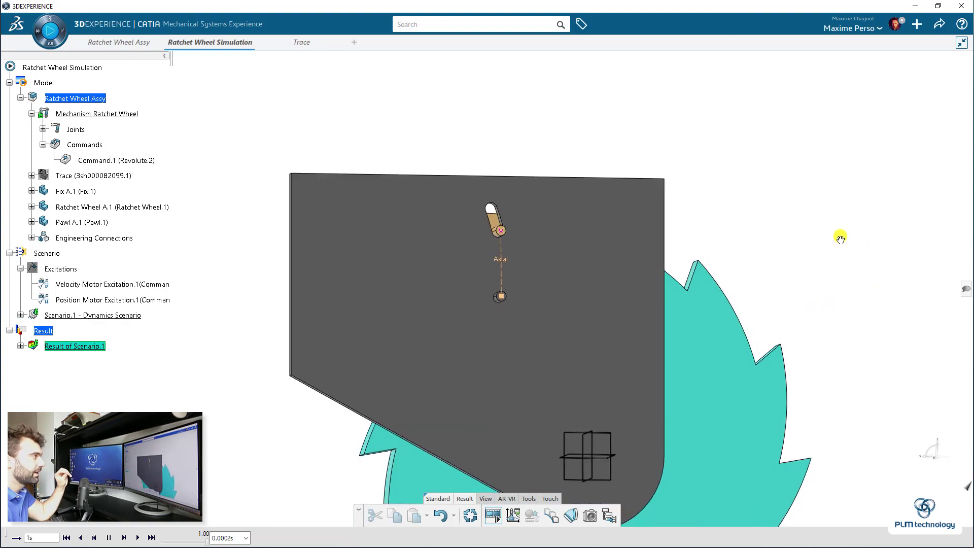
middle_click_drag(533, 311, 464, 508)
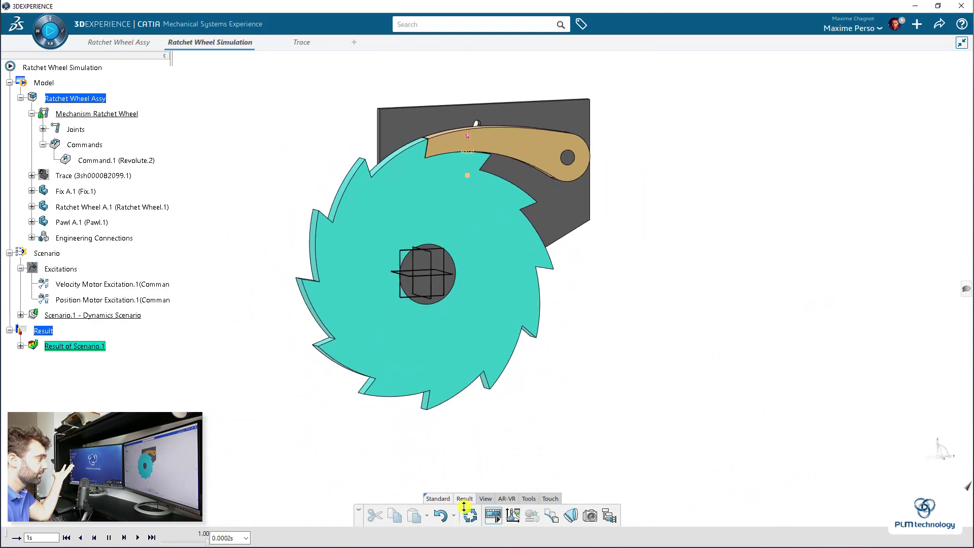
left_click(491, 520)
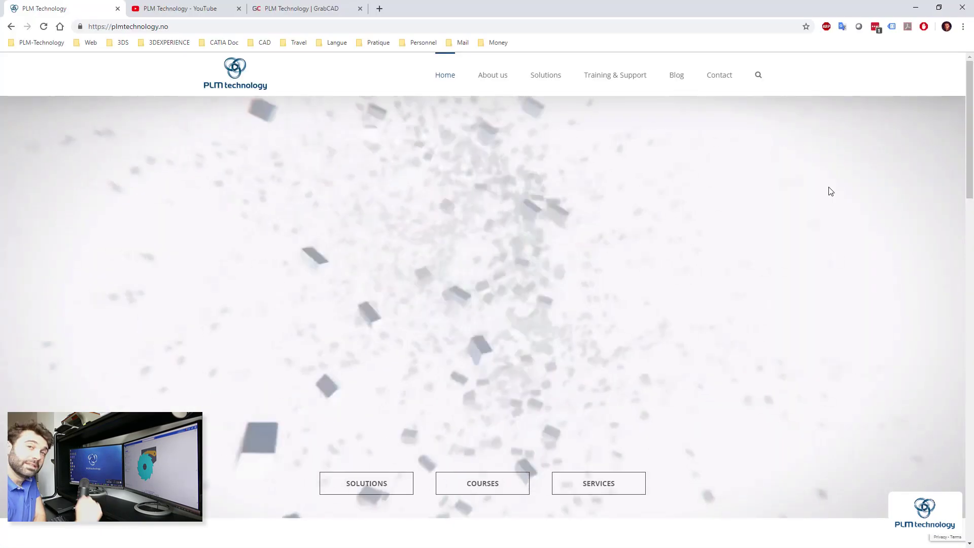
Step: In the web browser, look through the PLM Technology home page and its Training & Support page
scroll(831, 192, "down", 6)
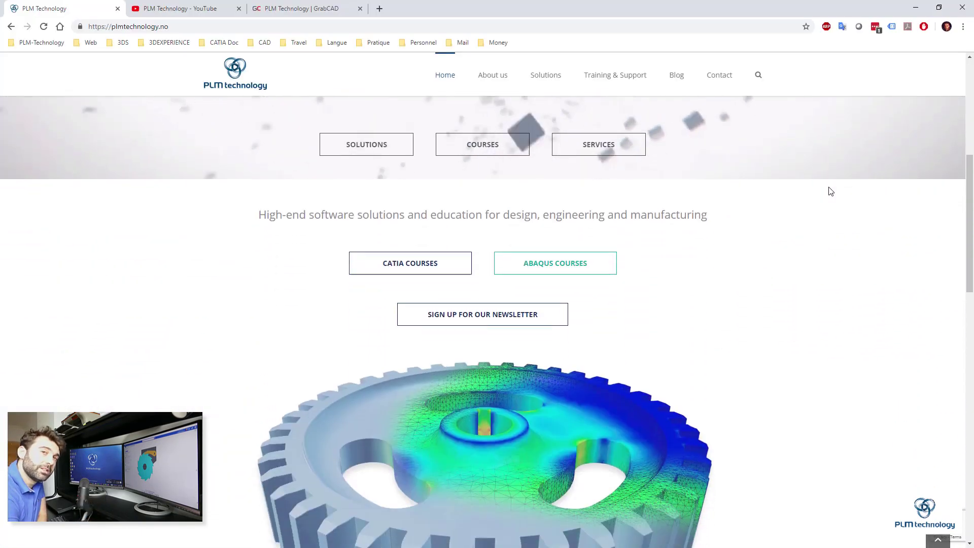
scroll(830, 191, "down", 12)
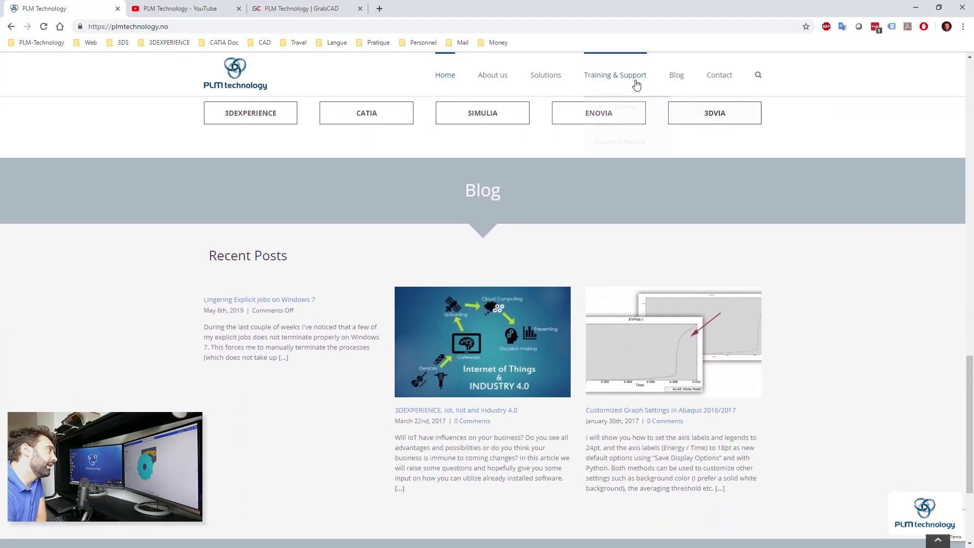
left_click(642, 85)
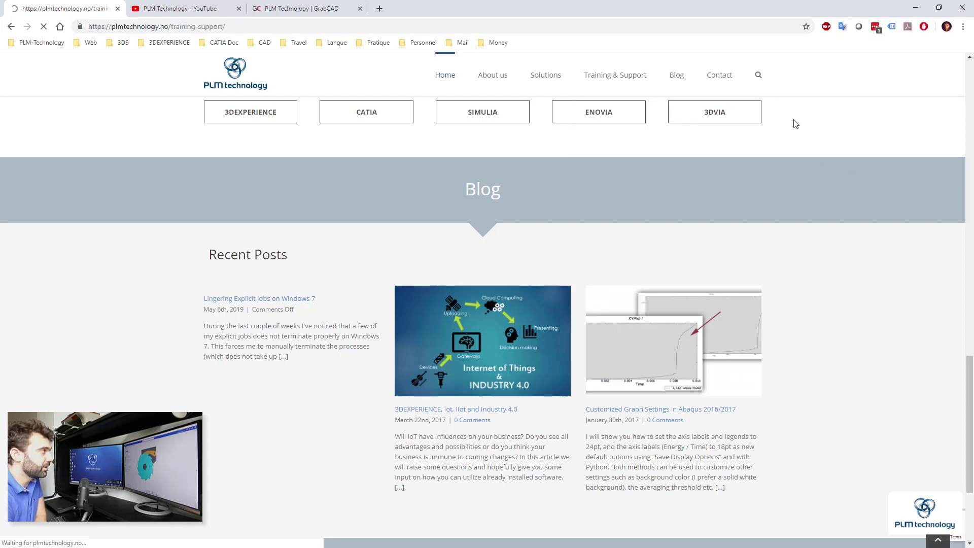
scroll(799, 144, "down", 5)
scroll(794, 145, "down", 7)
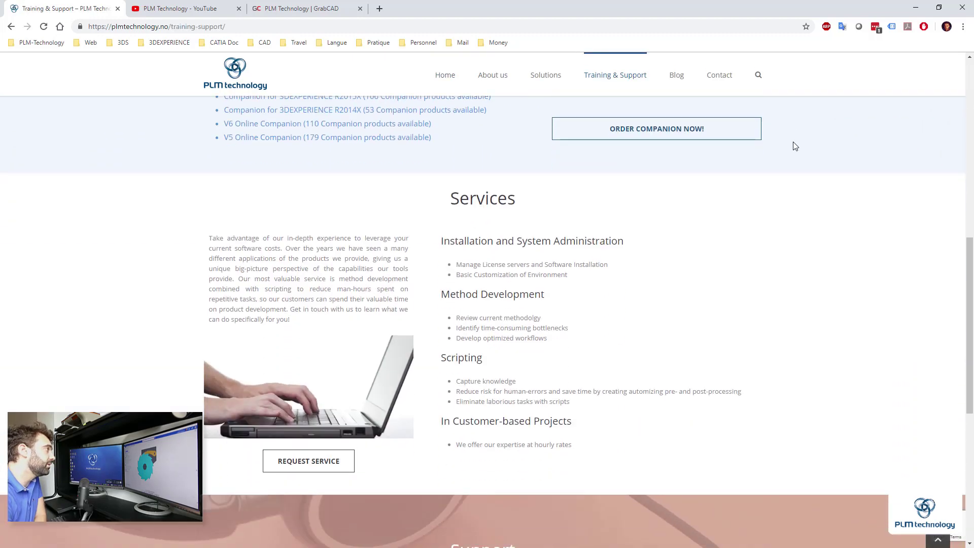
Step: Open the blog on the PLM Technology website and look through its posts
left_click(677, 75)
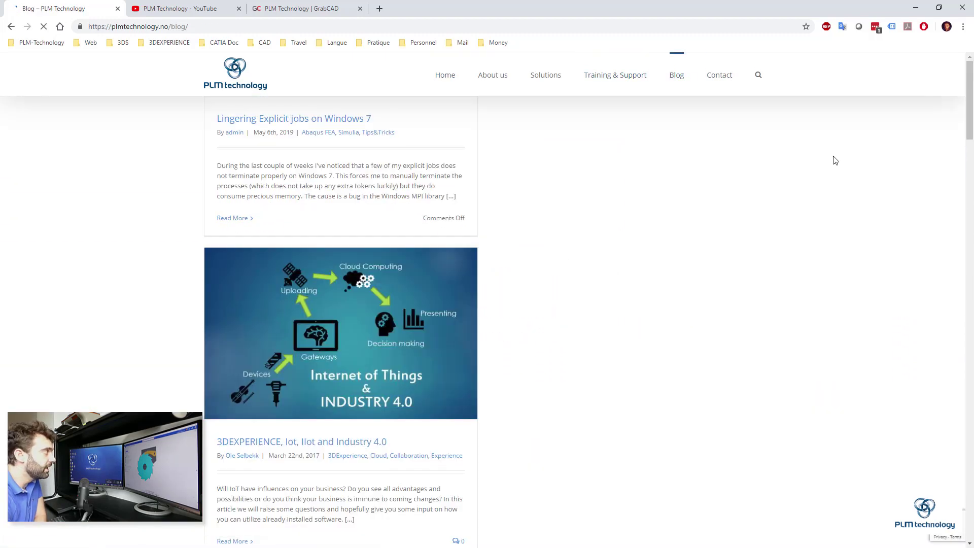
scroll(835, 160, "down", 11)
scroll(836, 160, "down", 6)
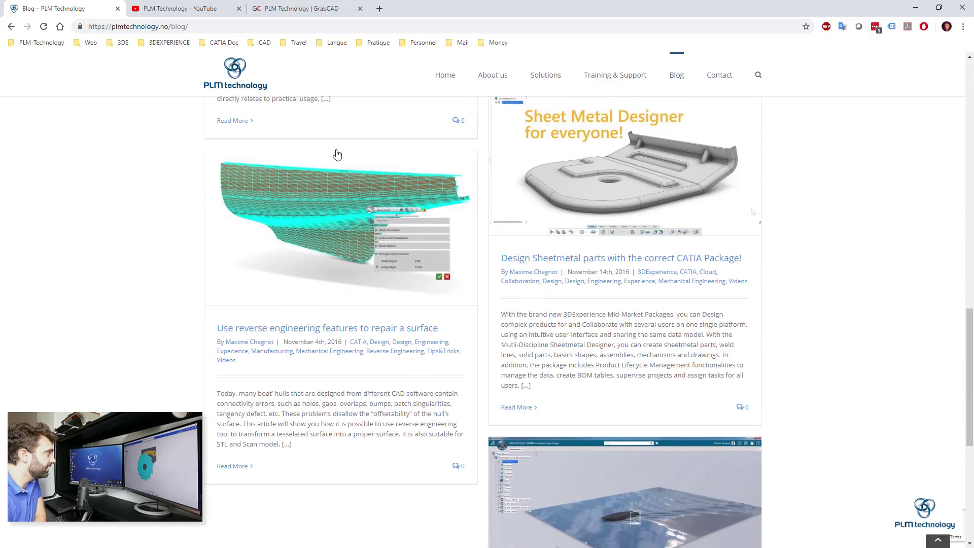
Step: Switch to the PLM Technology YouTube channel and look through its videos and playlists
key("ctrl+Tab")
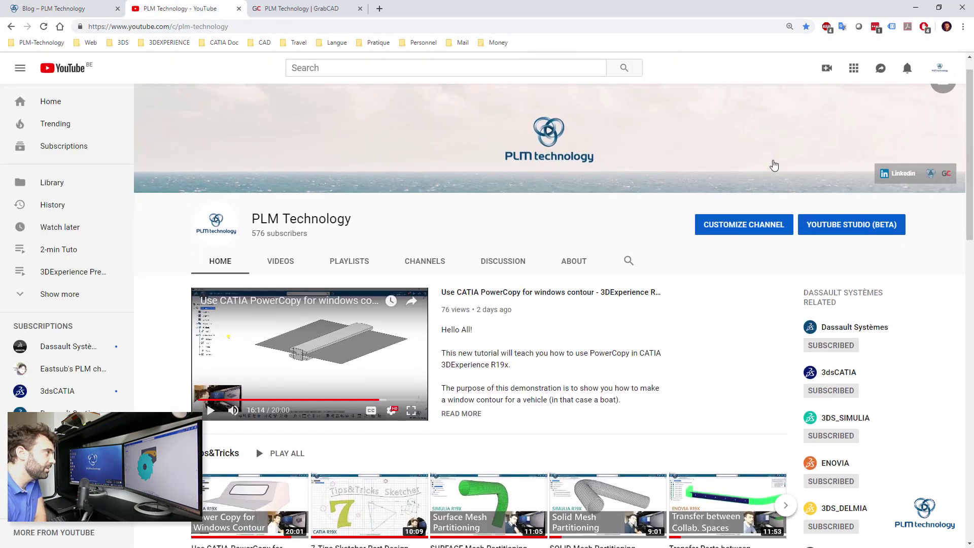
scroll(775, 166, "down", 12)
scroll(774, 165, "down", 6)
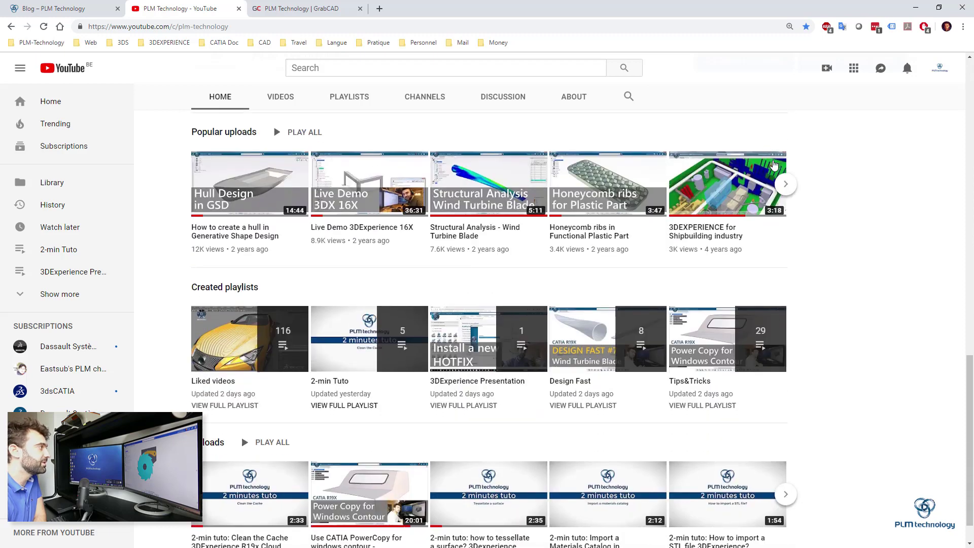
Step: Switch to the PLM Technology profile on GrabCAD and look through its models, tutorials and profile details
key("ctrl+Tab")
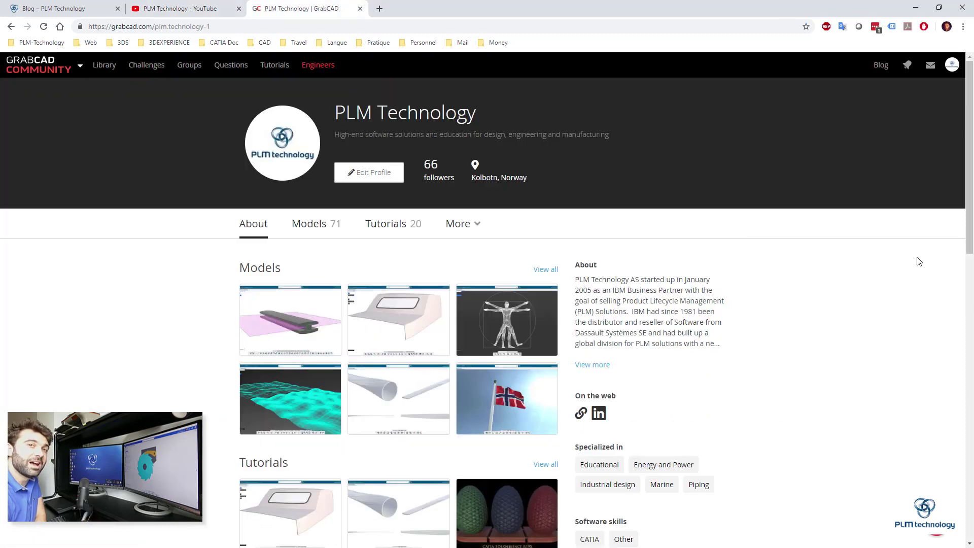
scroll(919, 261, "down", 6)
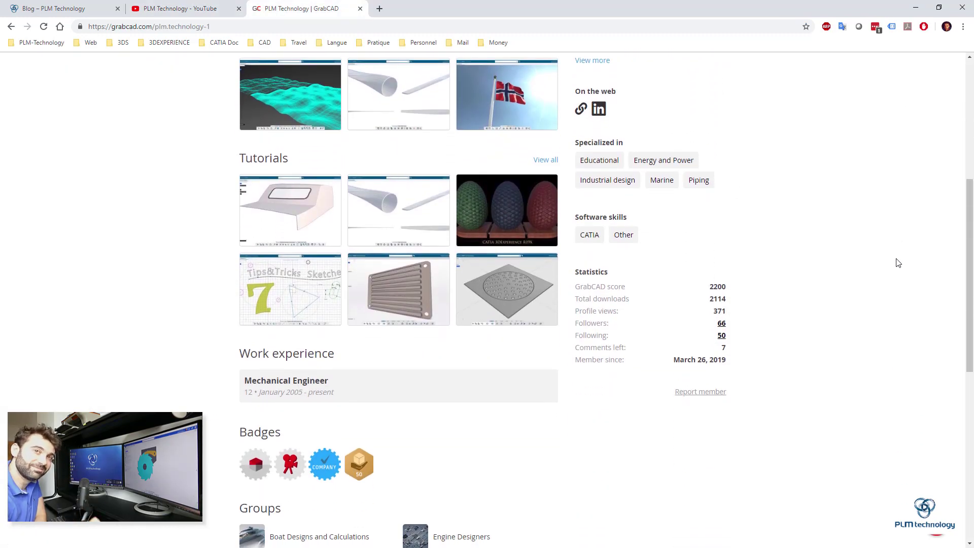
scroll(898, 263, "down", 4)
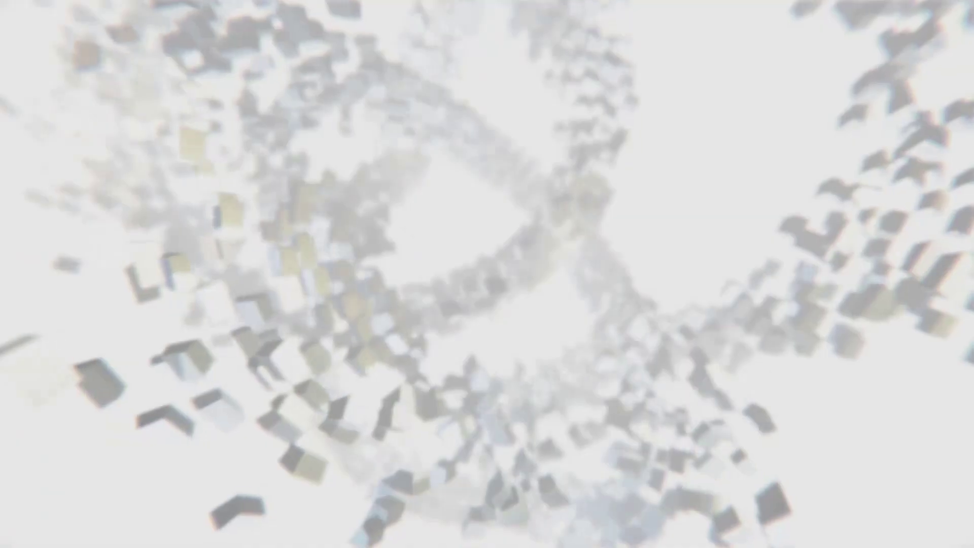